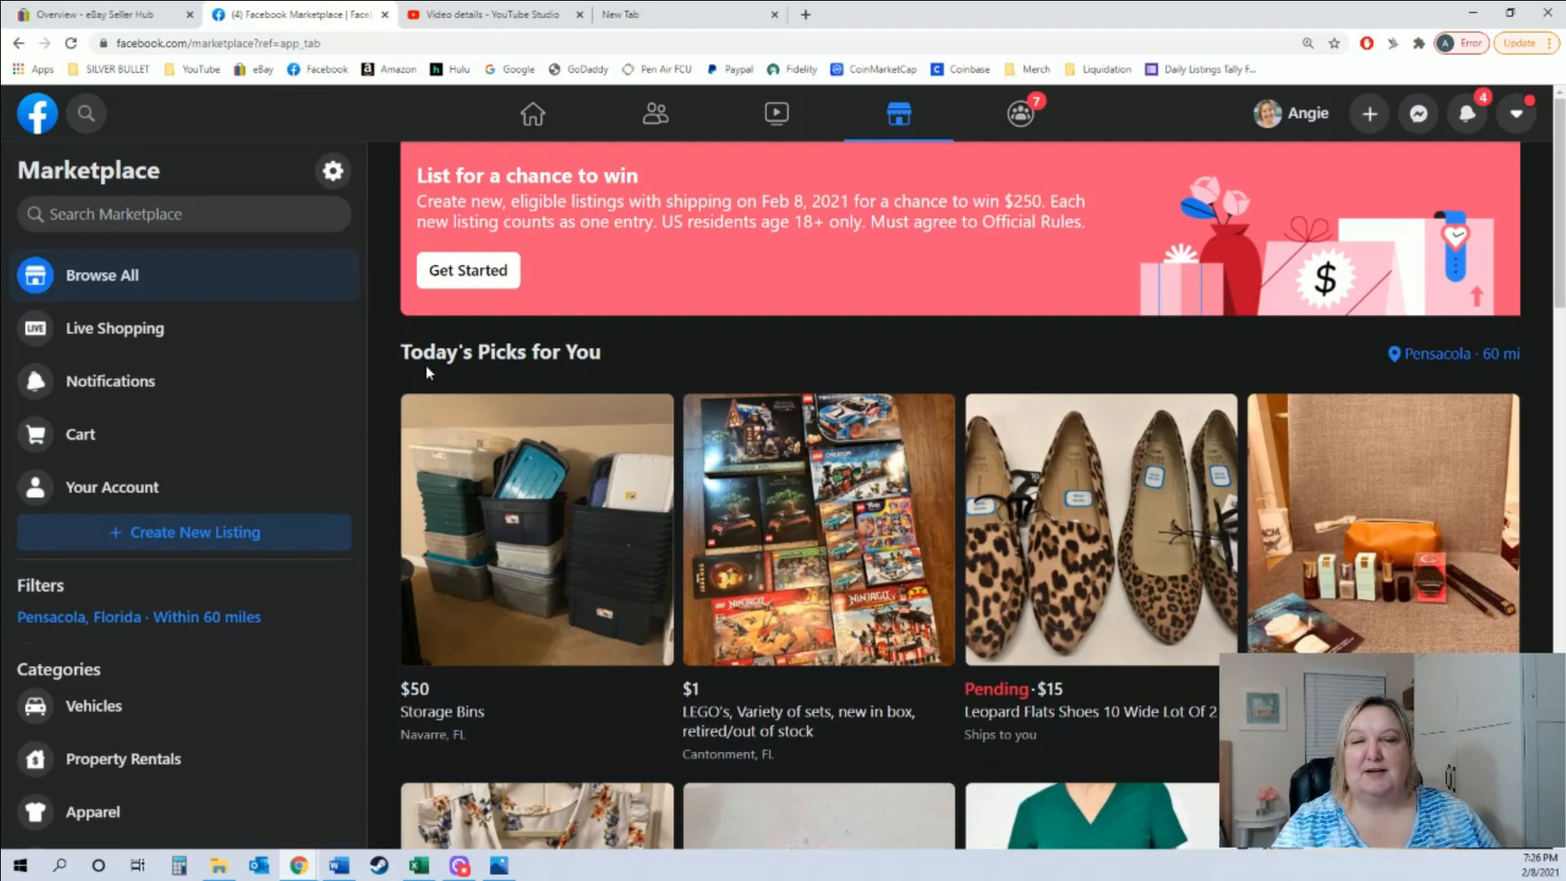
- Start a new Marketplace listing of the Item for Sale type
{"action": "left_click", "coordinate": [213, 541]}
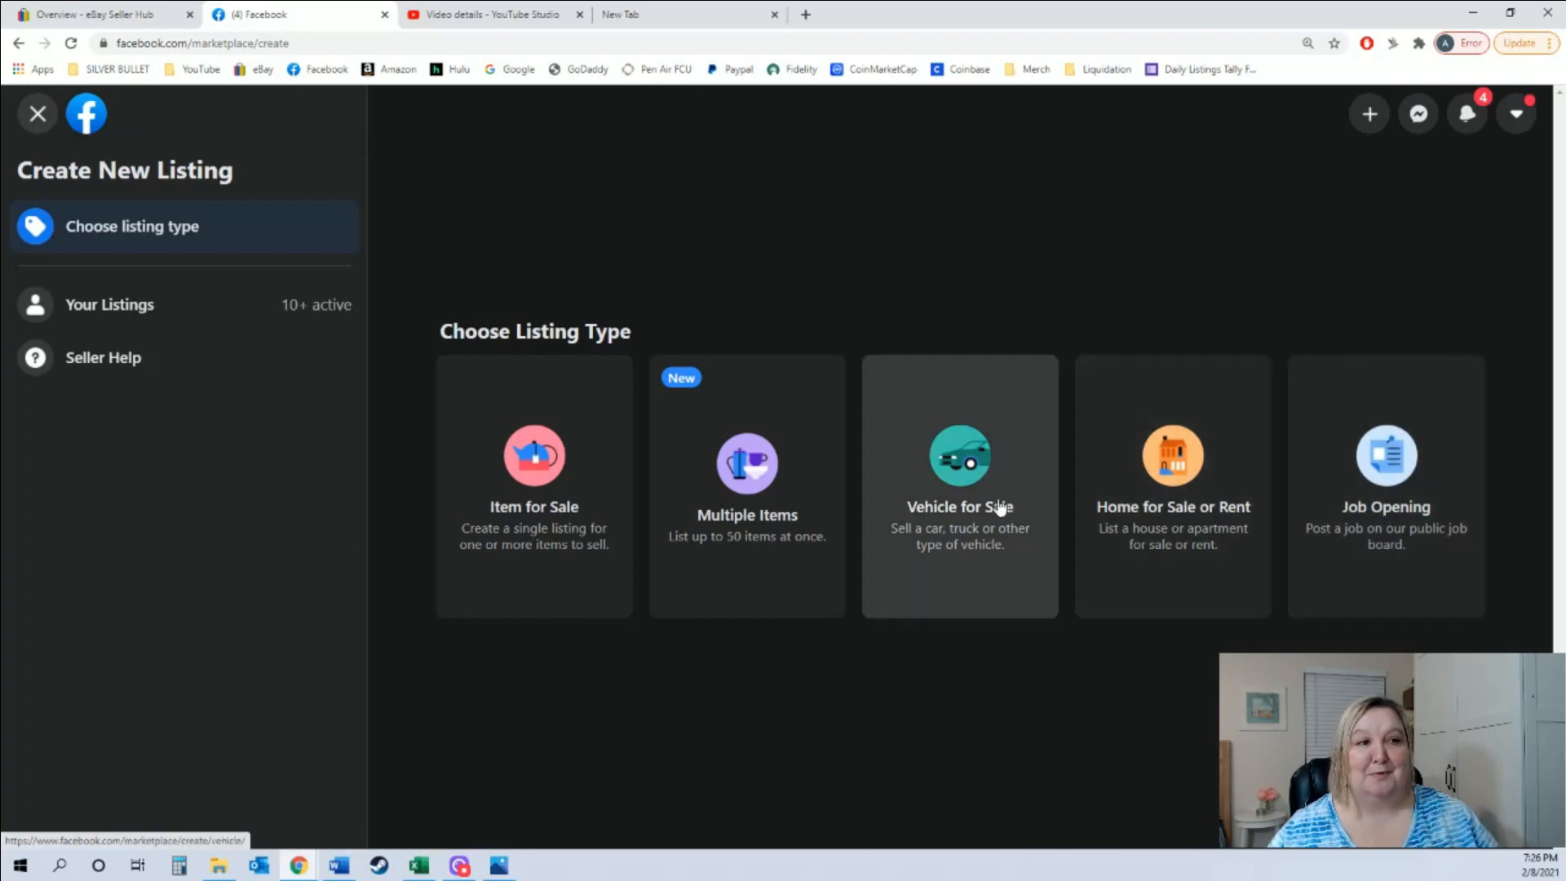
{"action": "left_click", "coordinate": [500, 466]}
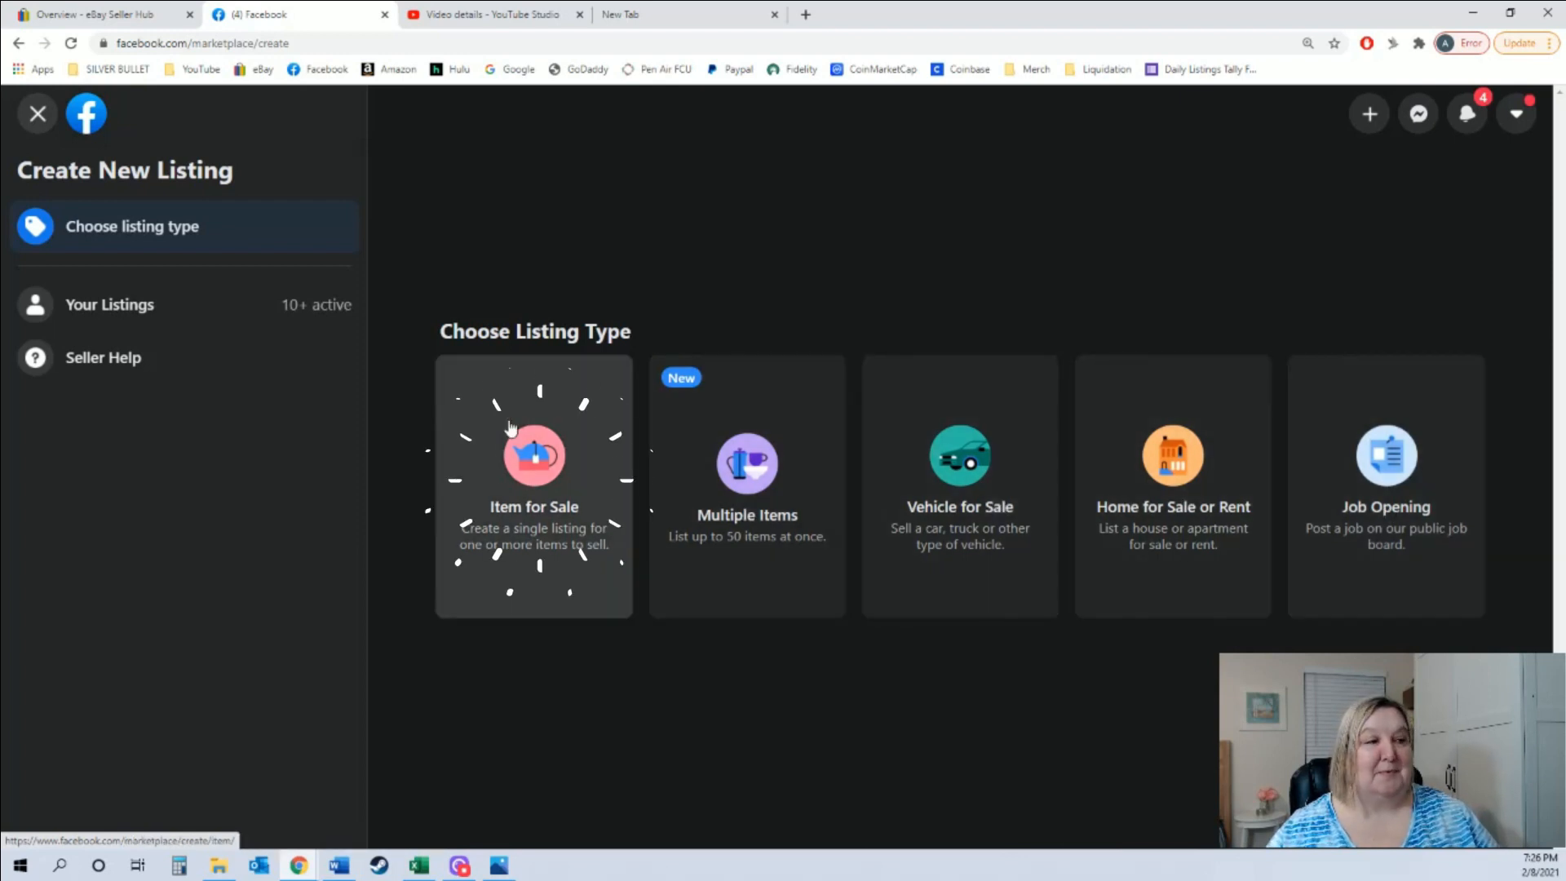
{"action": "left_click", "coordinate": [490, 459]}
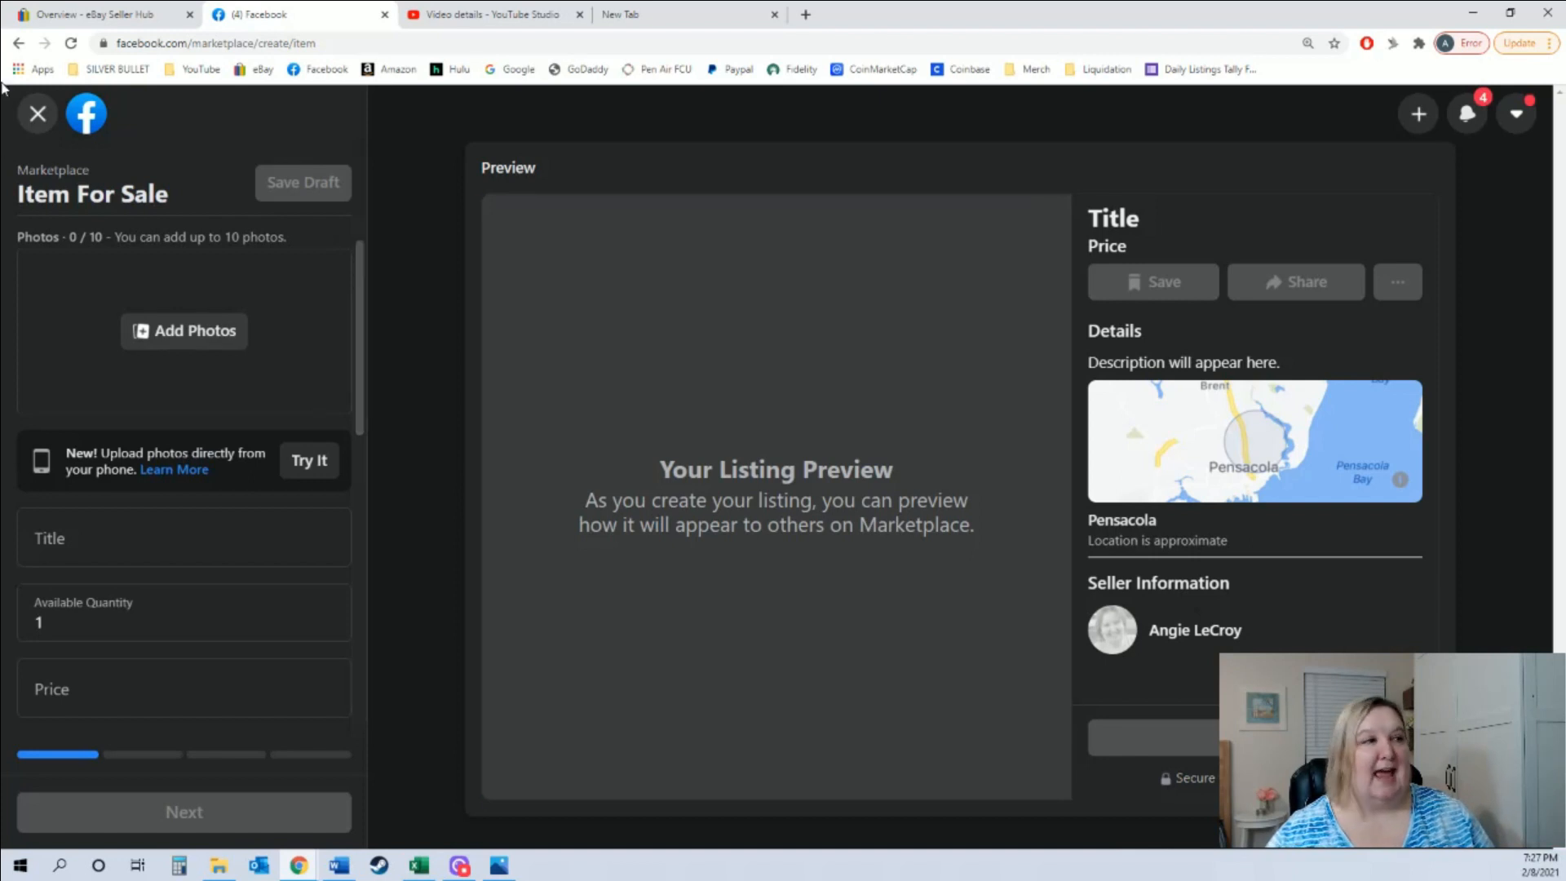
- Add the pop and pop2 pictures from the Ebay folder as the listing's photos
{"action": "left_click_drag", "start_coordinate": [363, 336], "coordinate": [341, 479]}
{"action": "scroll", "coordinate": [341, 479], "scroll_direction": "up", "scroll_amount": 3}
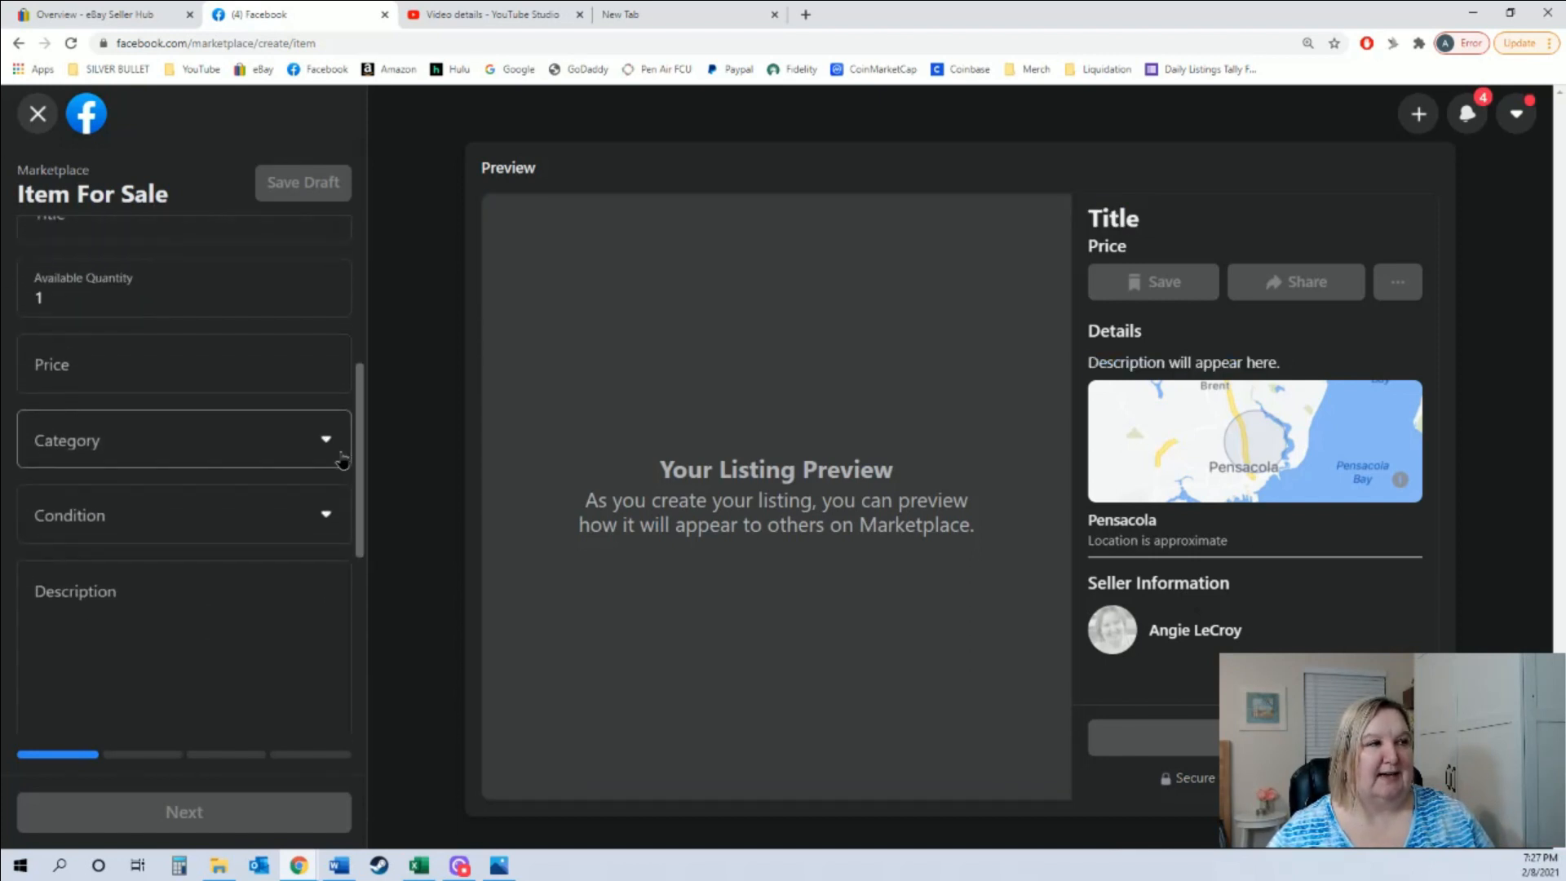
{"action": "scroll", "coordinate": [338, 392], "scroll_direction": "up", "scroll_amount": 3}
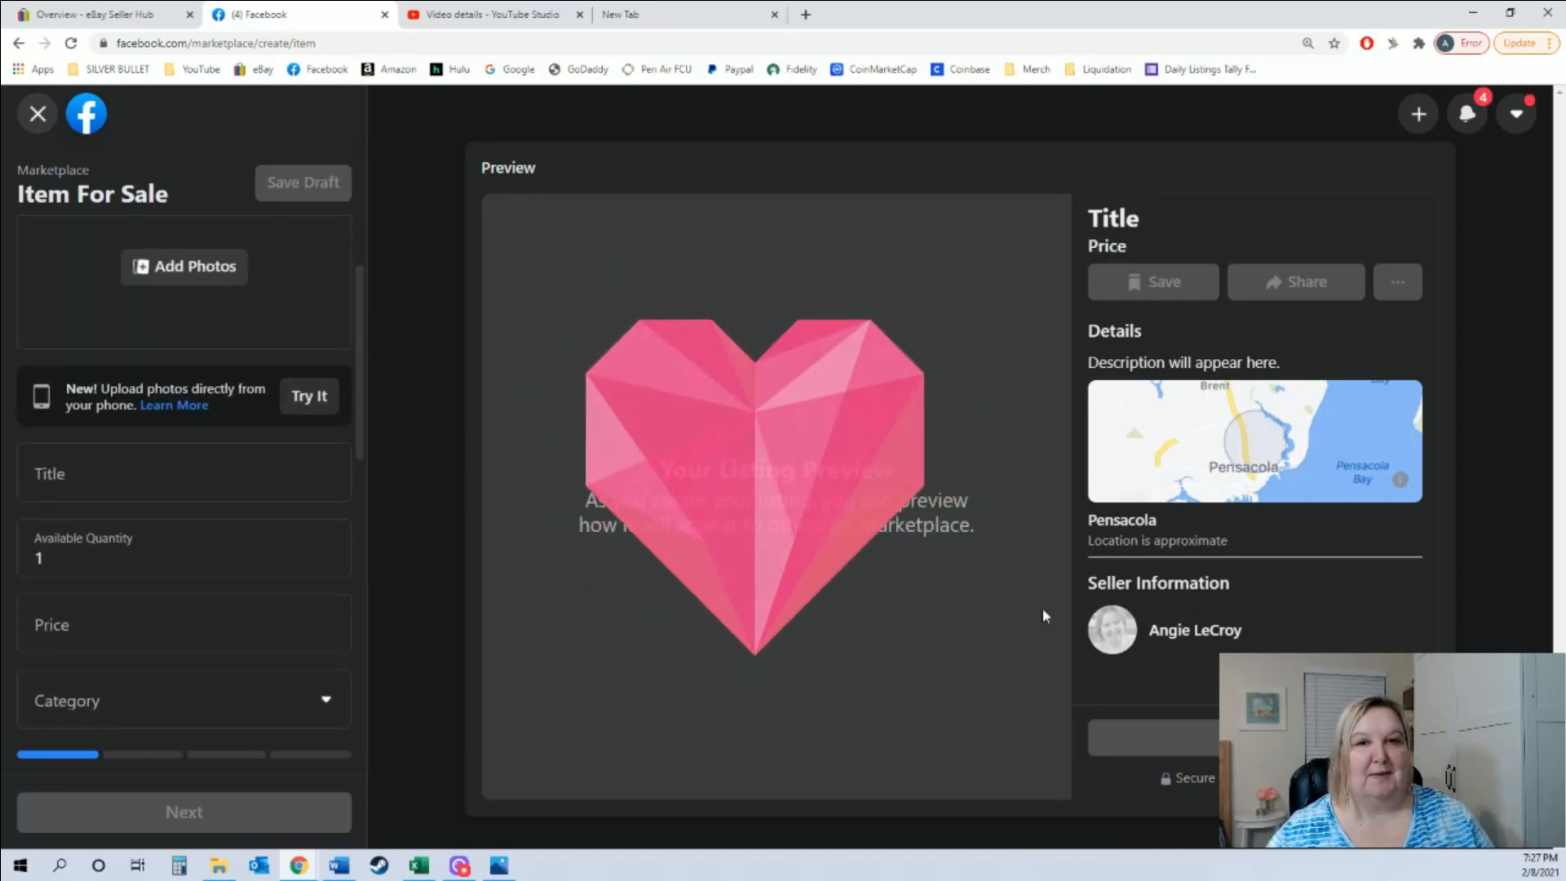
{"action": "left_click", "coordinate": [221, 284]}
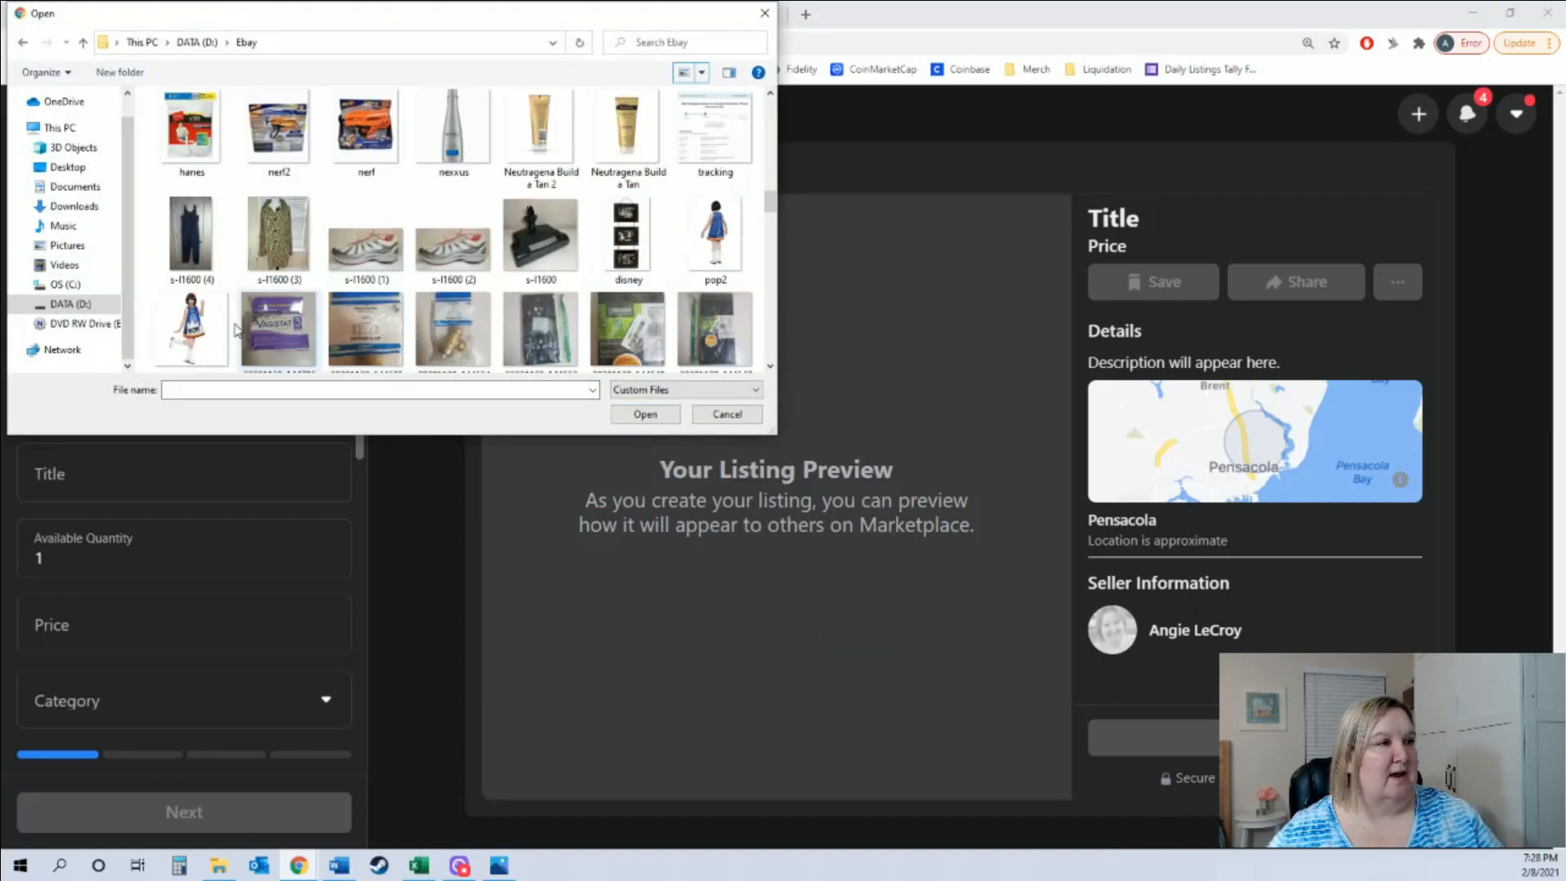
{"action": "left_click", "coordinate": [200, 330]}
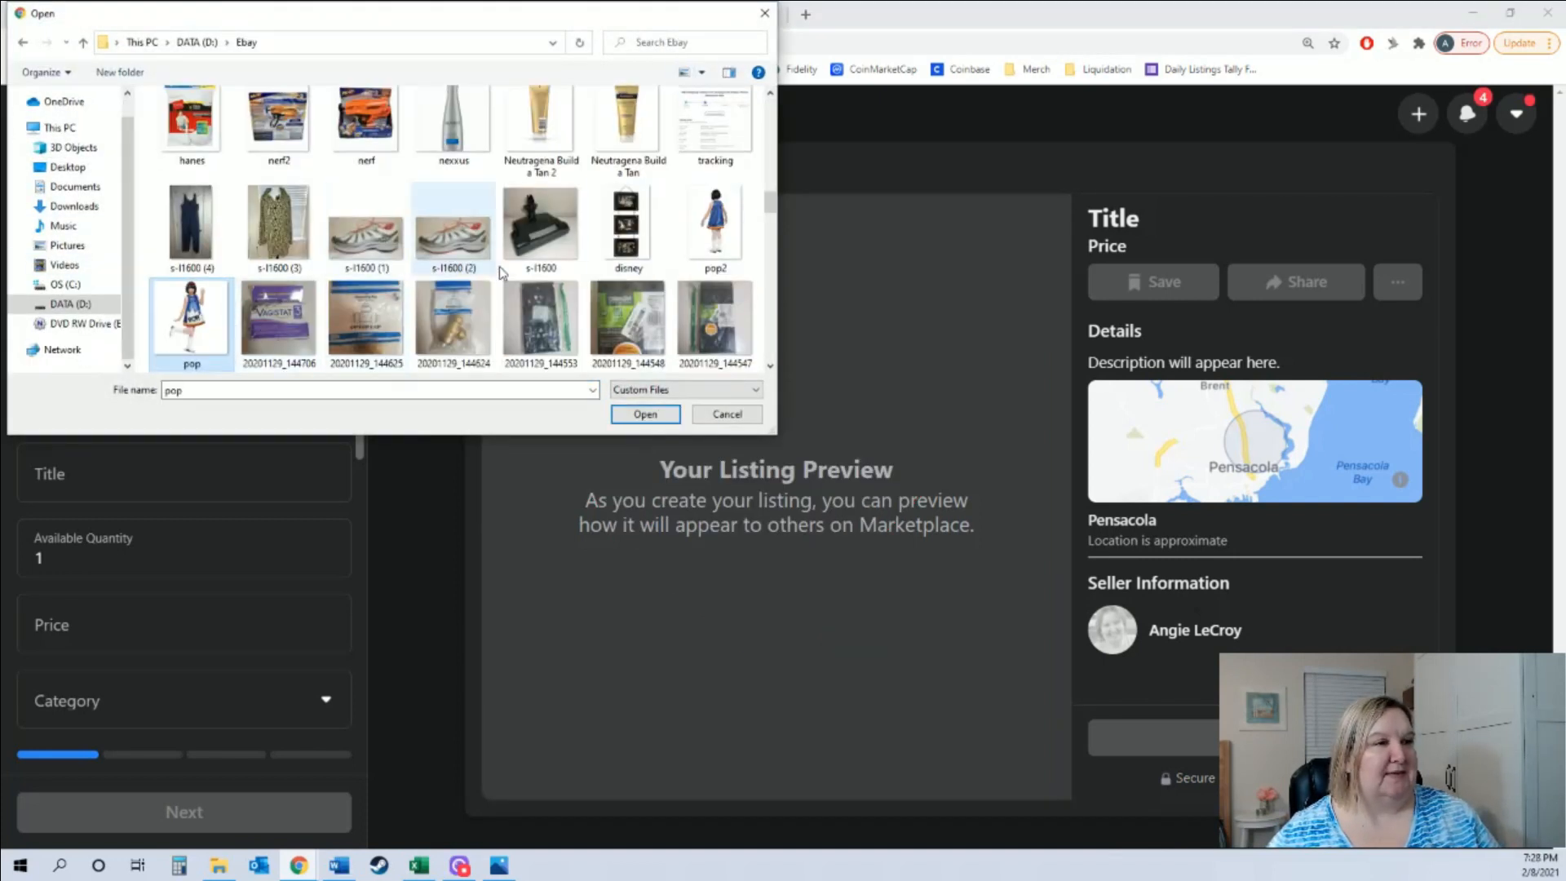
{"action": "left_click", "coordinate": [716, 226], "text": "ctrl"}
{"action": "left_click", "coordinate": [645, 415]}
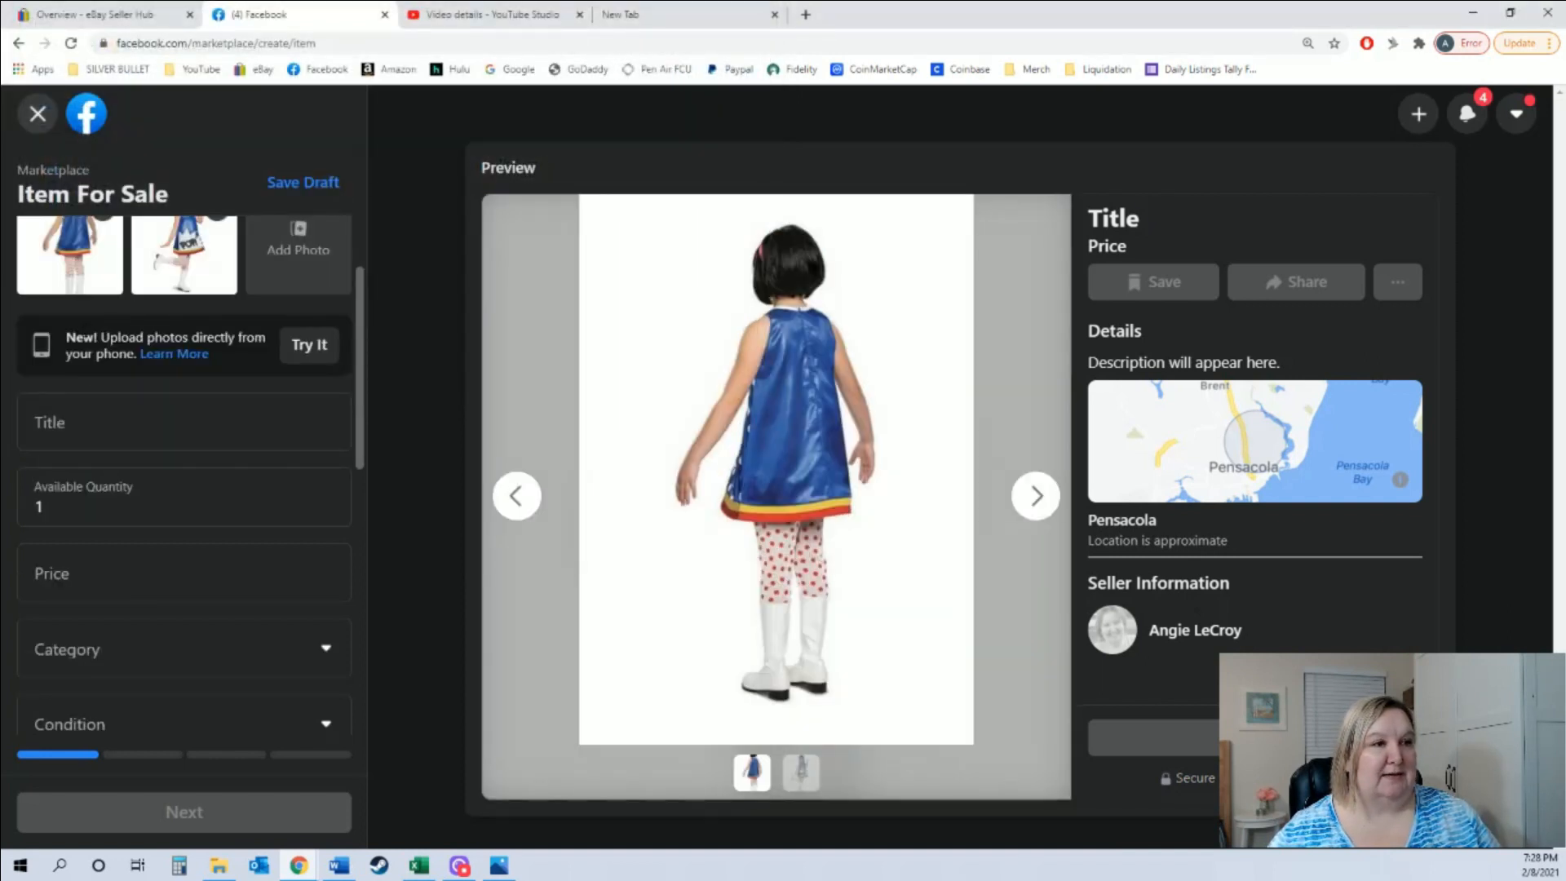
- Reorder the listing photos so the front view of the costume comes first
{"action": "scroll", "coordinate": [296, 334], "scroll_direction": "up", "scroll_amount": 1}
{"action": "left_click_drag", "start_coordinate": [186, 326], "coordinate": [92, 324]}
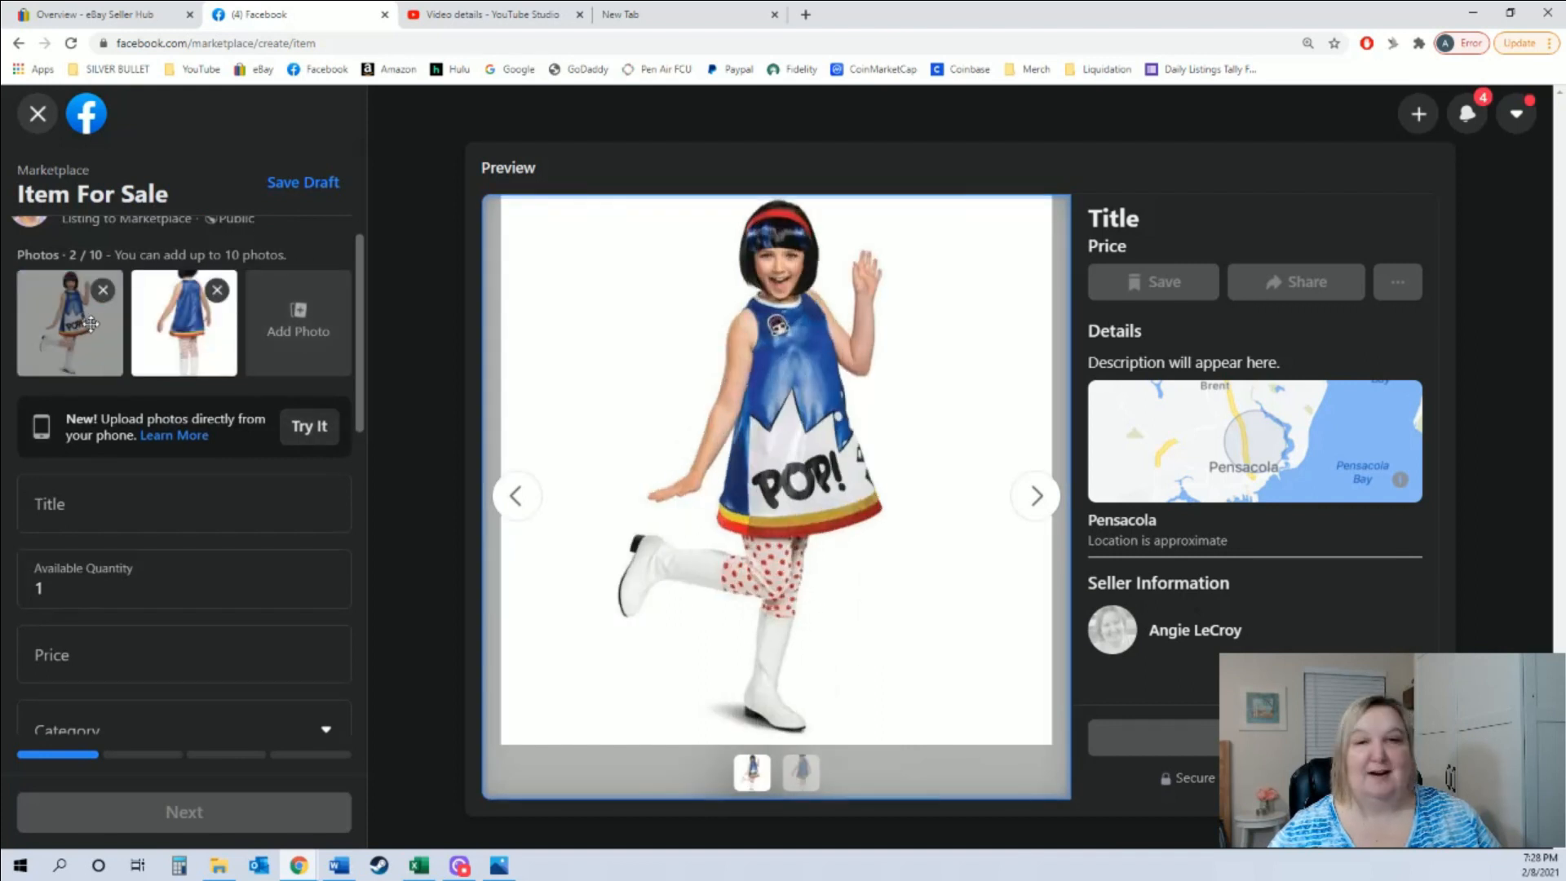
{"action": "scroll", "coordinate": [92, 324], "scroll_direction": "down", "scroll_amount": 1}
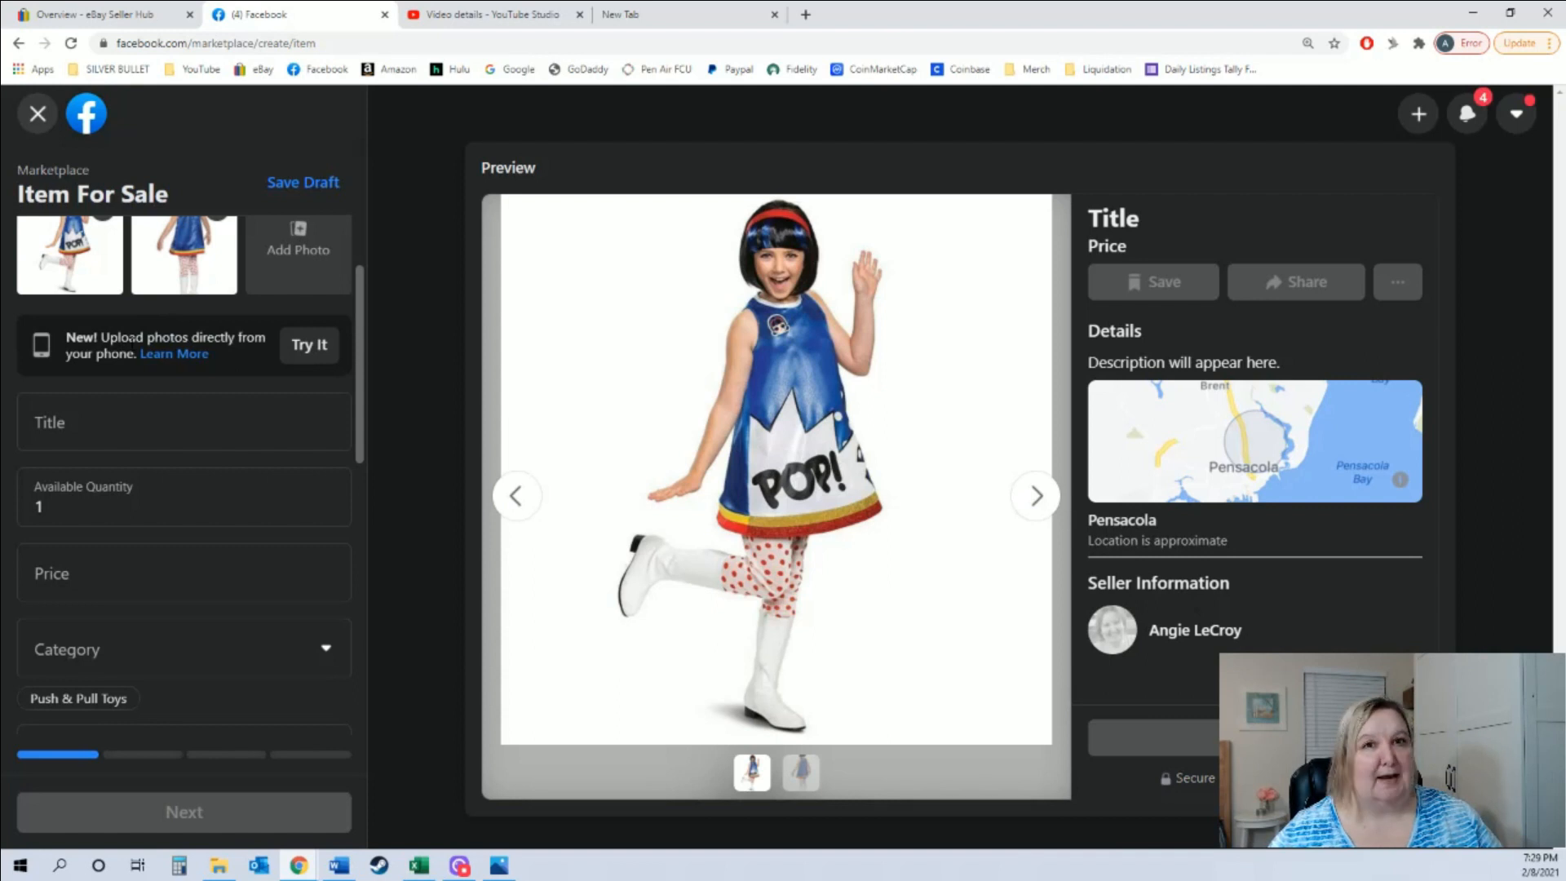
{"action": "scroll", "coordinate": [133, 343], "scroll_direction": "up", "scroll_amount": 1}
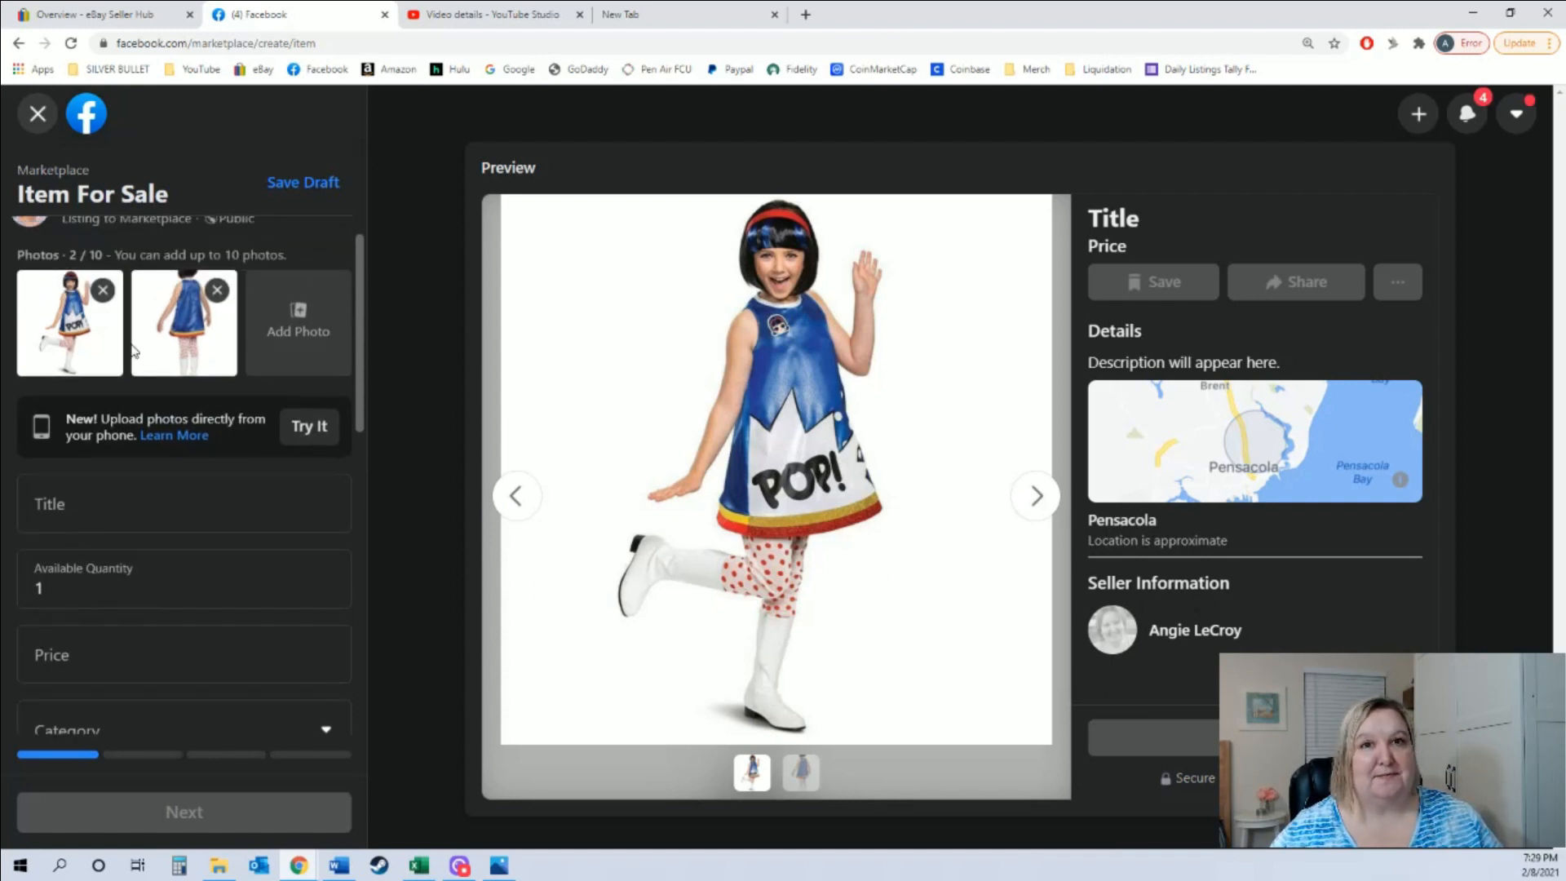
- Enter the listing title "LOL Surprise Pop Heart DRESS UP COSTUME Size 4-6X"
{"action": "scroll", "coordinate": [135, 352], "scroll_direction": "down", "scroll_amount": 1}
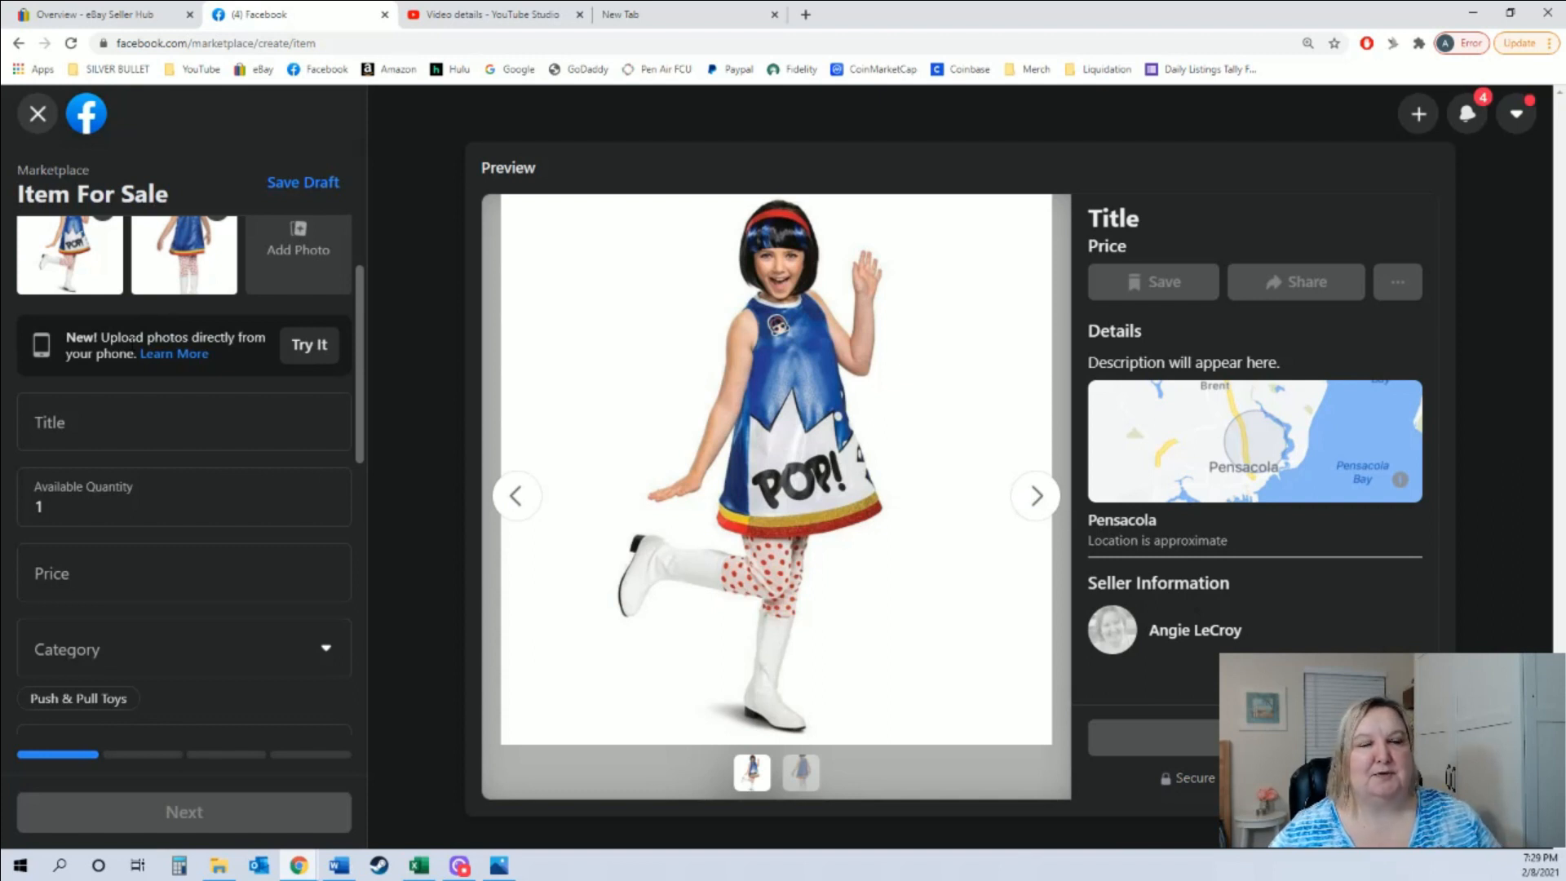
{"action": "left_click", "coordinate": [26, 436]}
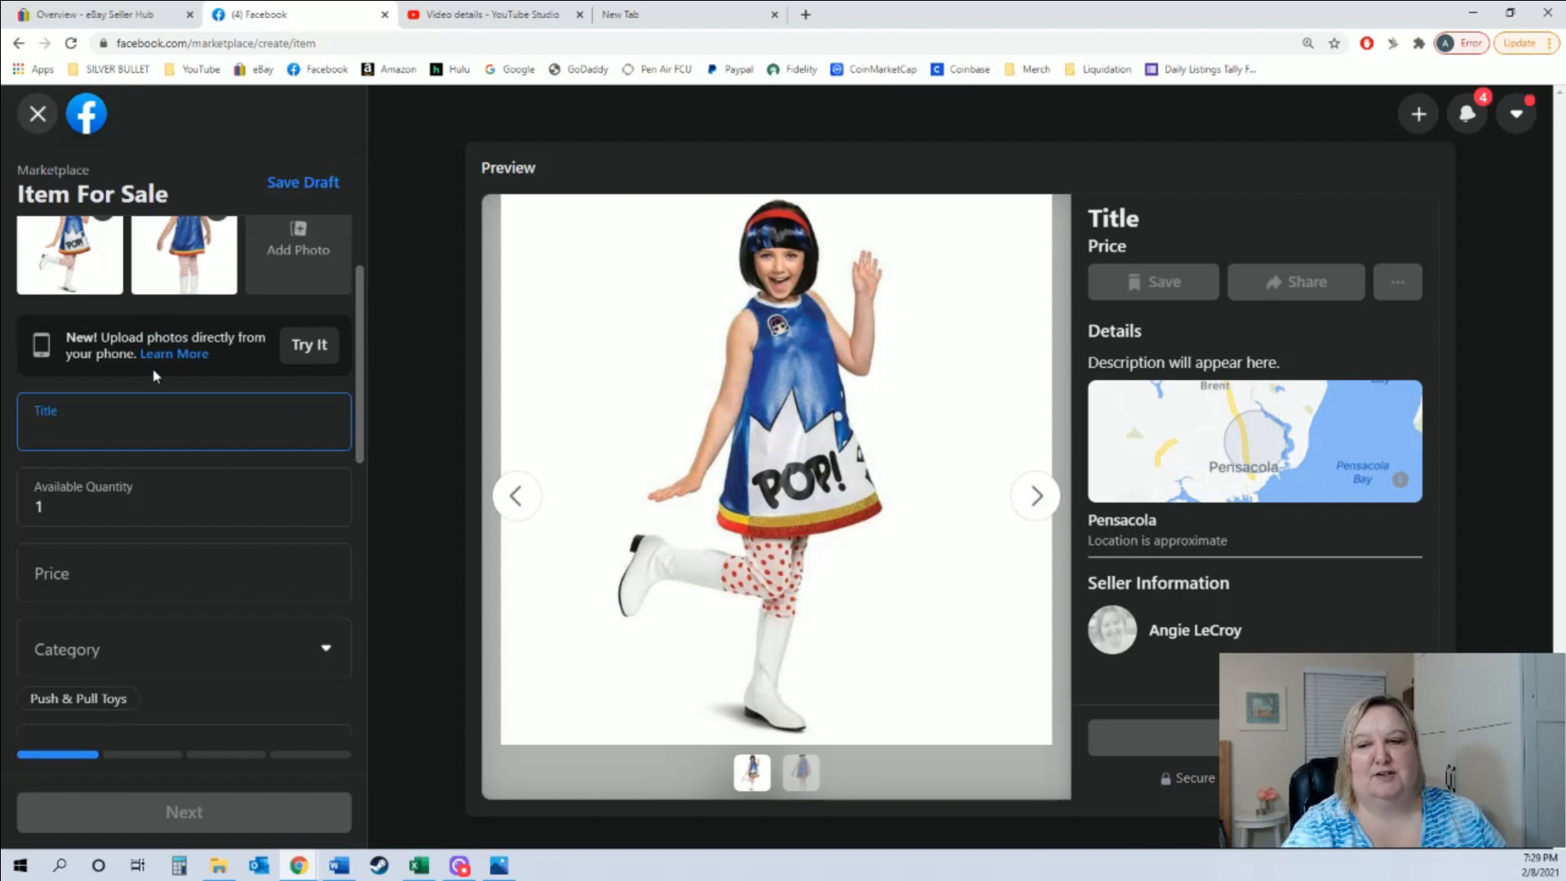
{"action": "type", "text": "LOL S"}
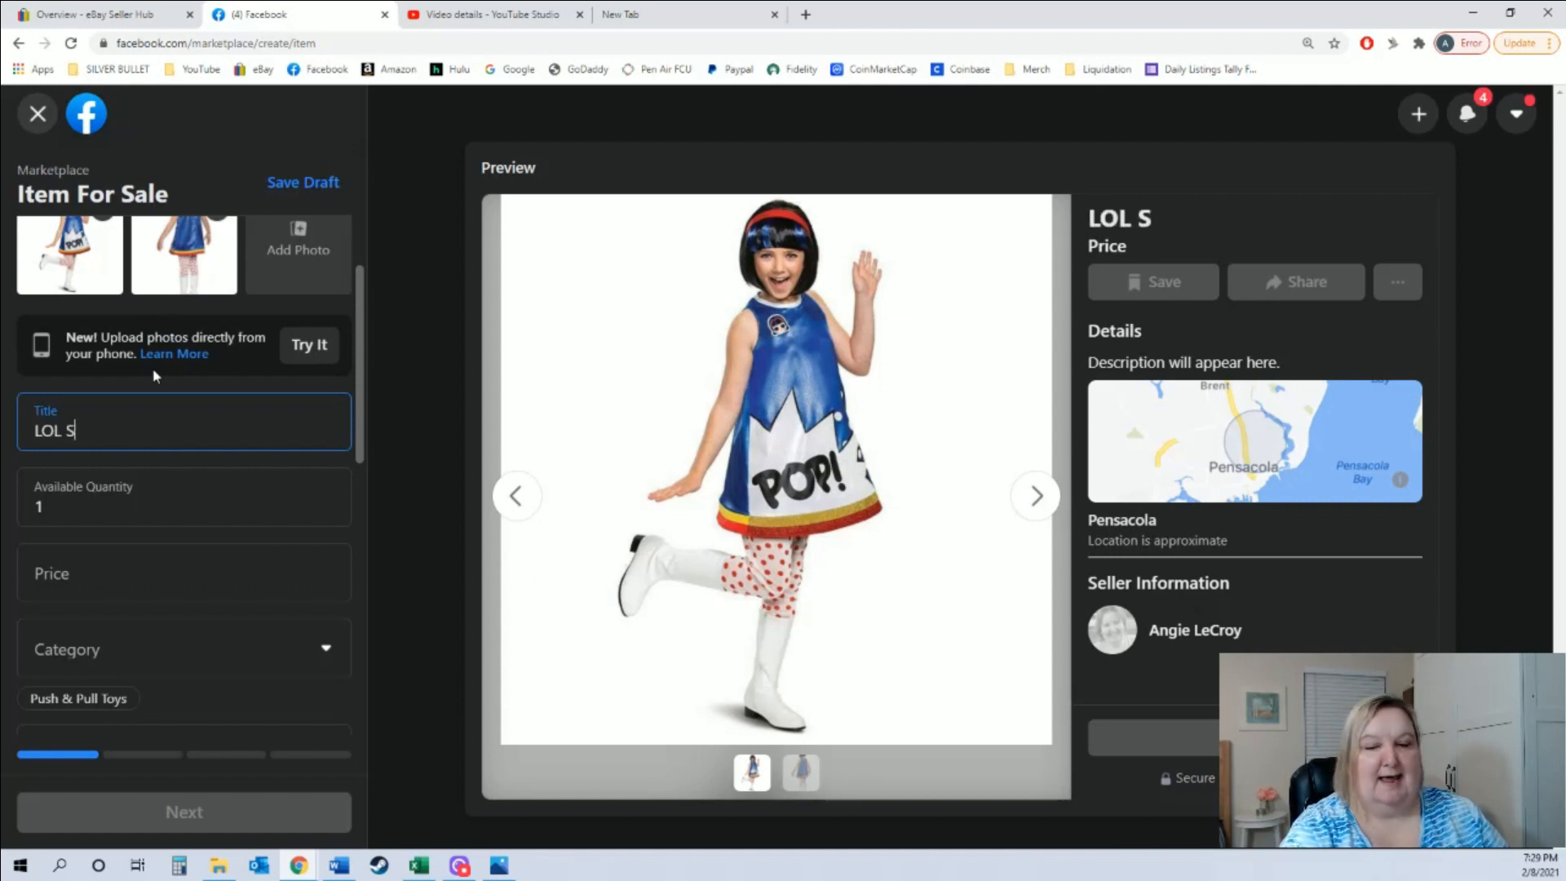
{"action": "type", "text": "urprise"}
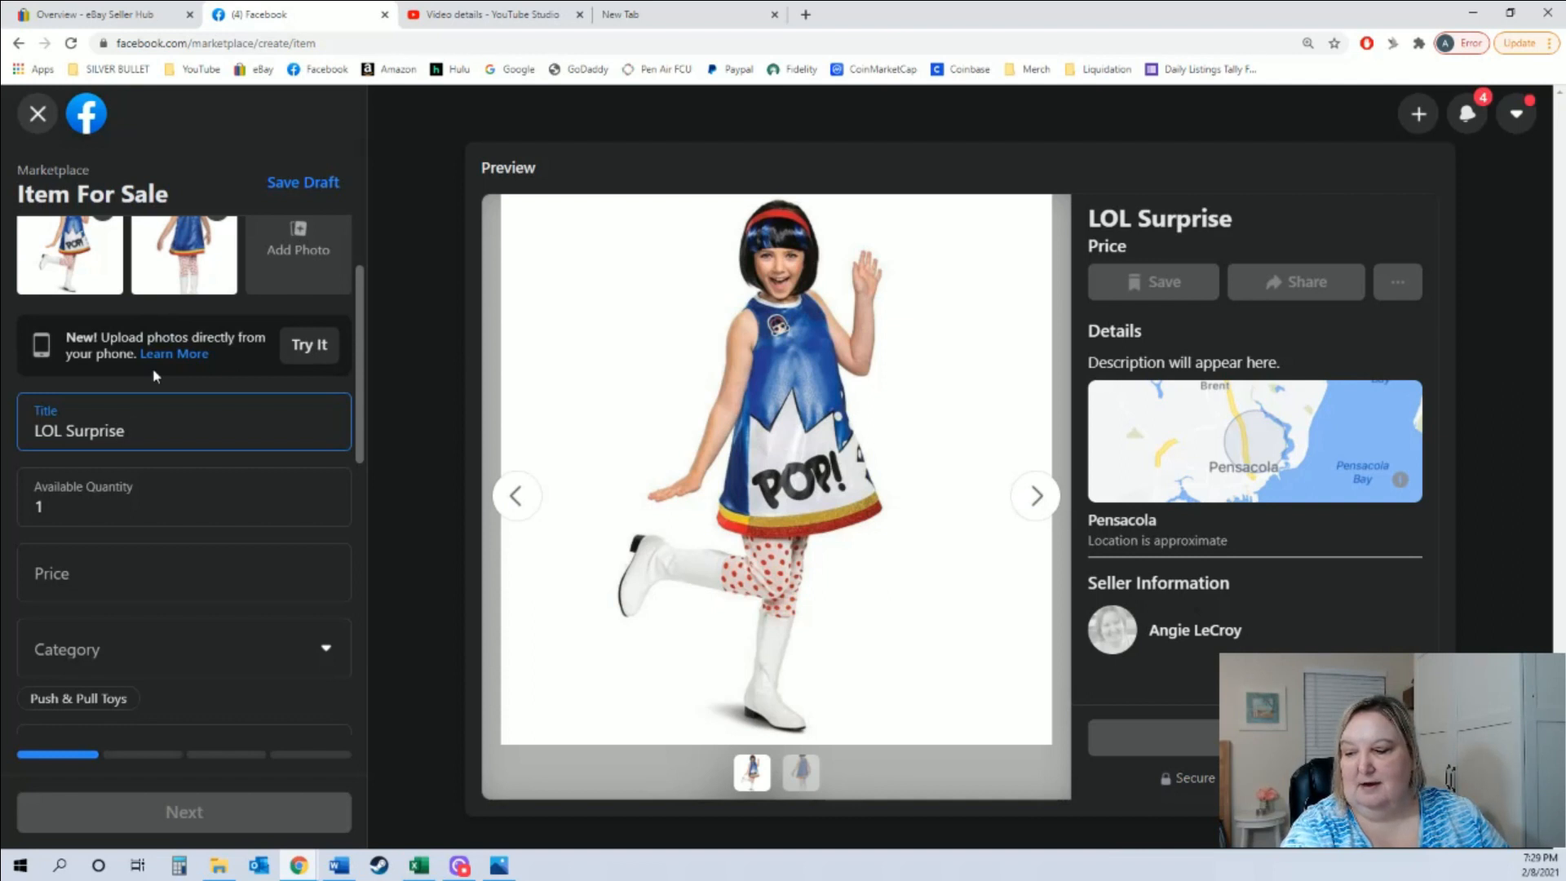
{"action": "type", "text": " Pop Heart "}
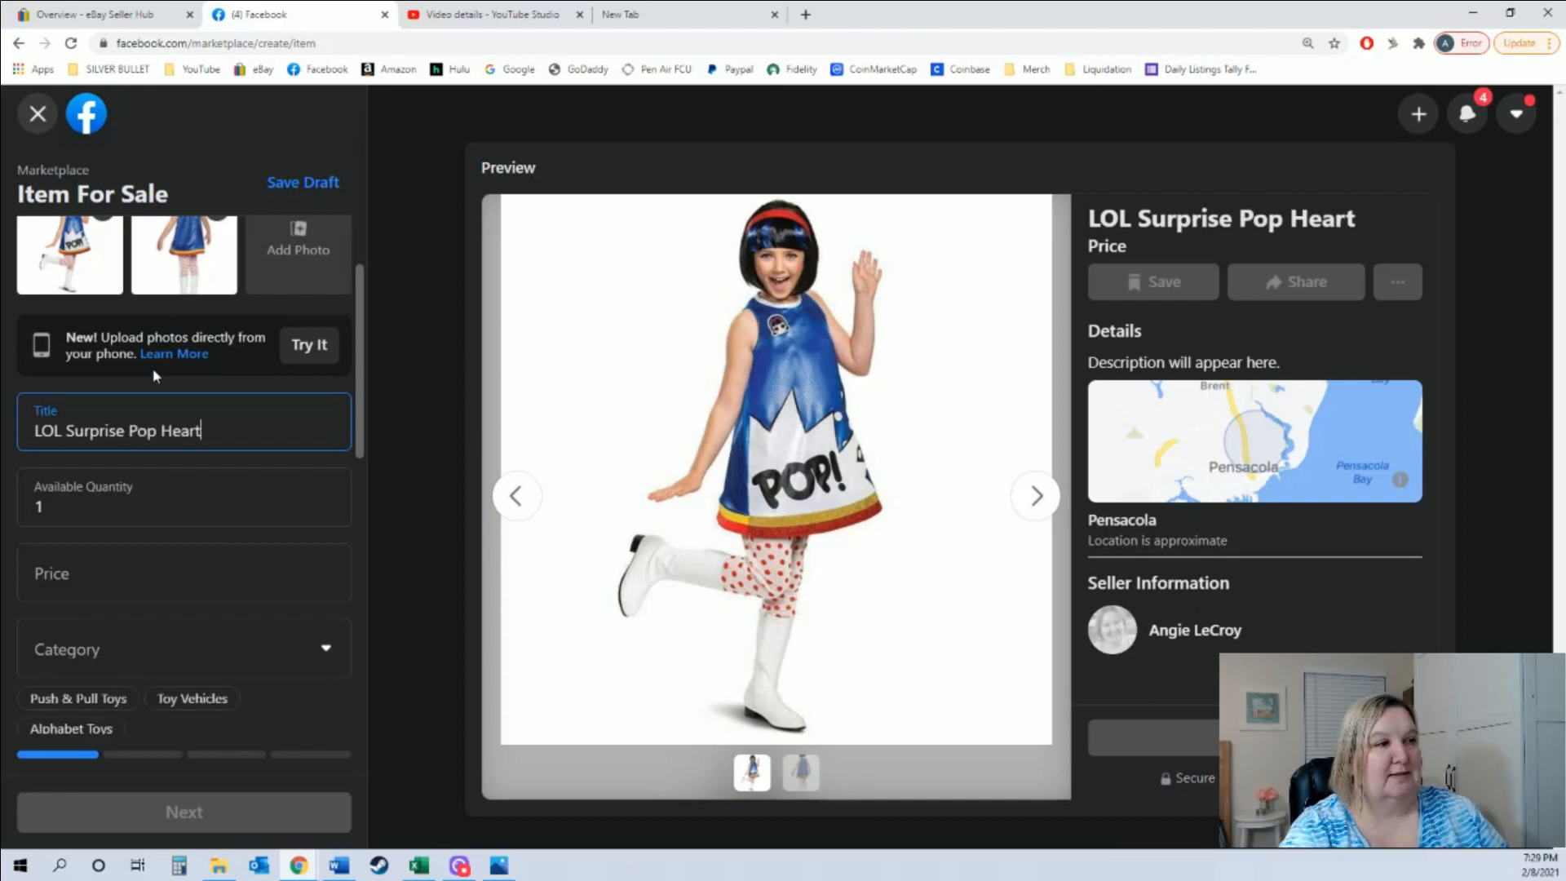
{"action": "type", "text": "C"}
{"action": "key", "text": "BackSpace"}
{"action": "type", "text": "D"}
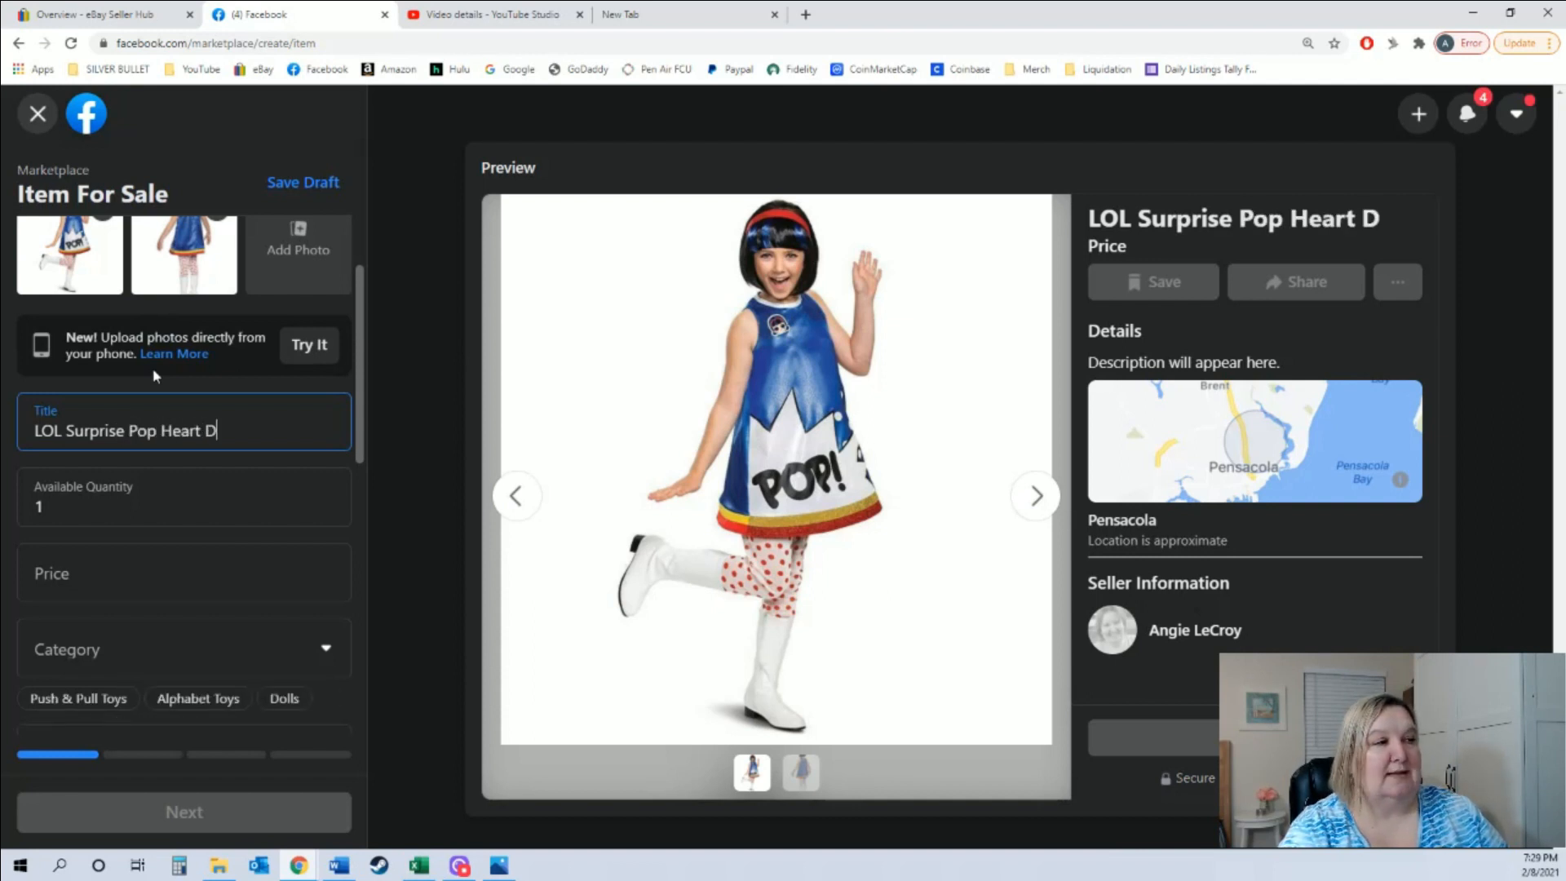
{"action": "type", "text": "RESS UP COST"}
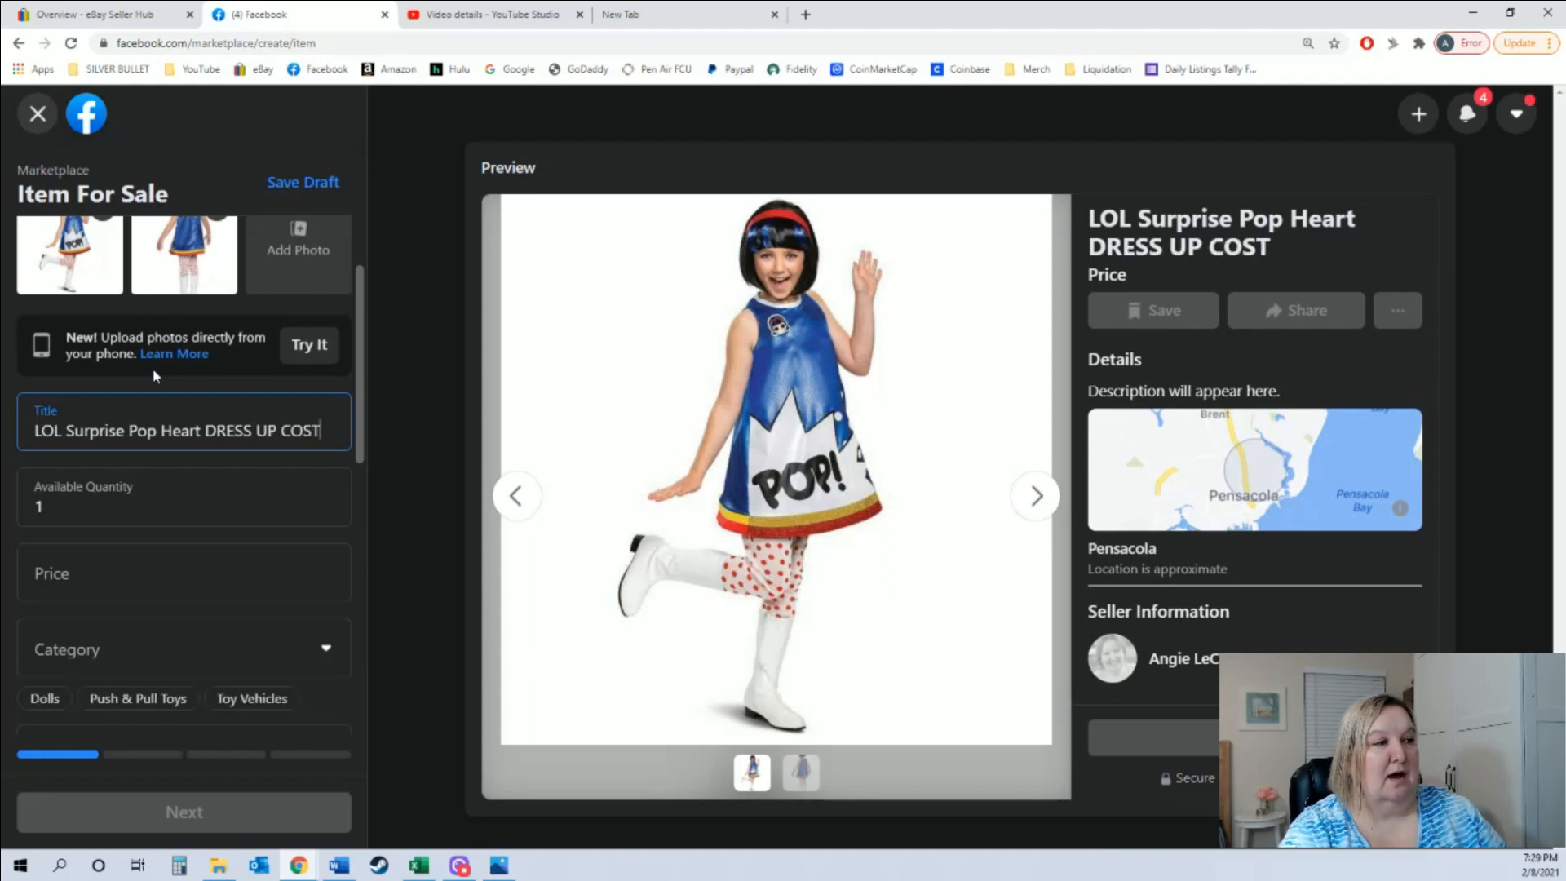
{"action": "type", "text": "UME "}
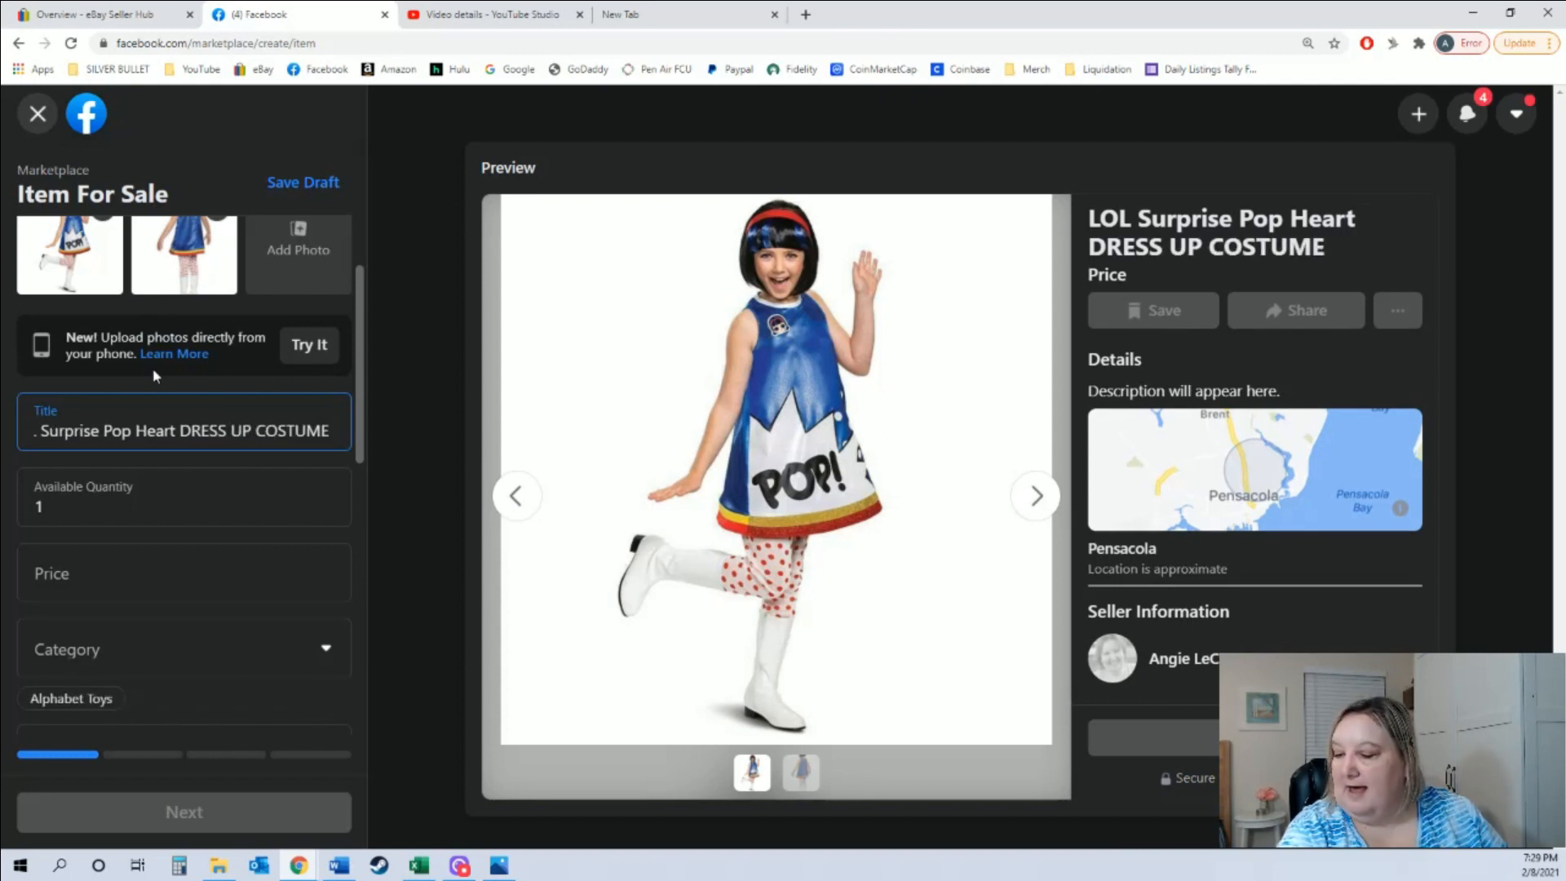
{"action": "type", "text": "Siz"}
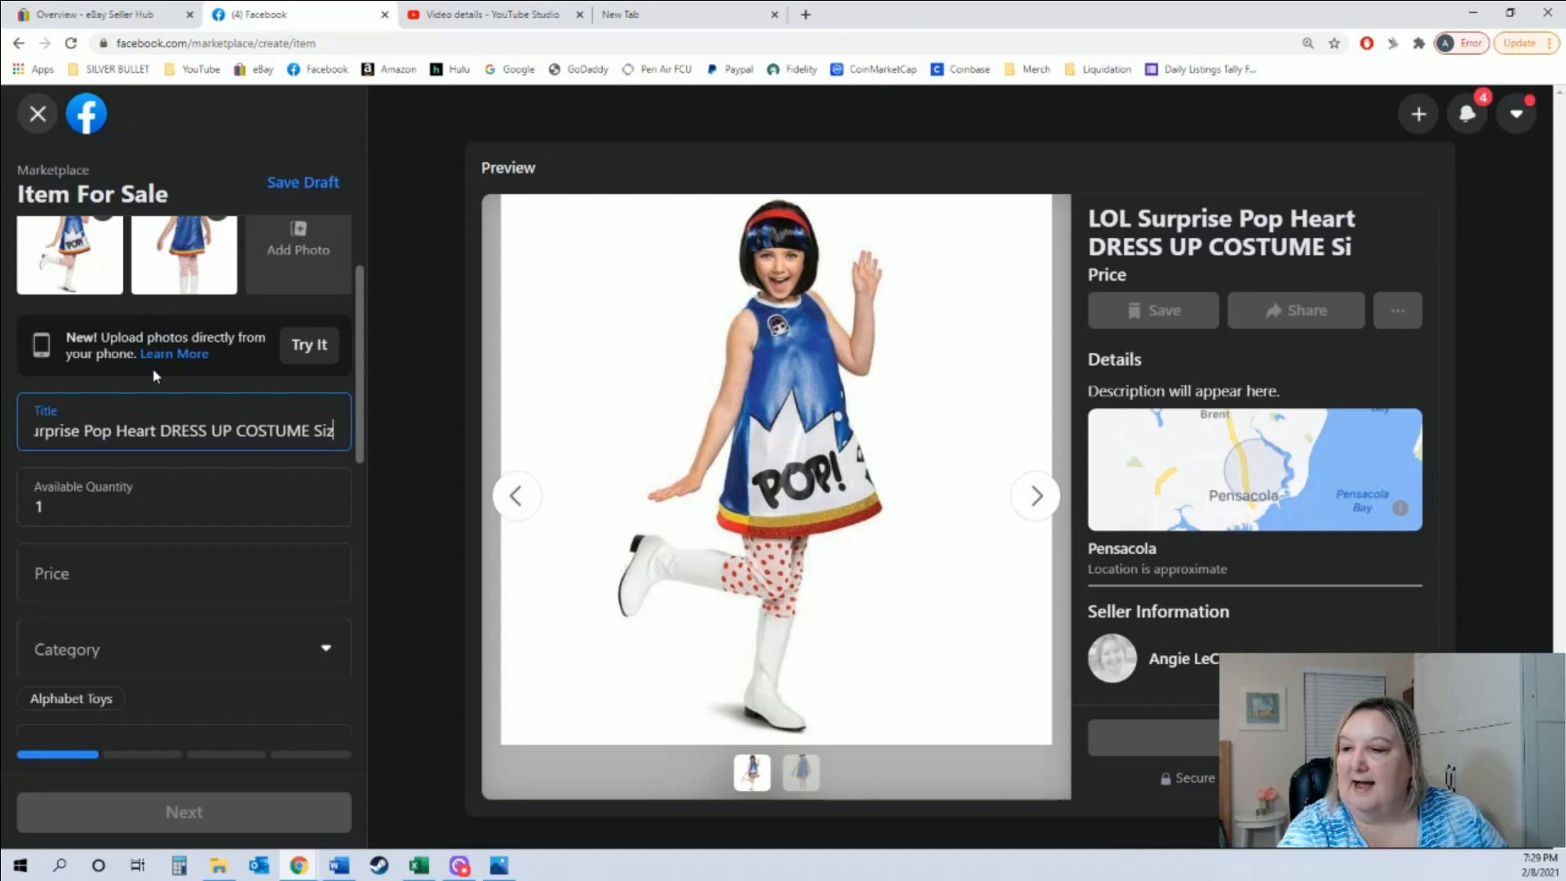
{"action": "type", "text": "e 4-6"}
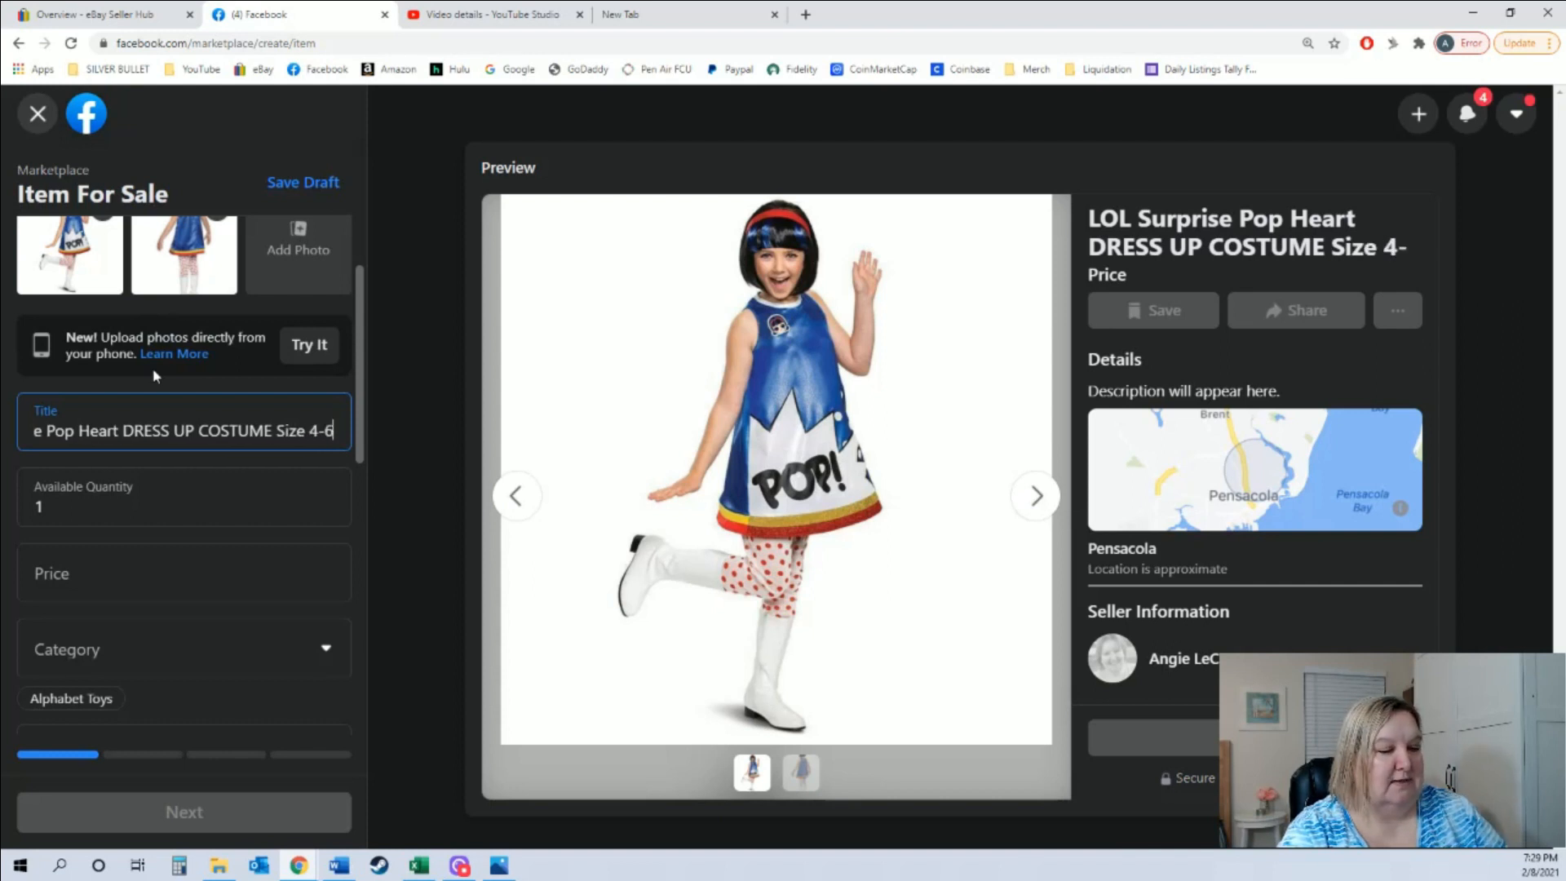
{"action": "type", "text": "X"}
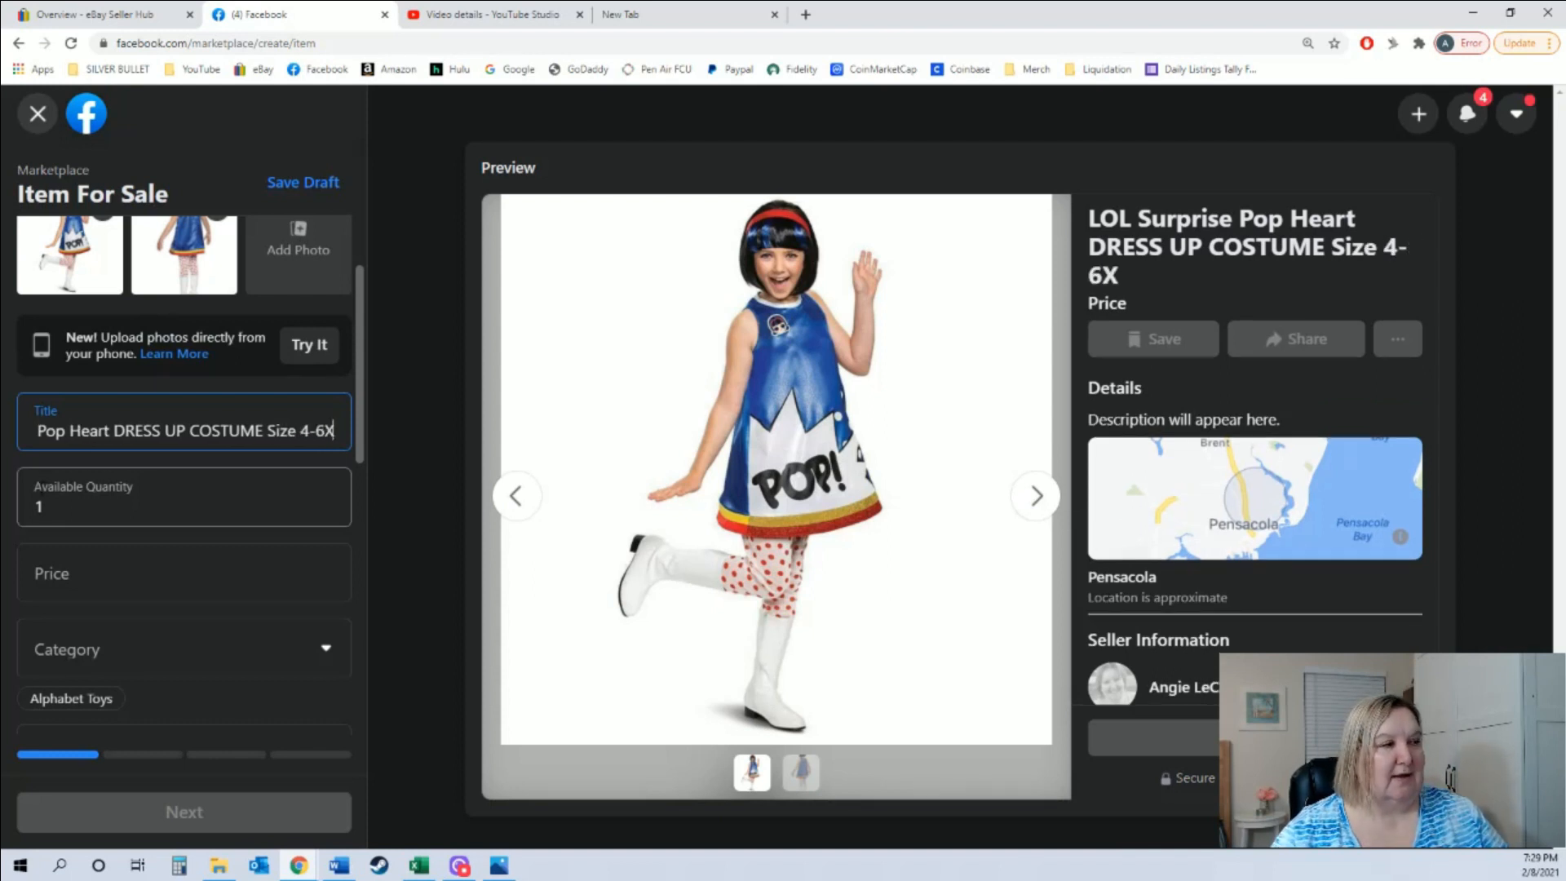
- Set the listing's price to $15
{"action": "scroll", "coordinate": [68, 492], "scroll_direction": "down", "scroll_amount": 1}
{"action": "left_click", "coordinate": [66, 497]}
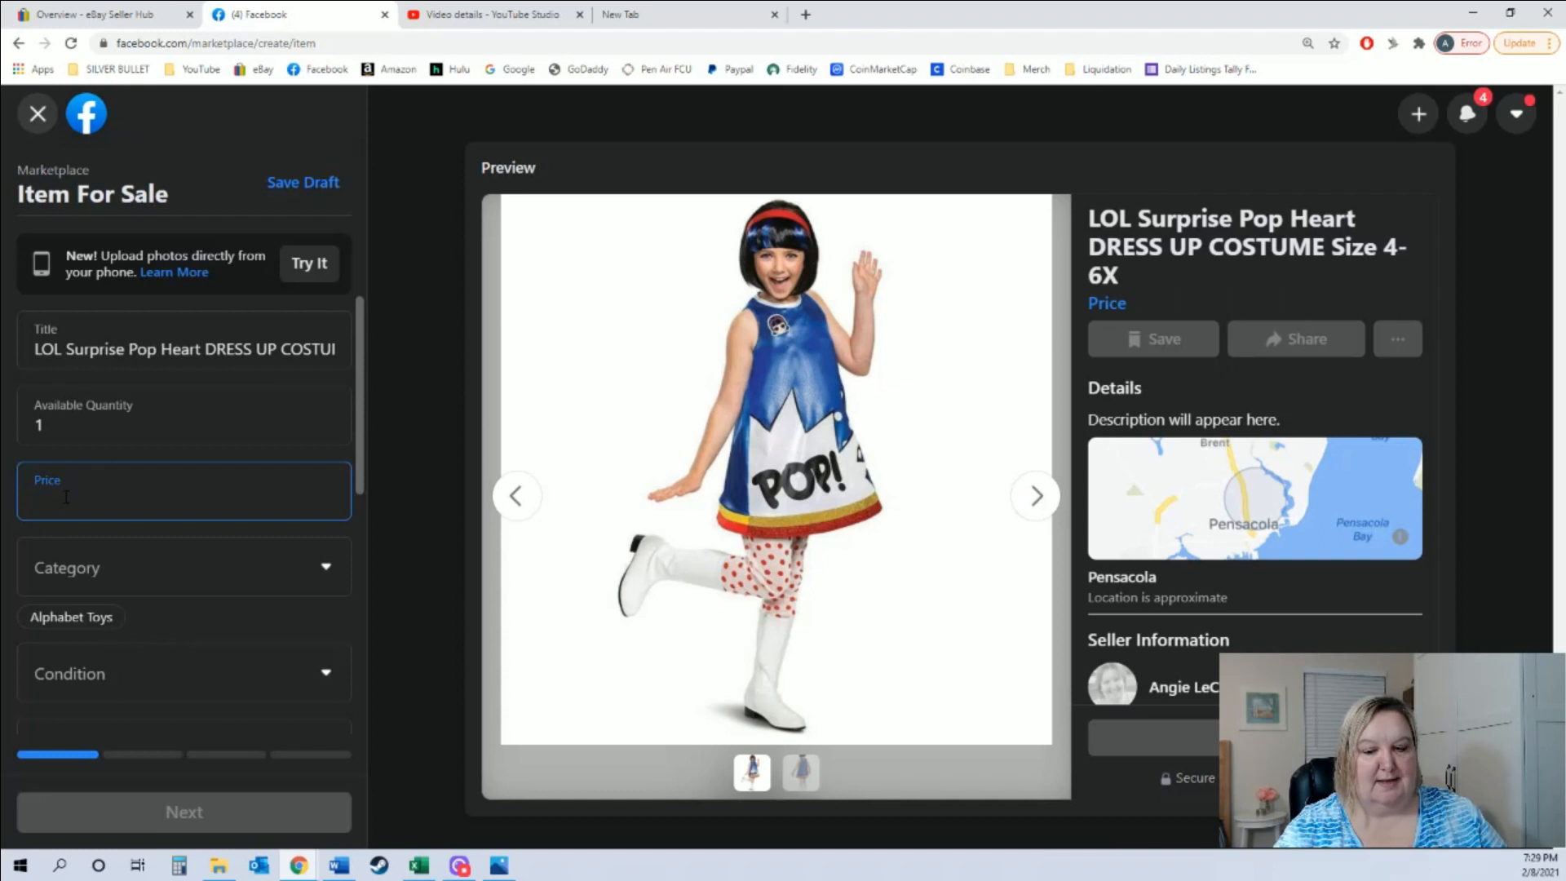
{"action": "type", "text": "15"}
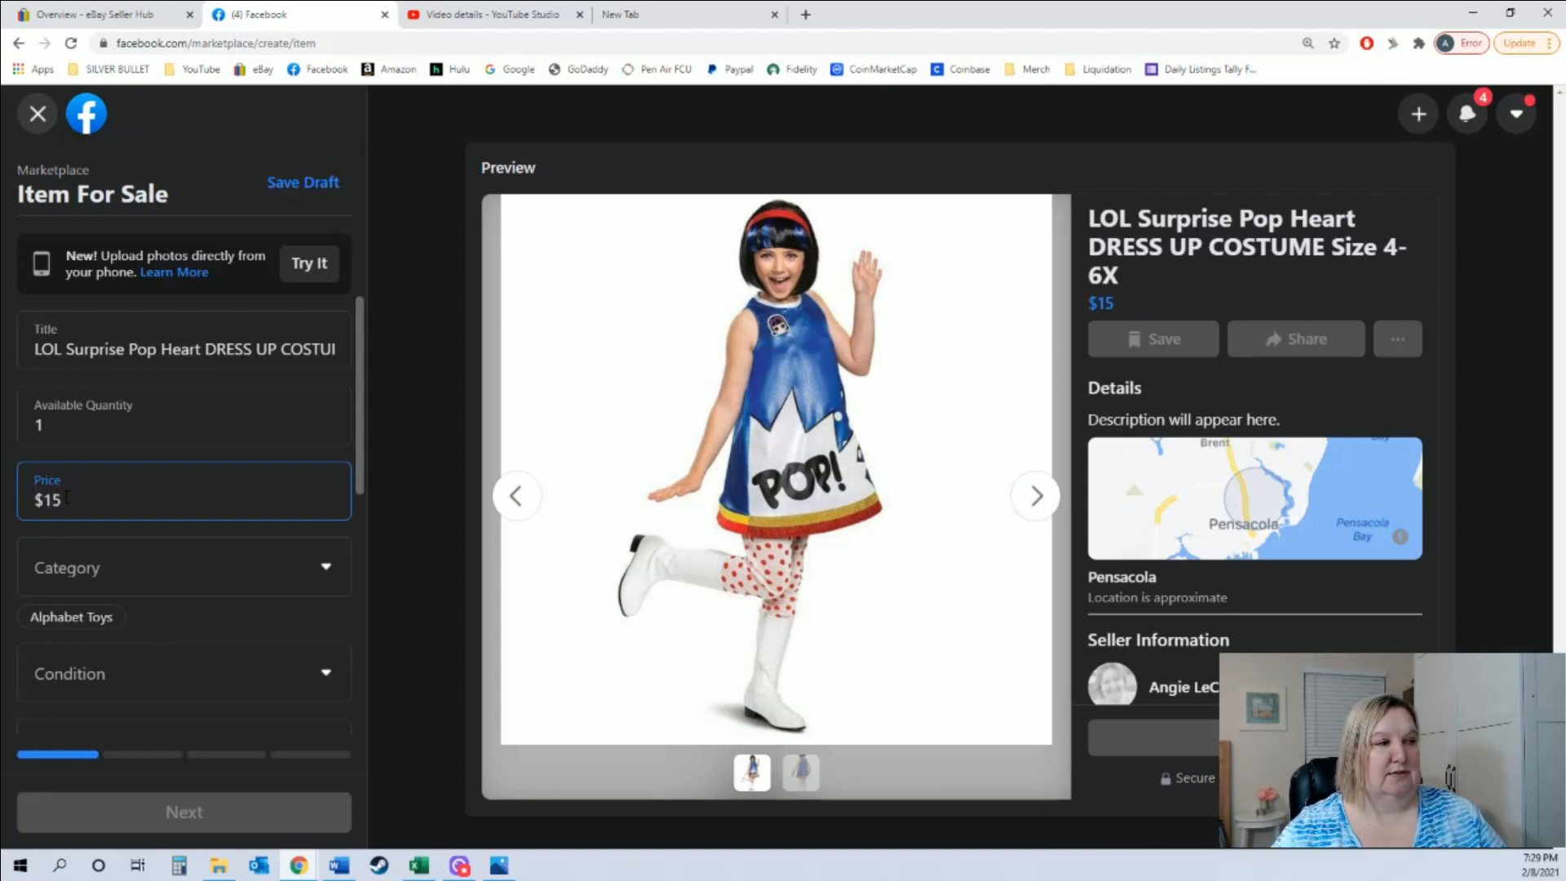
- Set the category to Dresses, found under Clothing, Shoes & Accessories, Kids' Clothing & Shoes, Girls' Clothing
{"action": "left_click", "coordinate": [163, 567]}
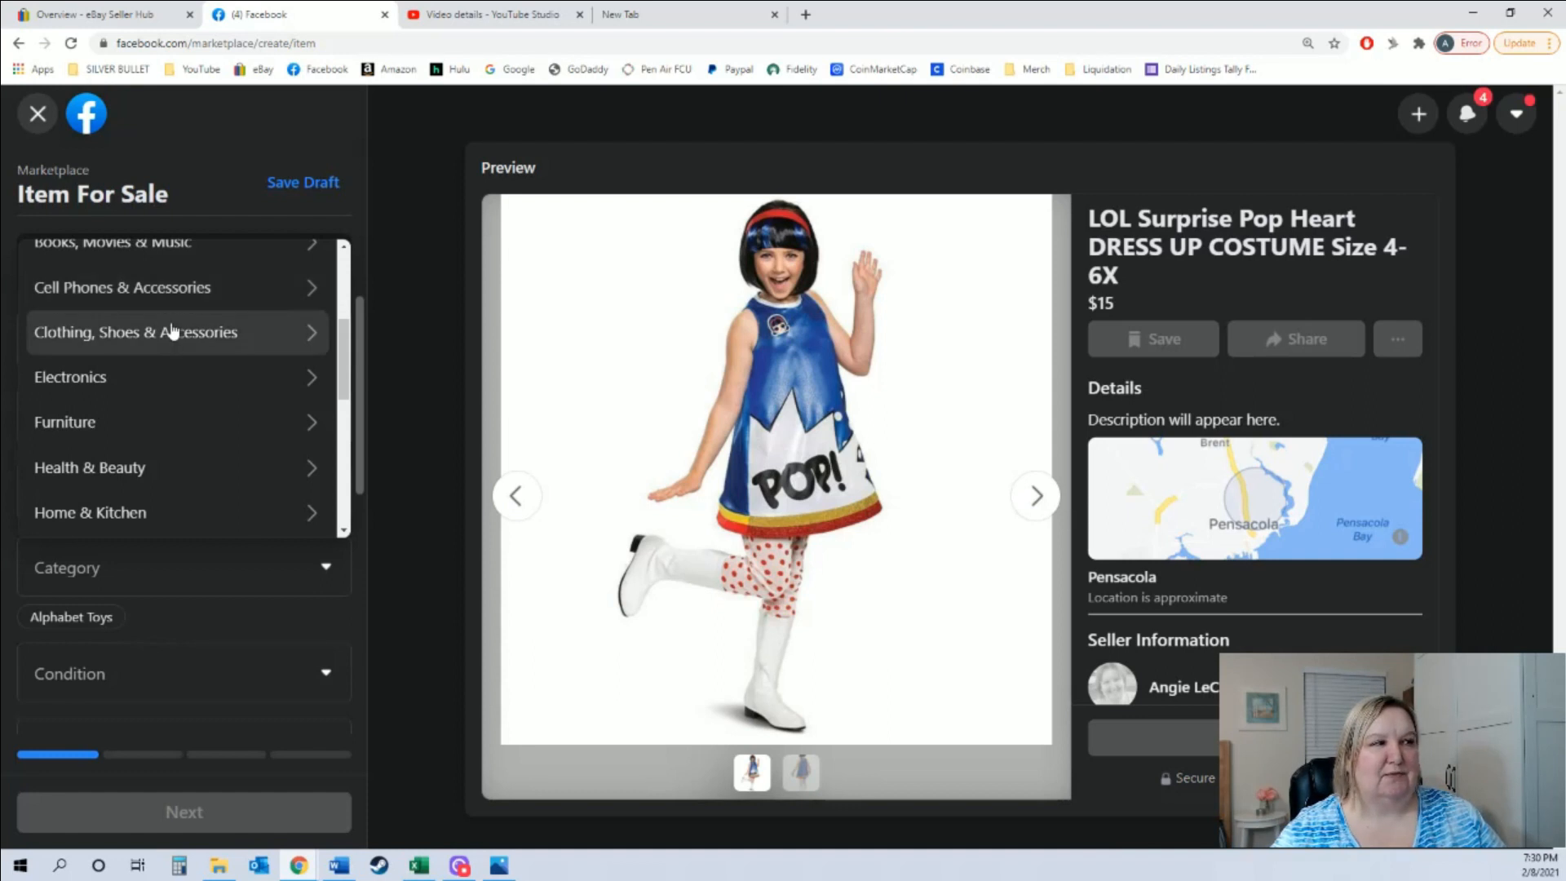
{"action": "left_click", "coordinate": [171, 328]}
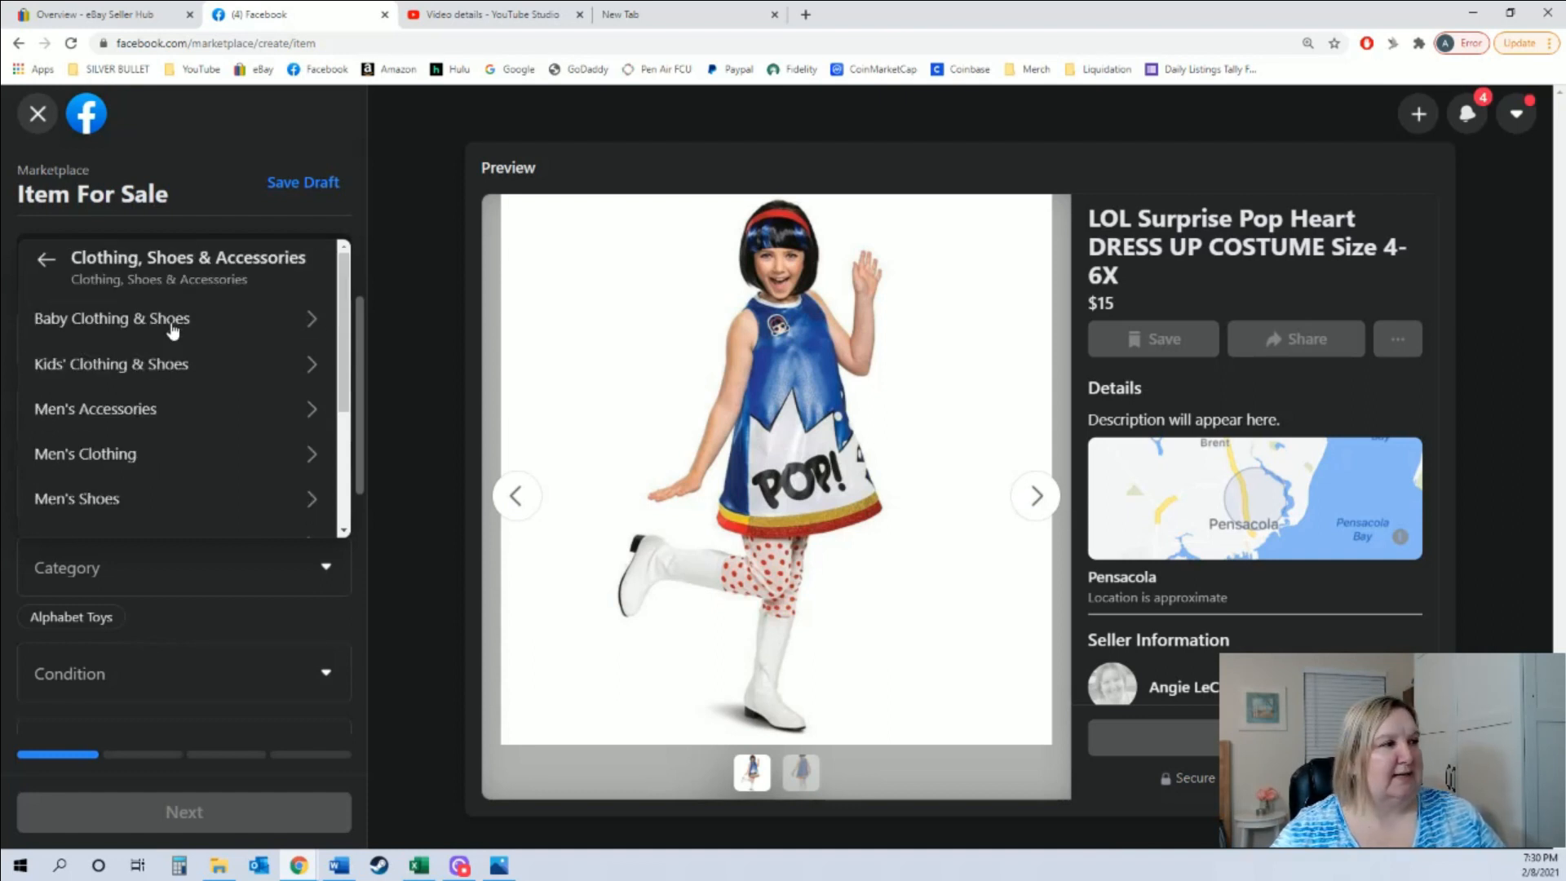
{"action": "left_click", "coordinate": [144, 372]}
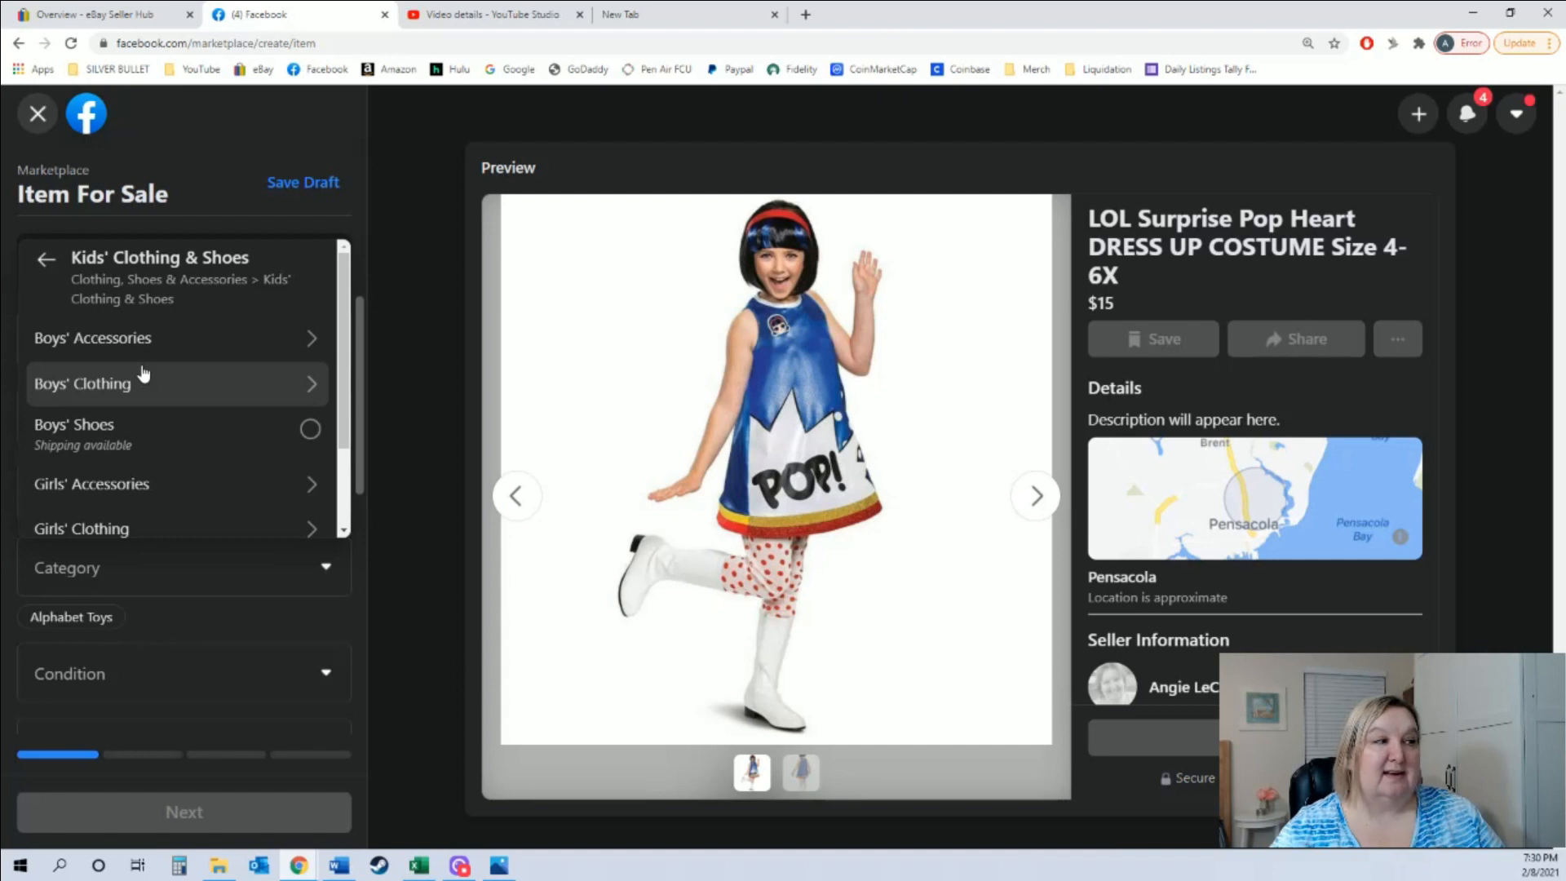
{"action": "scroll", "coordinate": [144, 372], "scroll_direction": "down", "scroll_amount": 3}
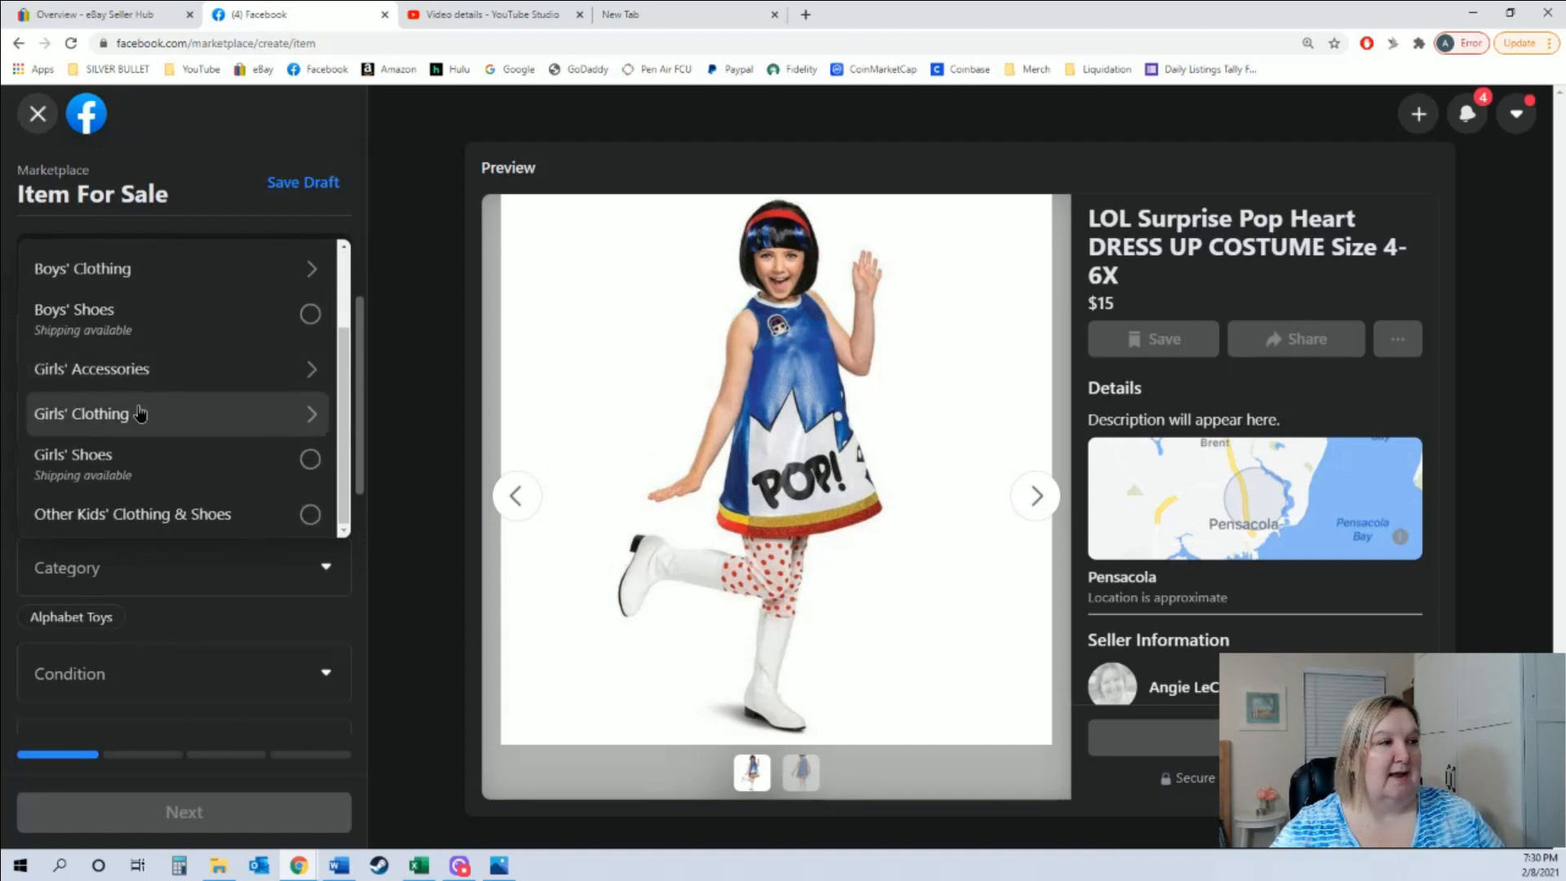
{"action": "left_click", "coordinate": [140, 413]}
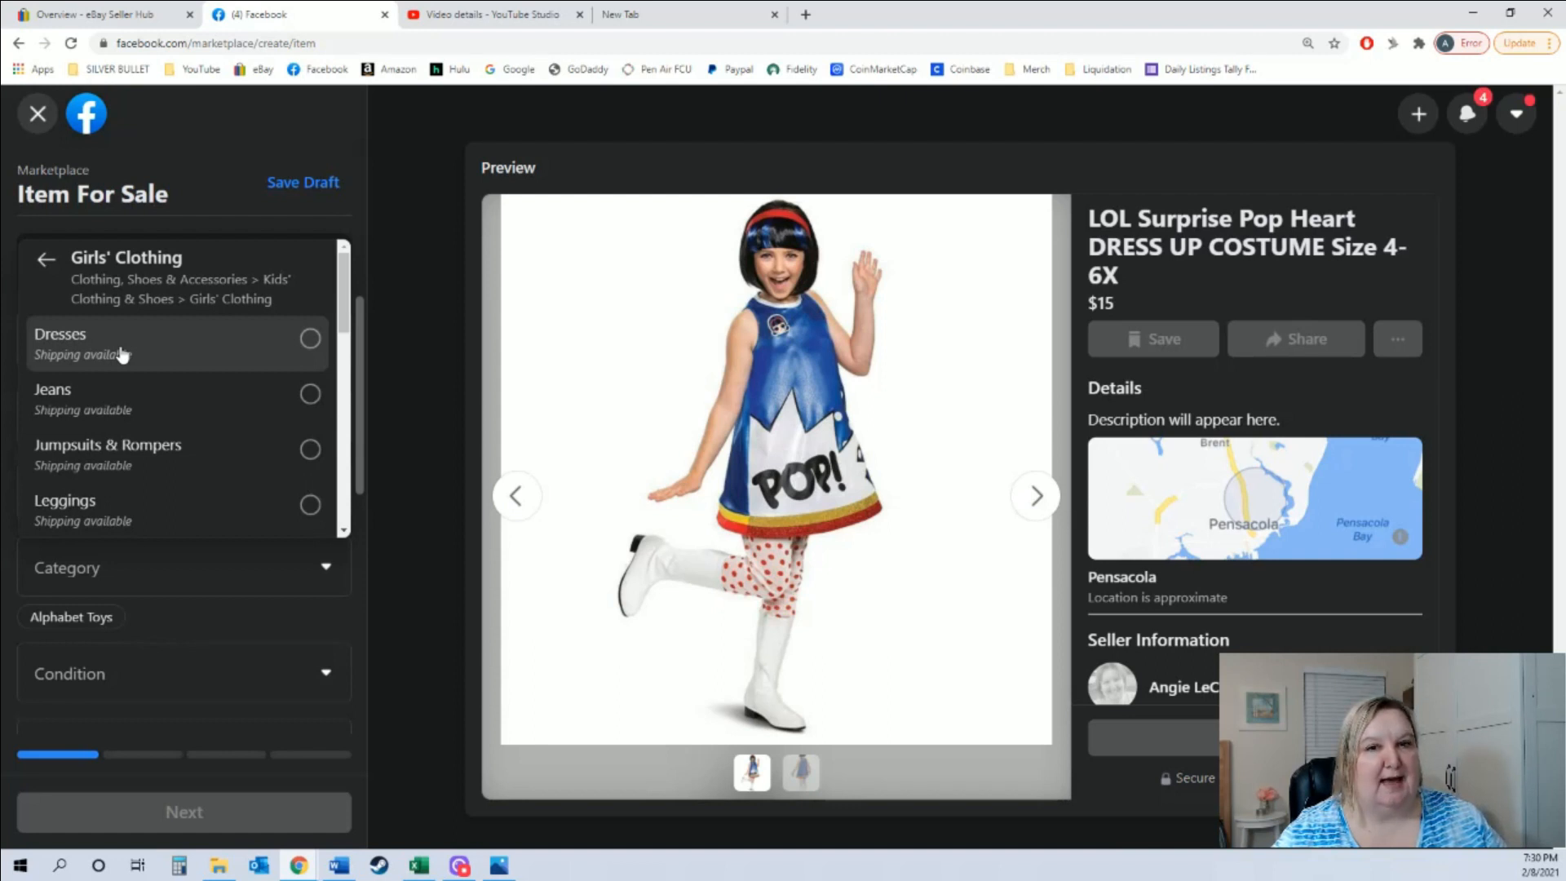
{"action": "scroll", "coordinate": [99, 419], "scroll_direction": "down", "scroll_amount": 3}
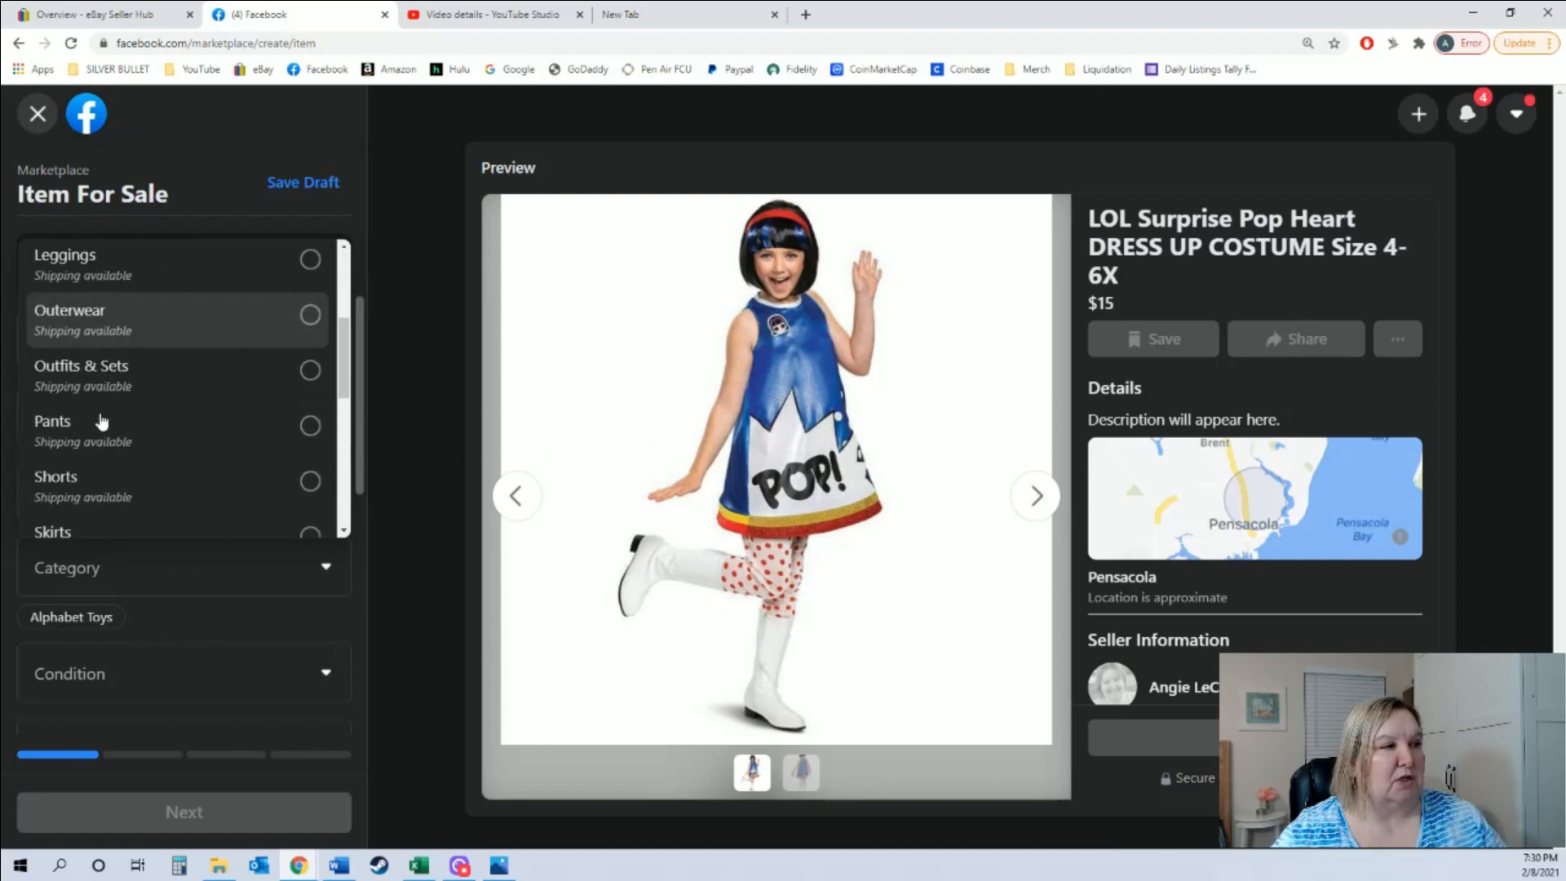
{"action": "scroll", "coordinate": [100, 419], "scroll_direction": "down", "scroll_amount": 3}
{"action": "scroll", "coordinate": [99, 419], "scroll_direction": "up", "scroll_amount": 6}
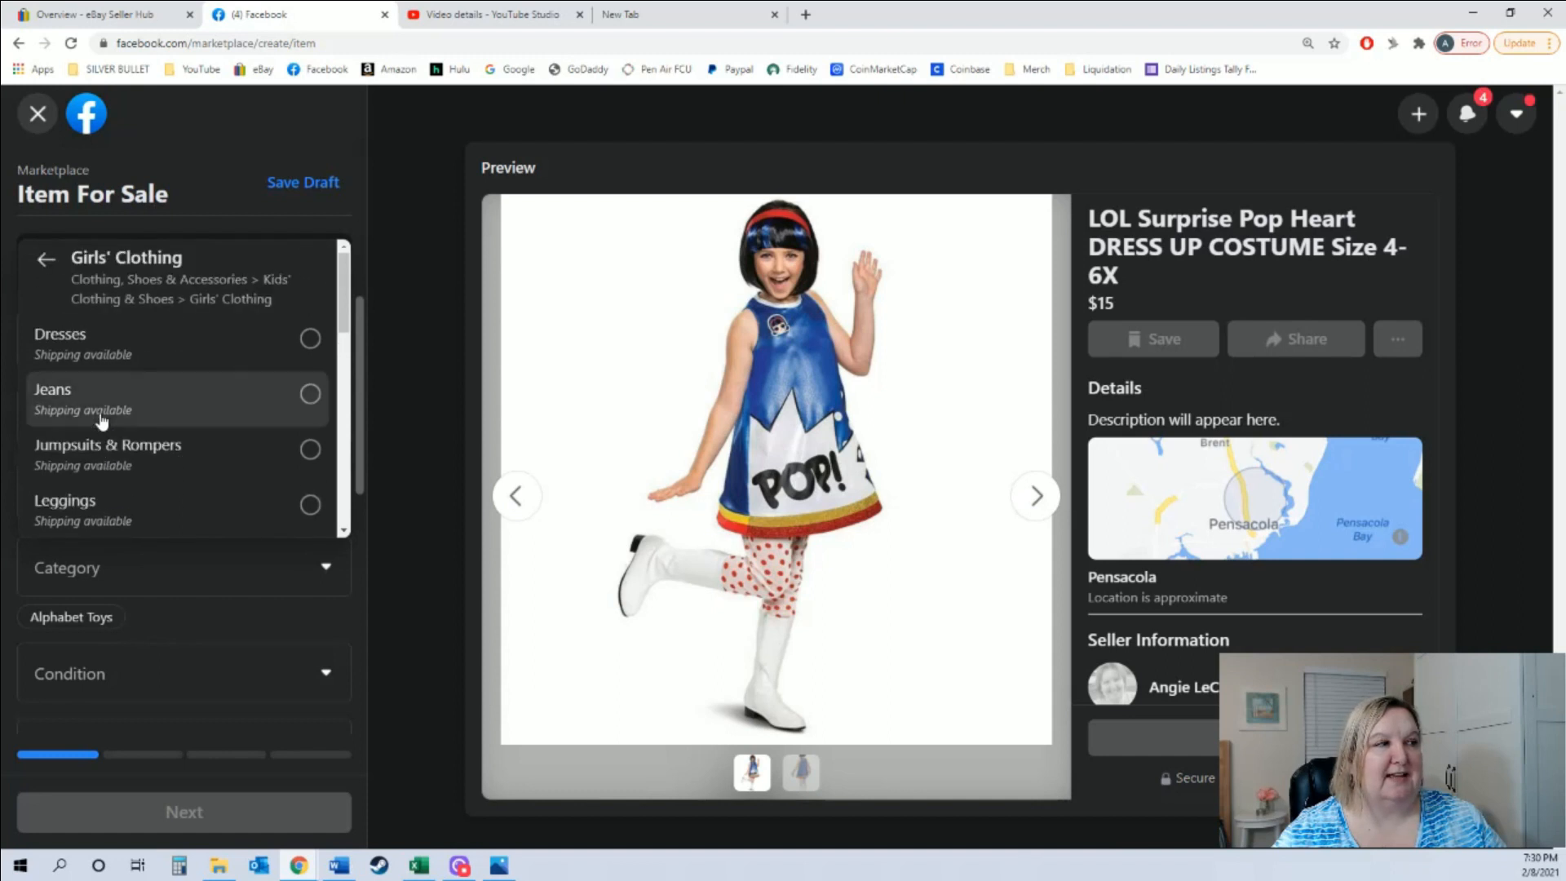
{"action": "left_click", "coordinate": [310, 339]}
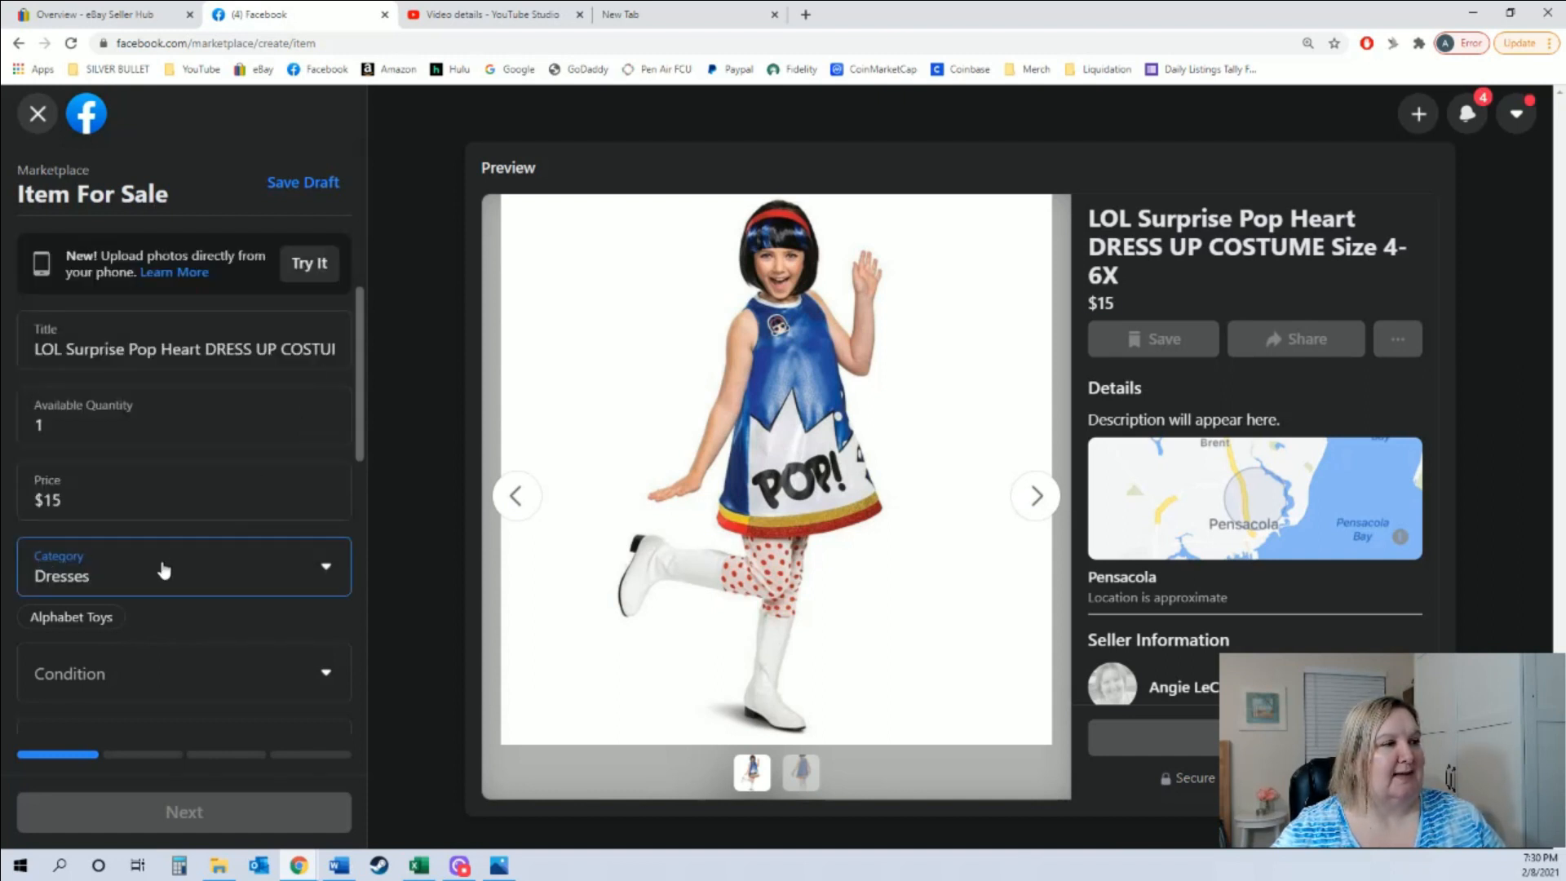
- Set the item's condition to New
{"action": "scroll", "coordinate": [164, 570], "scroll_direction": "down", "scroll_amount": 2}
{"action": "left_click", "coordinate": [144, 526]}
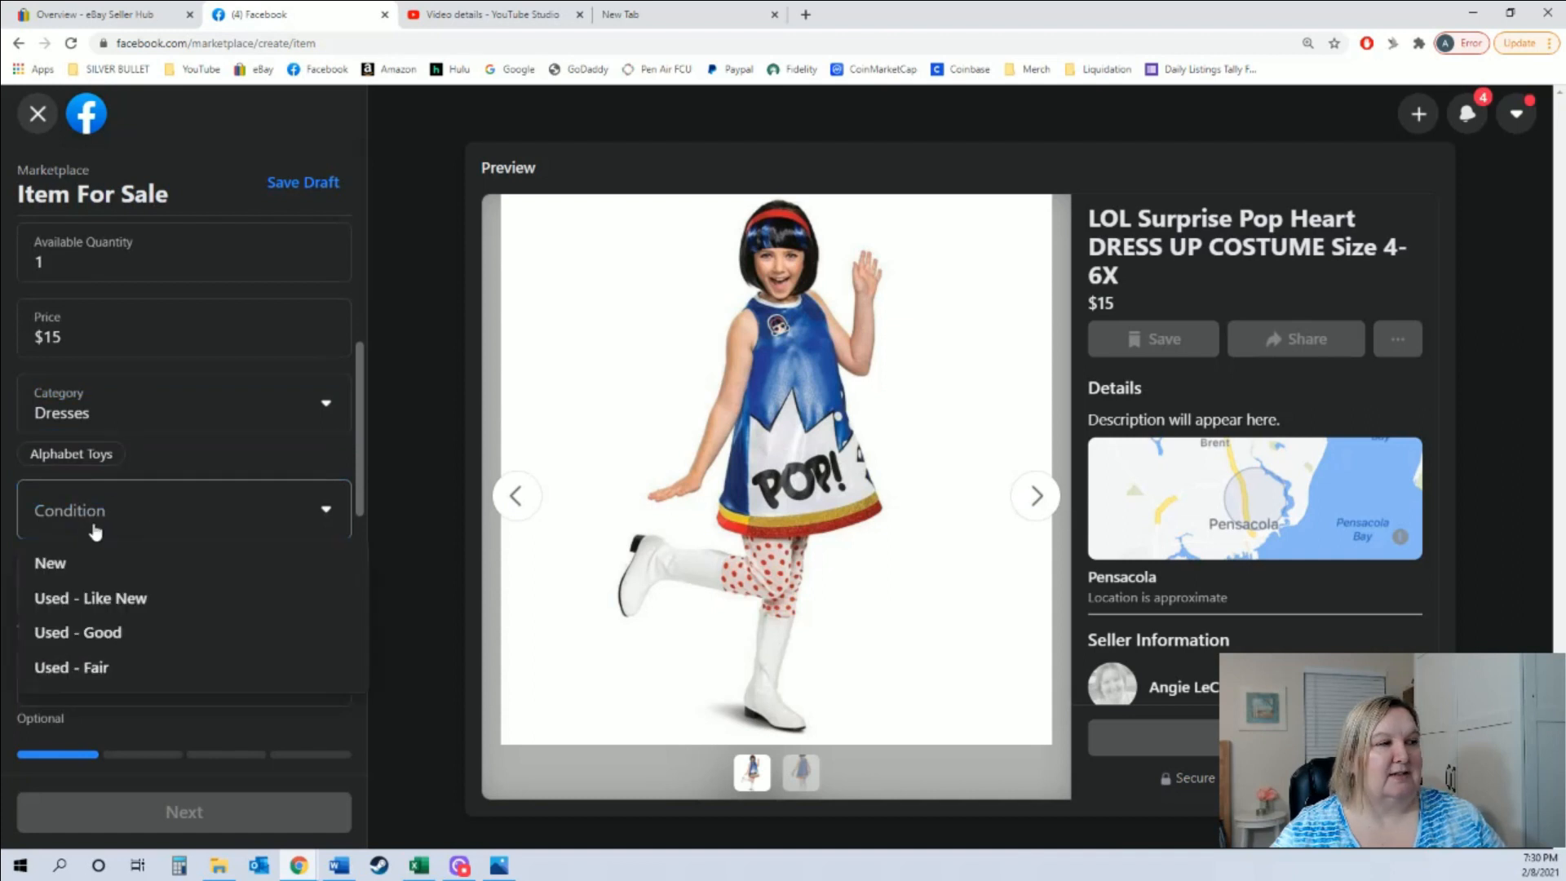
{"action": "left_click", "coordinate": [98, 566]}
- Enter Disguise as the item's brand and 4-6X as its size
{"action": "scroll", "coordinate": [98, 559], "scroll_direction": "down", "scroll_amount": 3}
{"action": "left_click", "coordinate": [90, 348]}
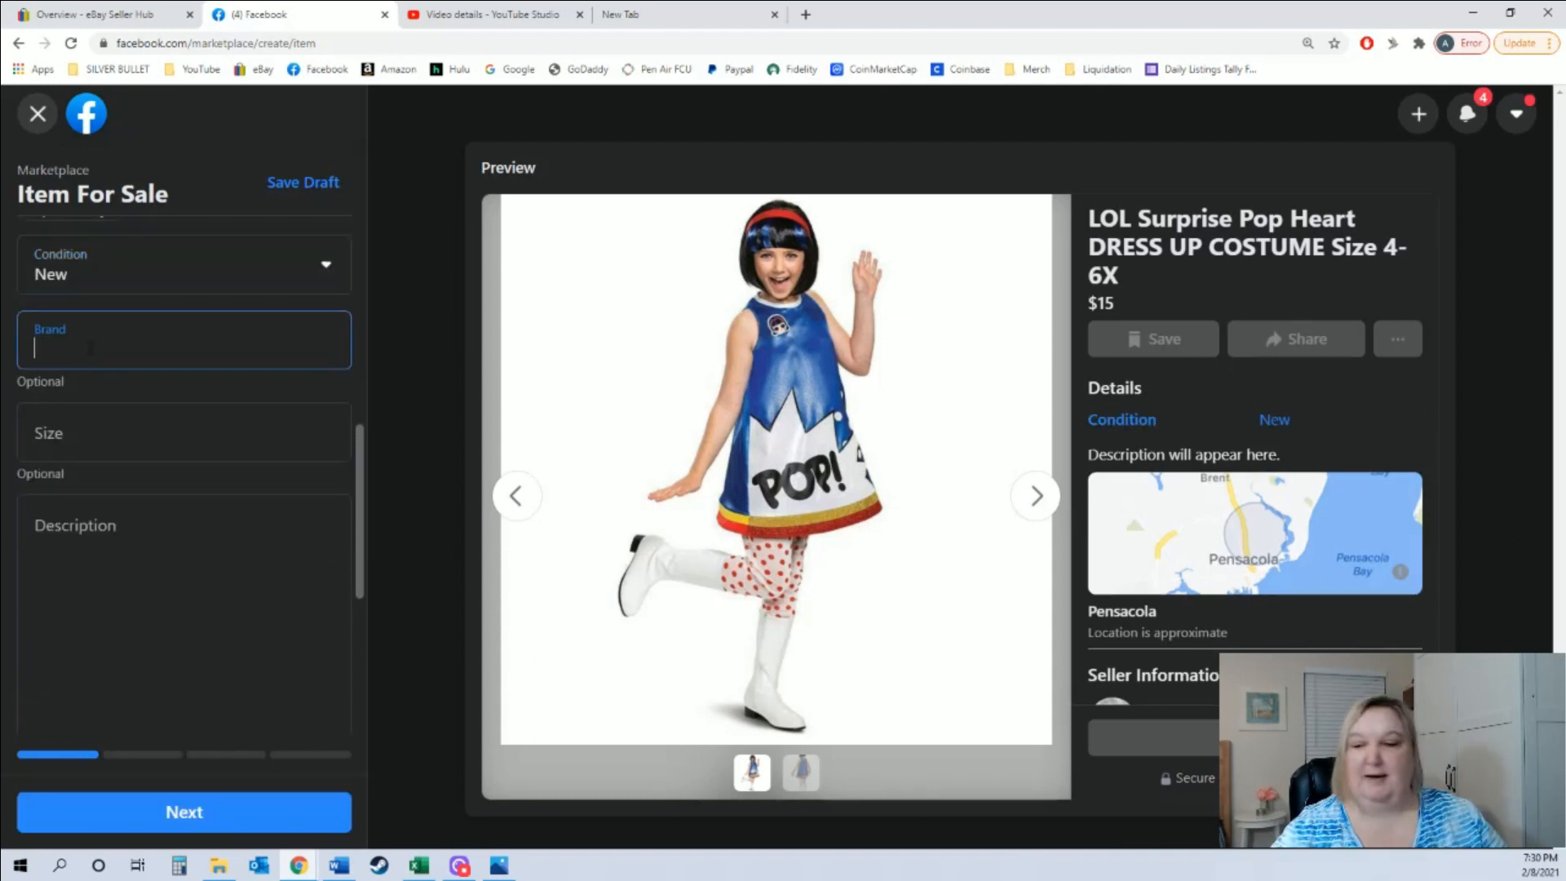
{"action": "type", "text": "Disguise"}
{"action": "left_click", "coordinate": [67, 432]}
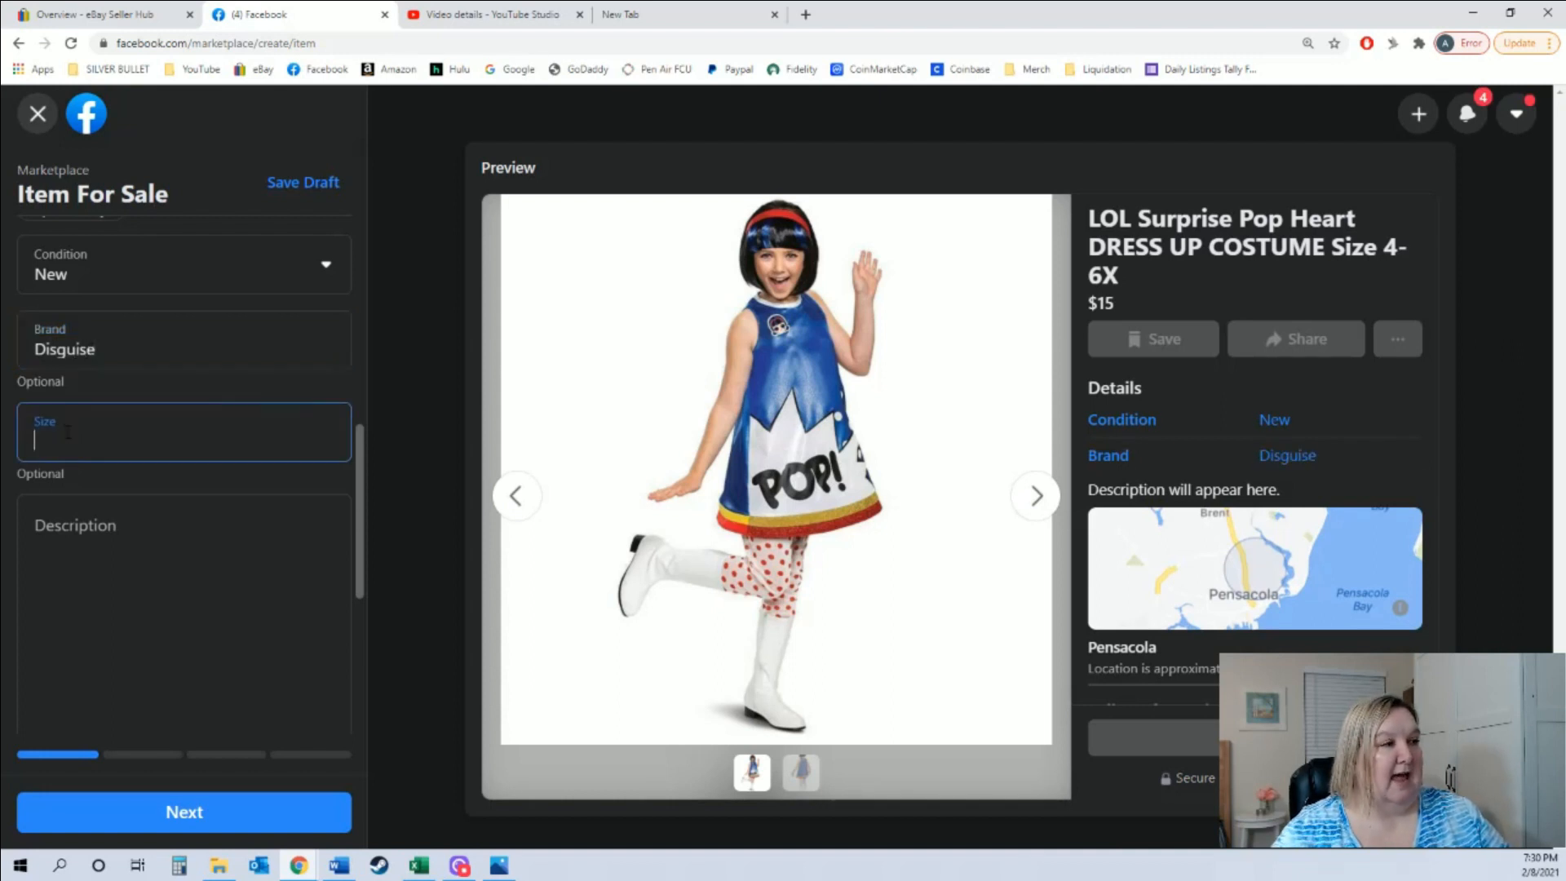
{"action": "type", "text": "4-6X"}
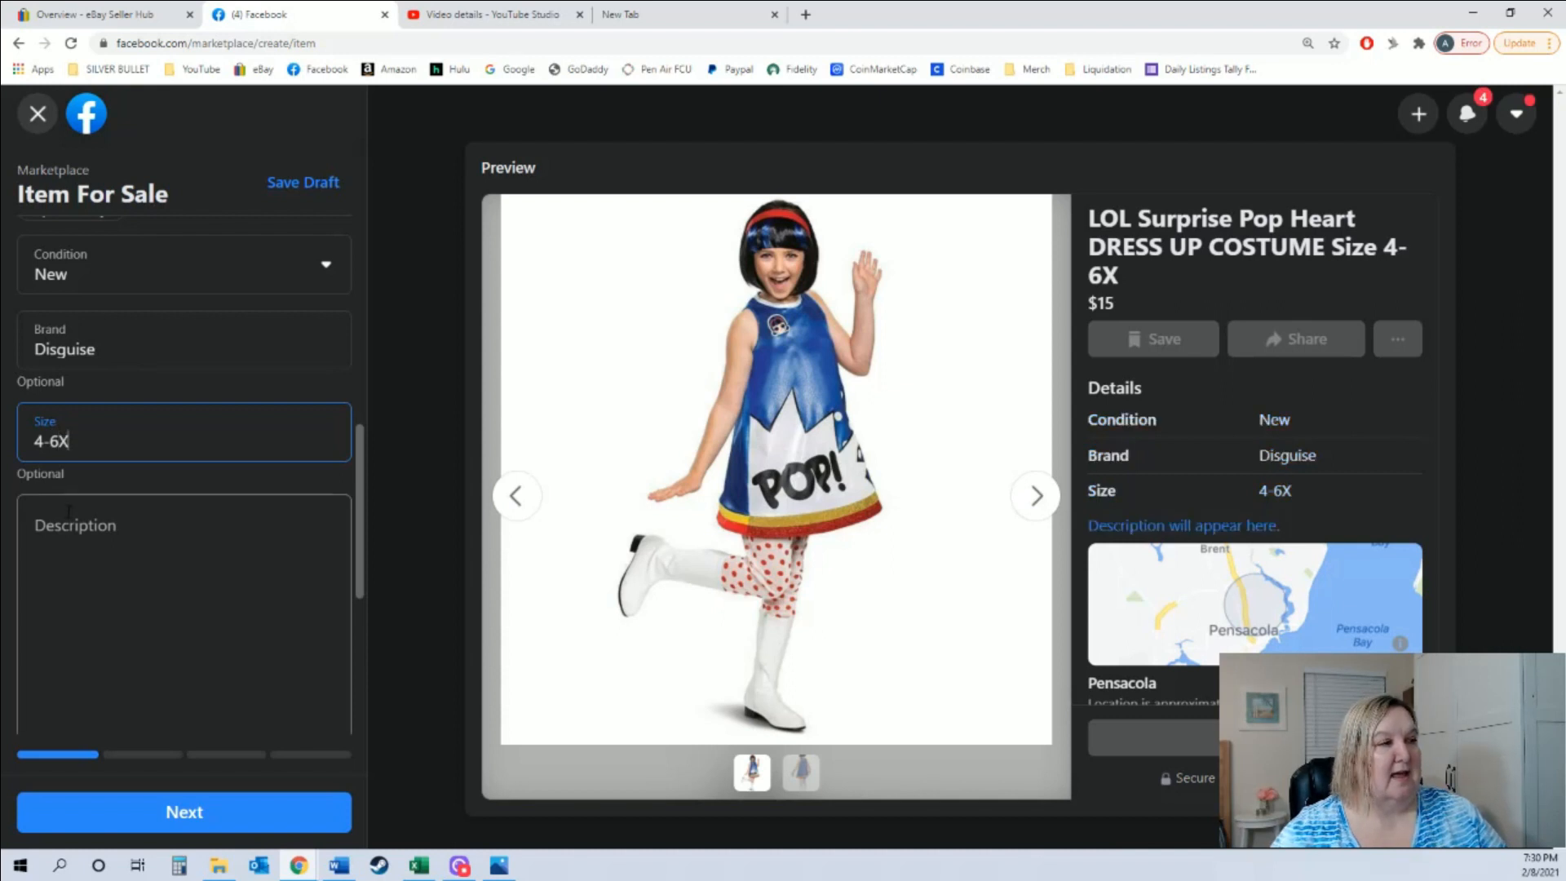
- Copy the listing title into the description and add the line "Brand new in retail packaging!" below it
{"action": "scroll", "coordinate": [69, 439], "scroll_direction": "up", "scroll_amount": 7}
{"action": "left_click", "coordinate": [127, 558]}
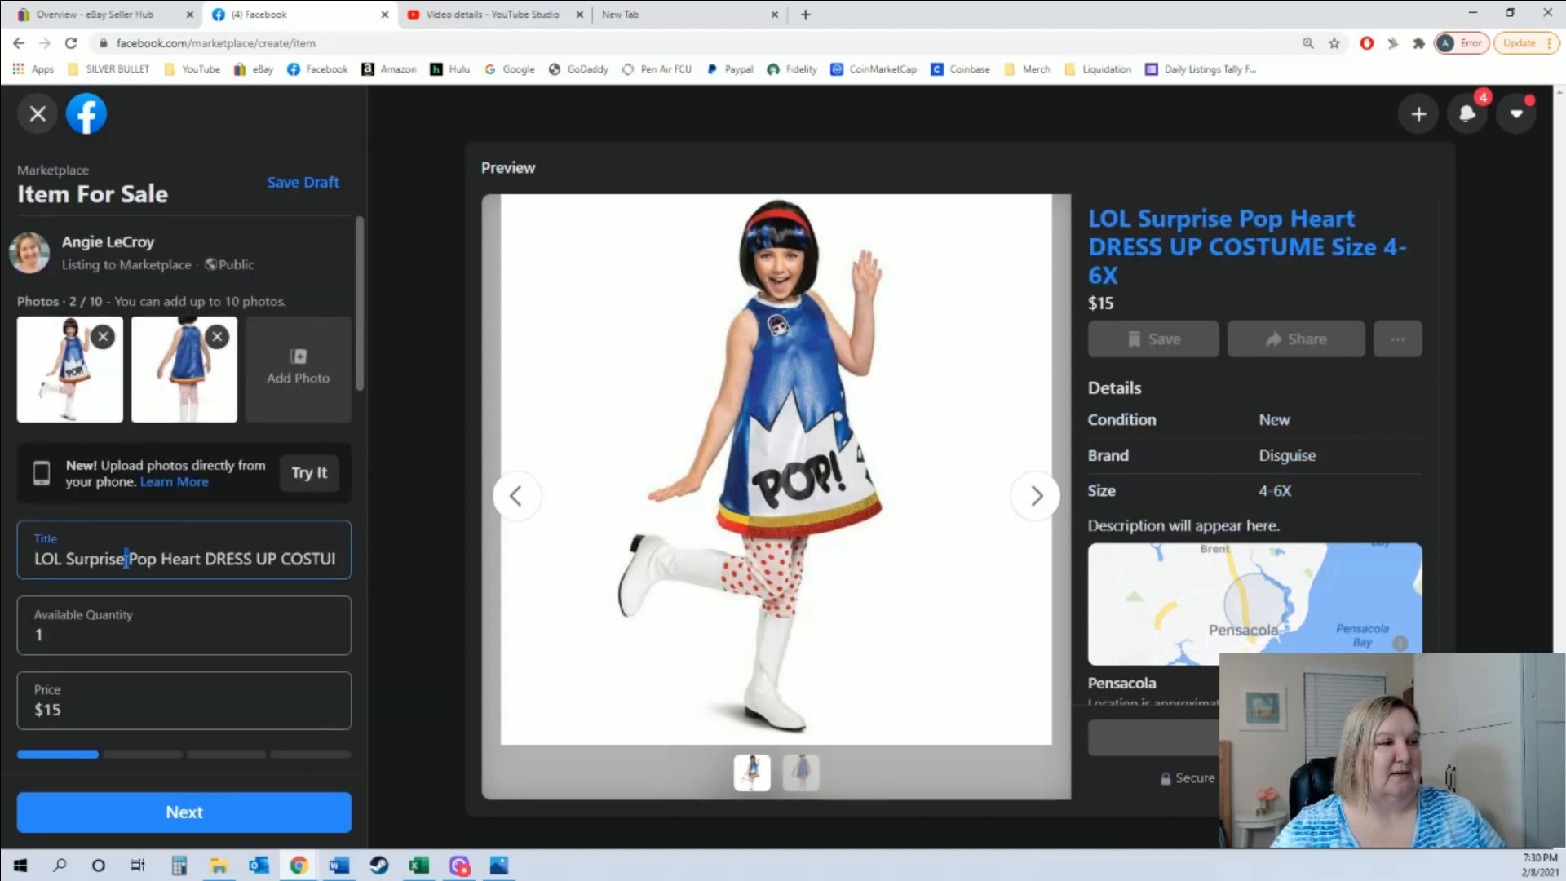
{"action": "key", "text": "ctrl+a"}
{"action": "right_click", "coordinate": [126, 561]}
{"action": "left_click", "coordinate": [155, 620]}
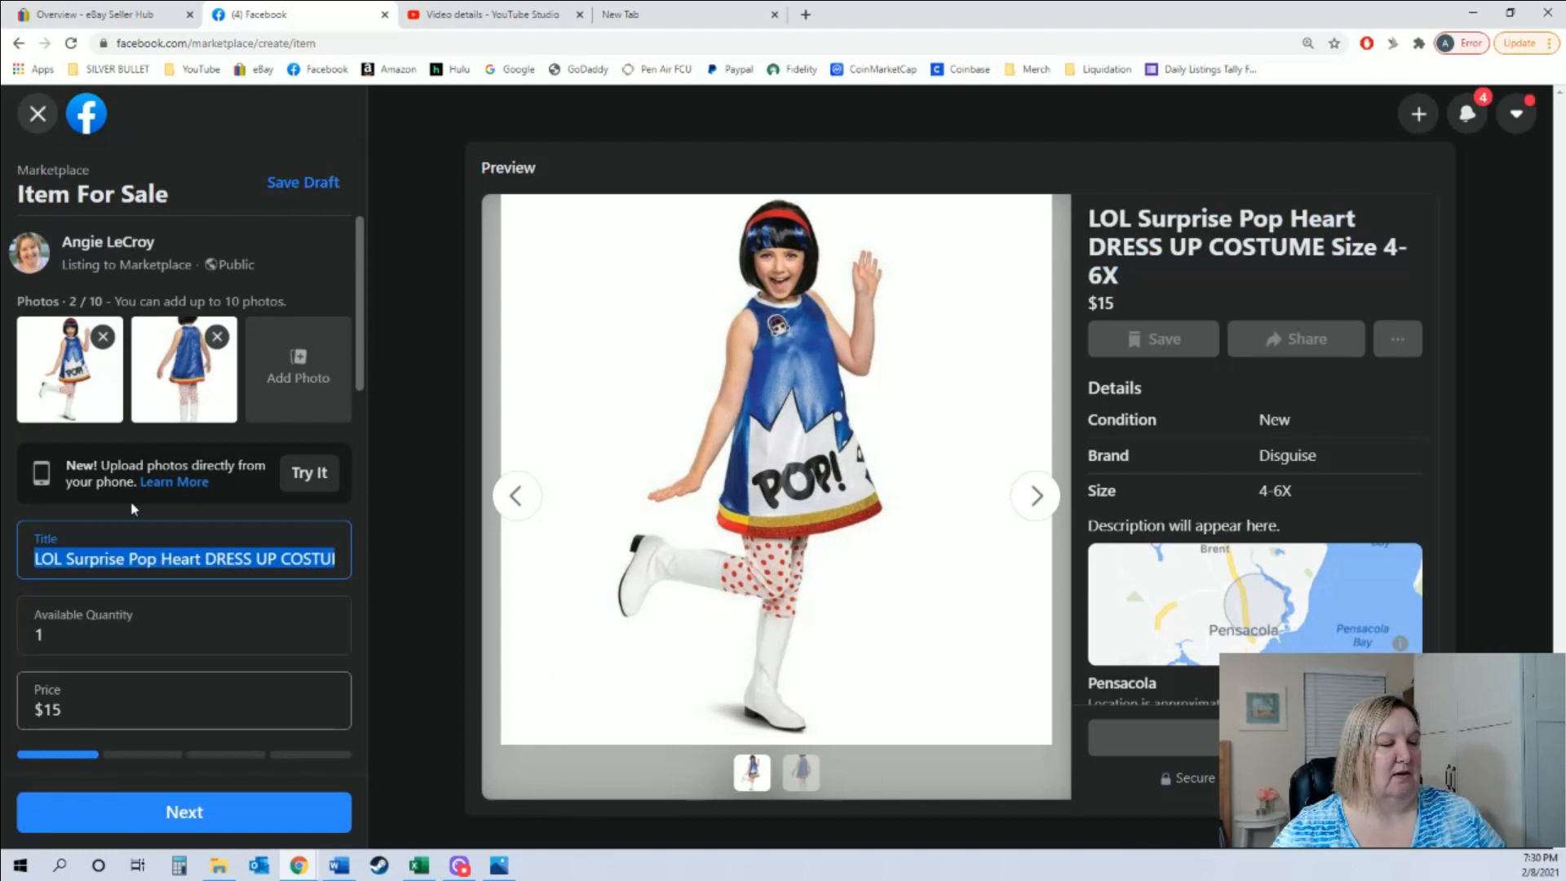
{"action": "scroll", "coordinate": [135, 509], "scroll_direction": "down", "scroll_amount": 6}
{"action": "right_click", "coordinate": [112, 517]}
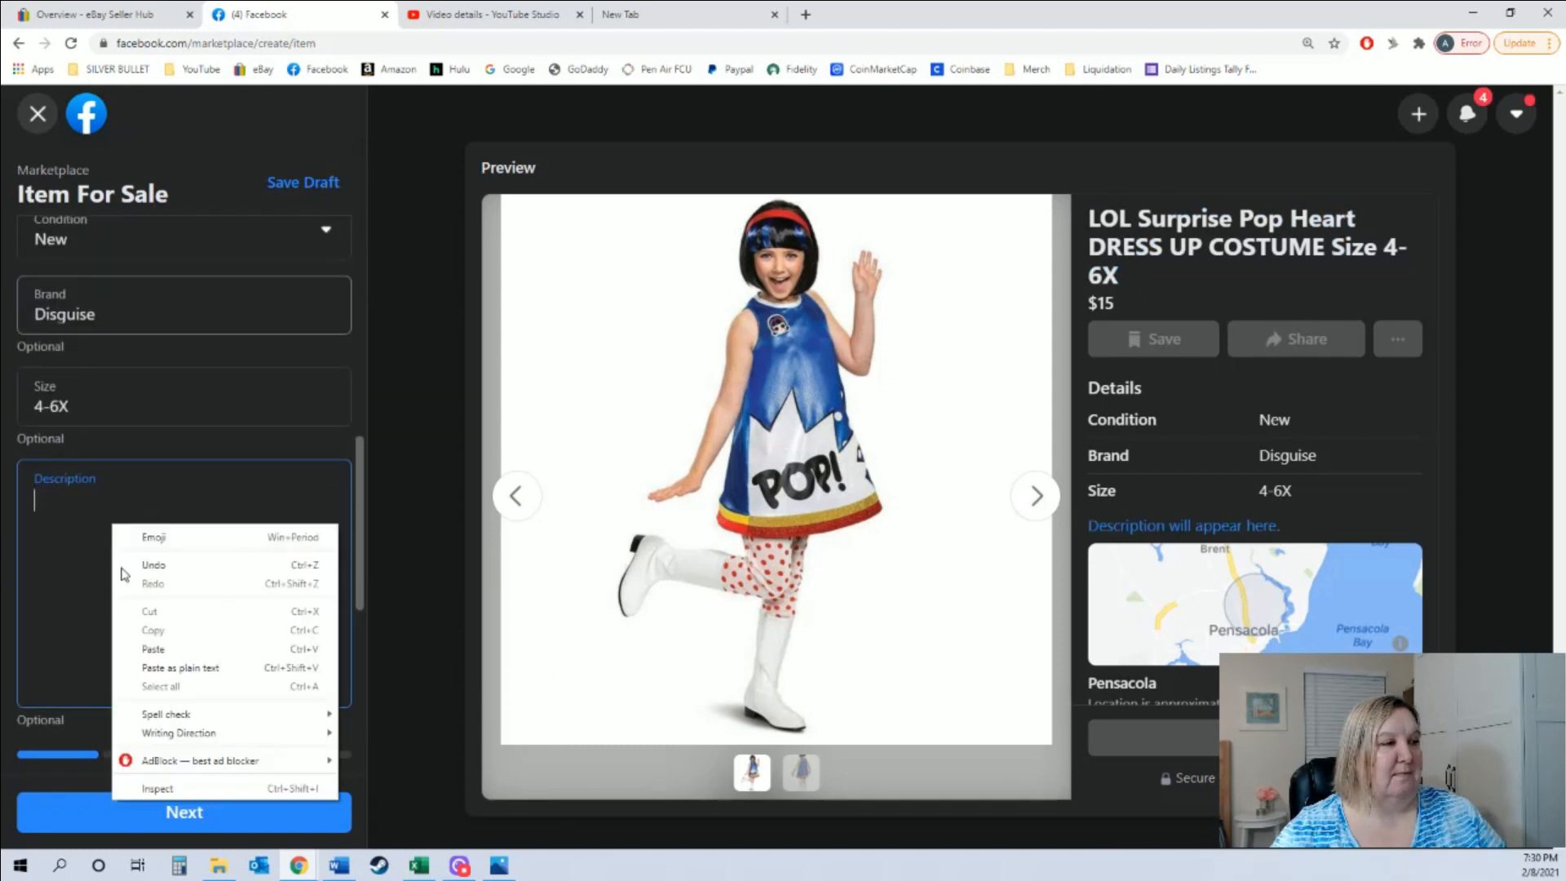
{"action": "left_click", "coordinate": [160, 652]}
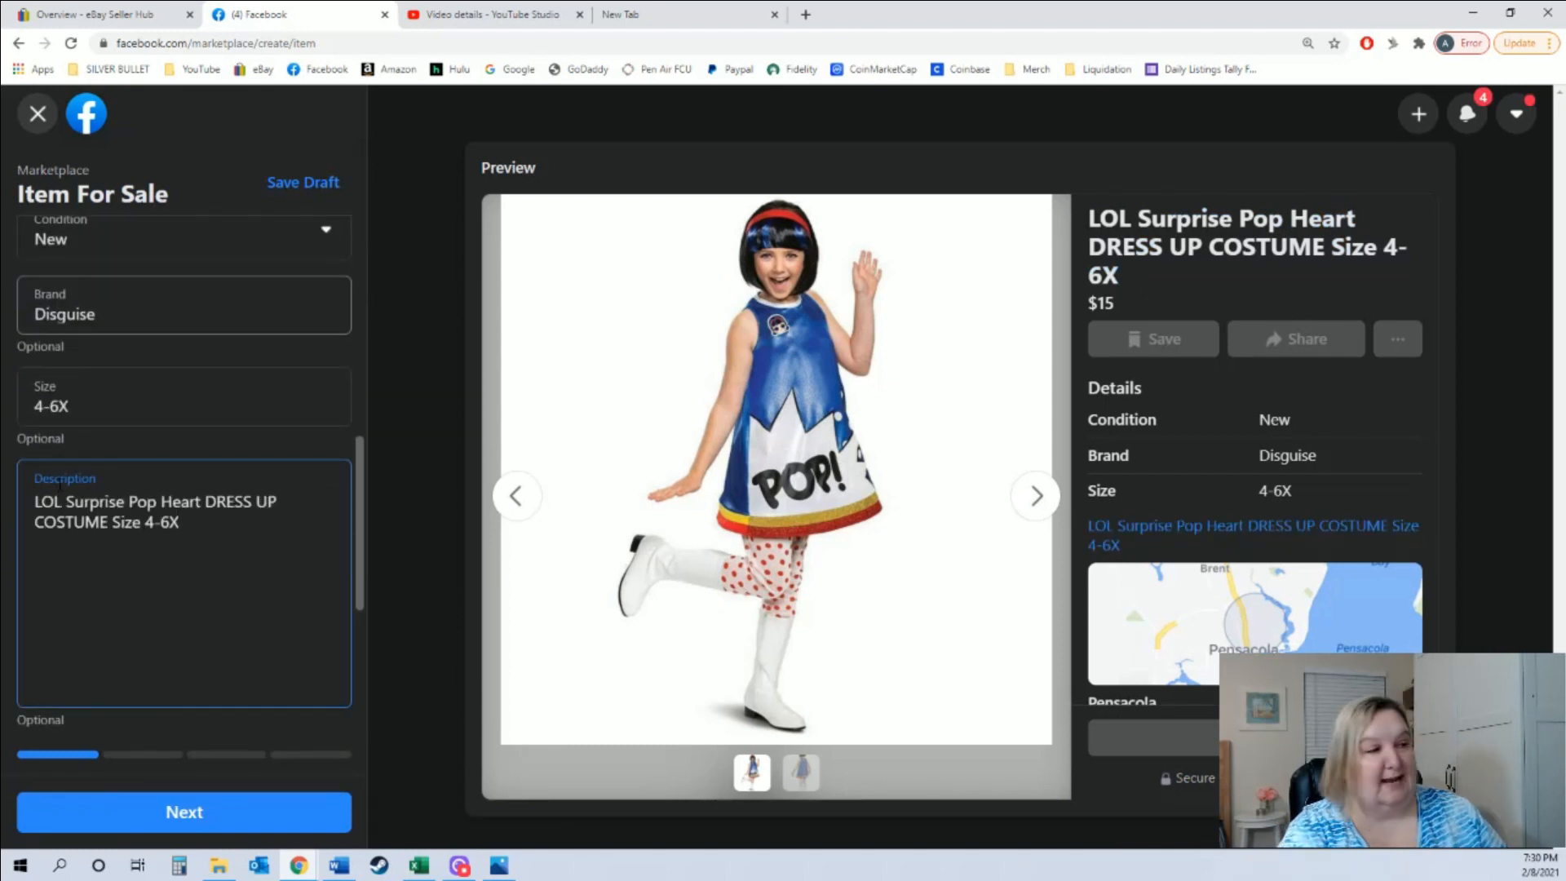
{"action": "type", "text": "Brand new in retail packaging!"}
- Add the product tags costume, halloween, dress up, lol surprise, pop heart, deluxe child and target
{"action": "key", "text": "Tab"}
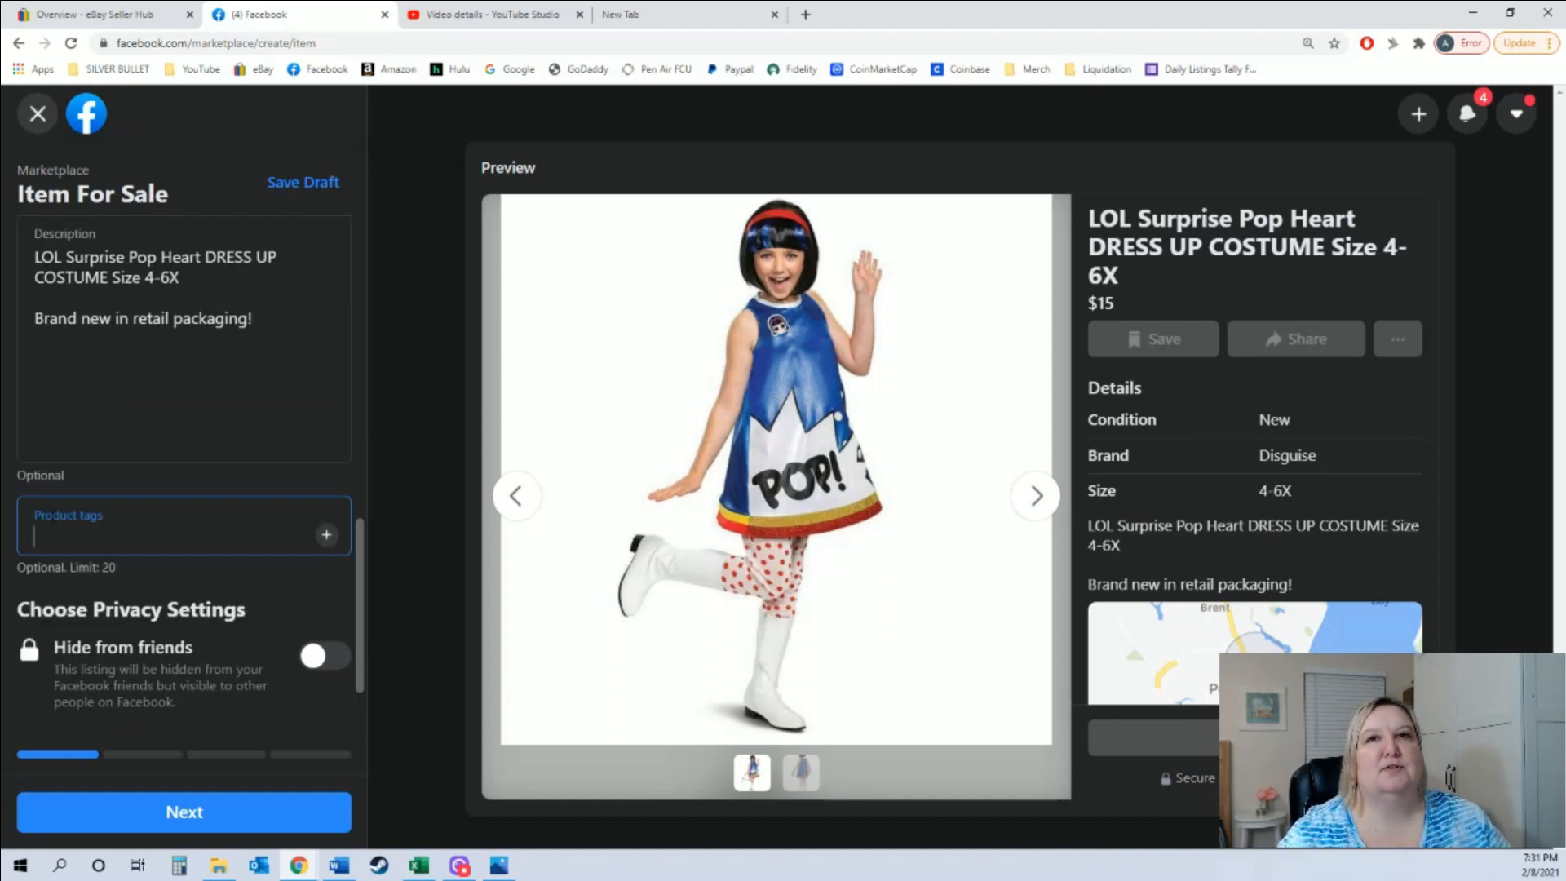
{"action": "type", "text": "costume"}
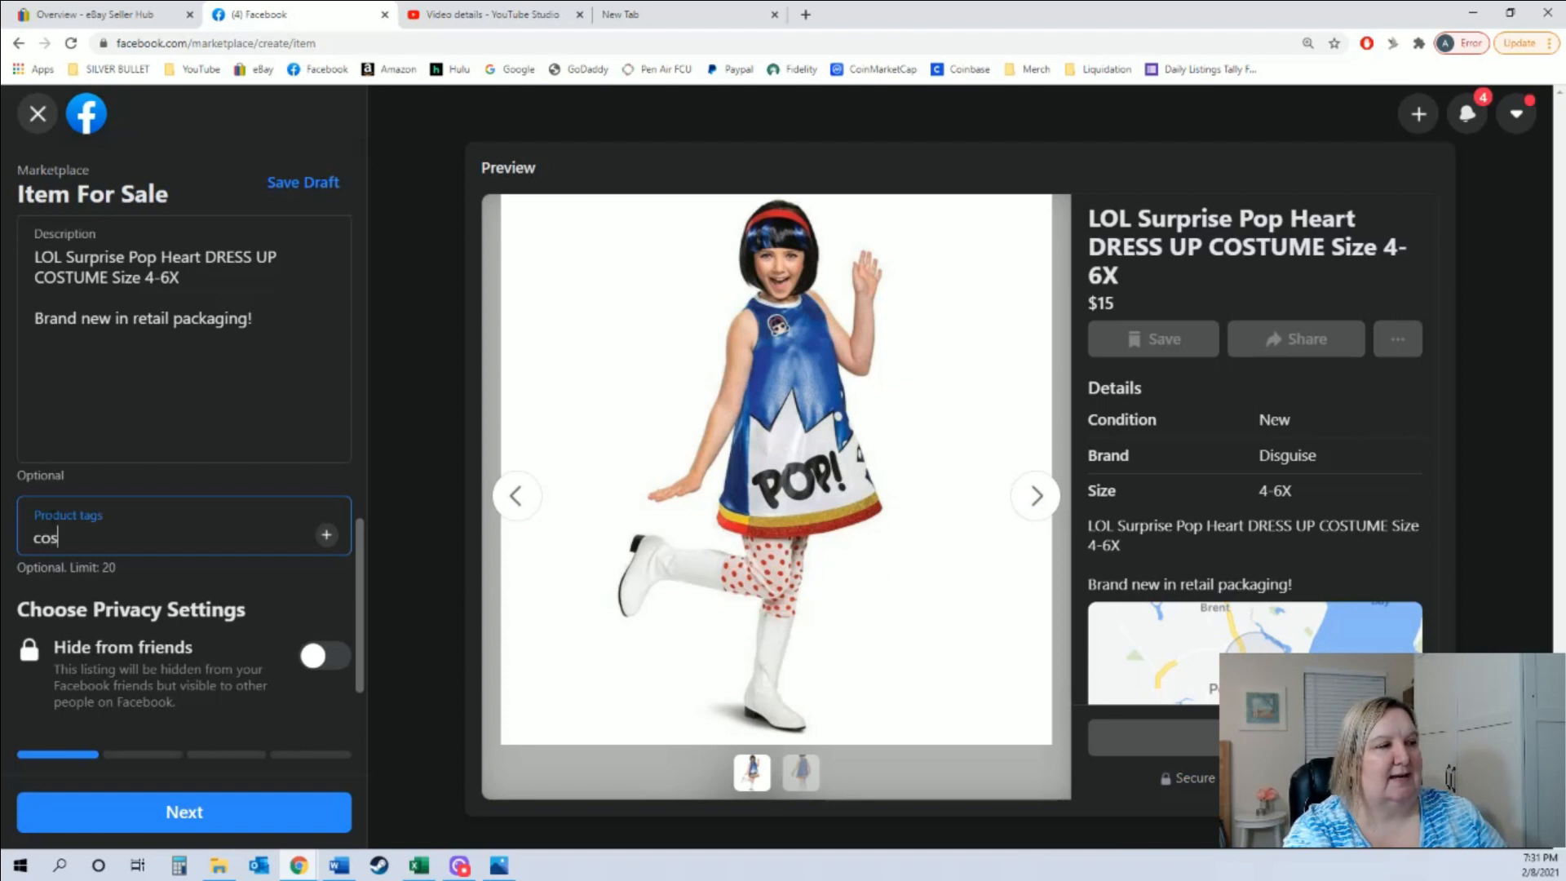
{"action": "key", "text": "Return"}
{"action": "type", "text": "hoall"}
{"action": "key", "text": "BackSpace"}
{"action": "key", "text": "BackSpace"}
{"action": "key", "text": "BackSpace"}
{"action": "key", "text": "BackSpace"}
{"action": "type", "text": "alloween"}
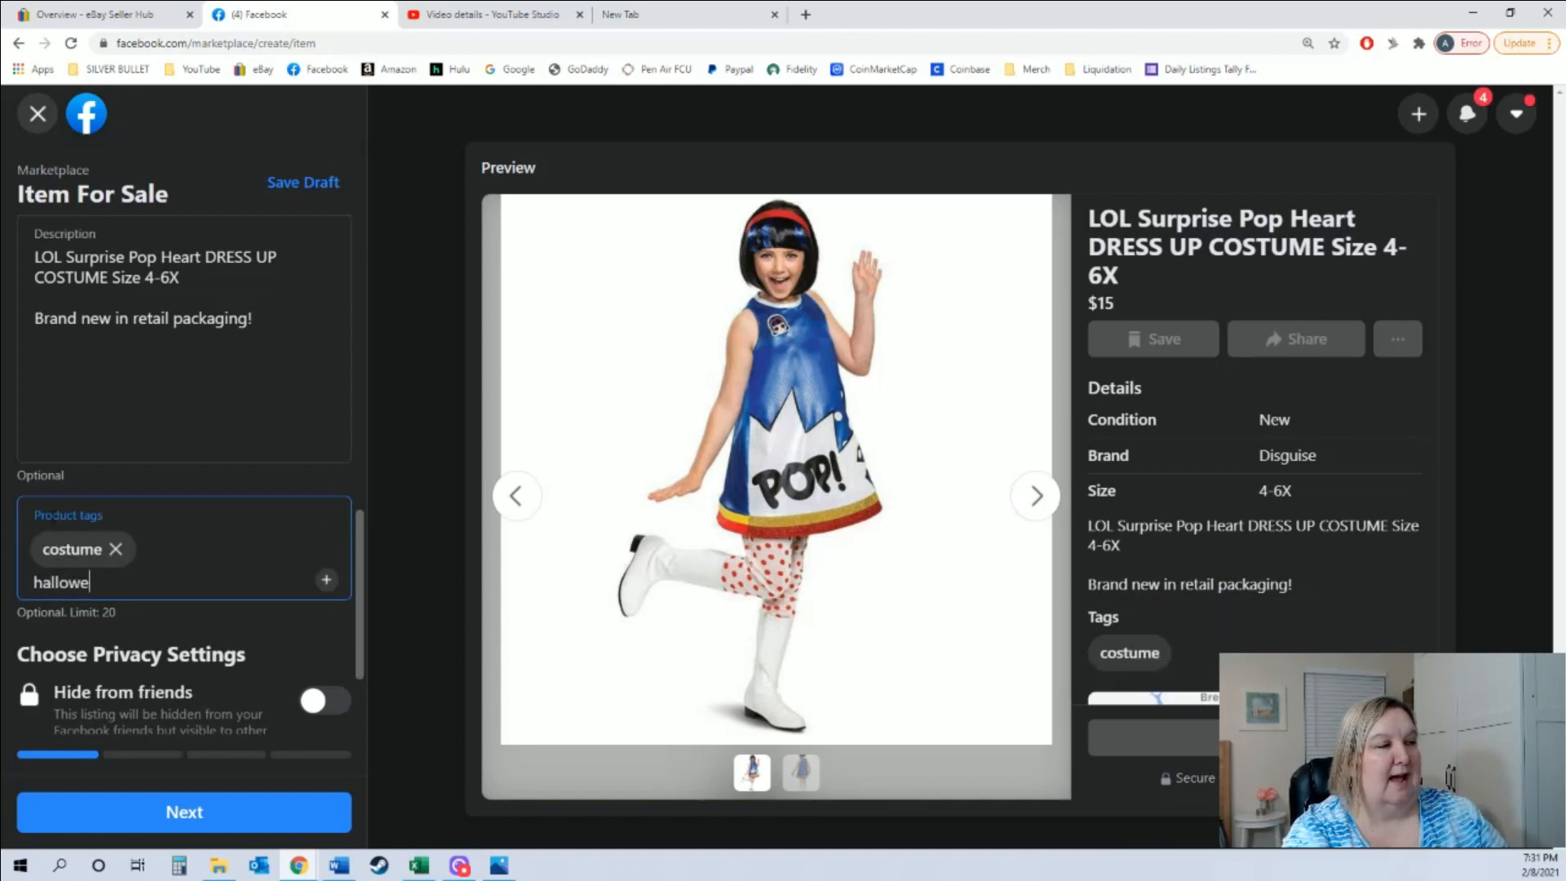
{"action": "key", "text": "Return"}
{"action": "type", "text": "dress up"}
{"action": "key", "text": "Return"}
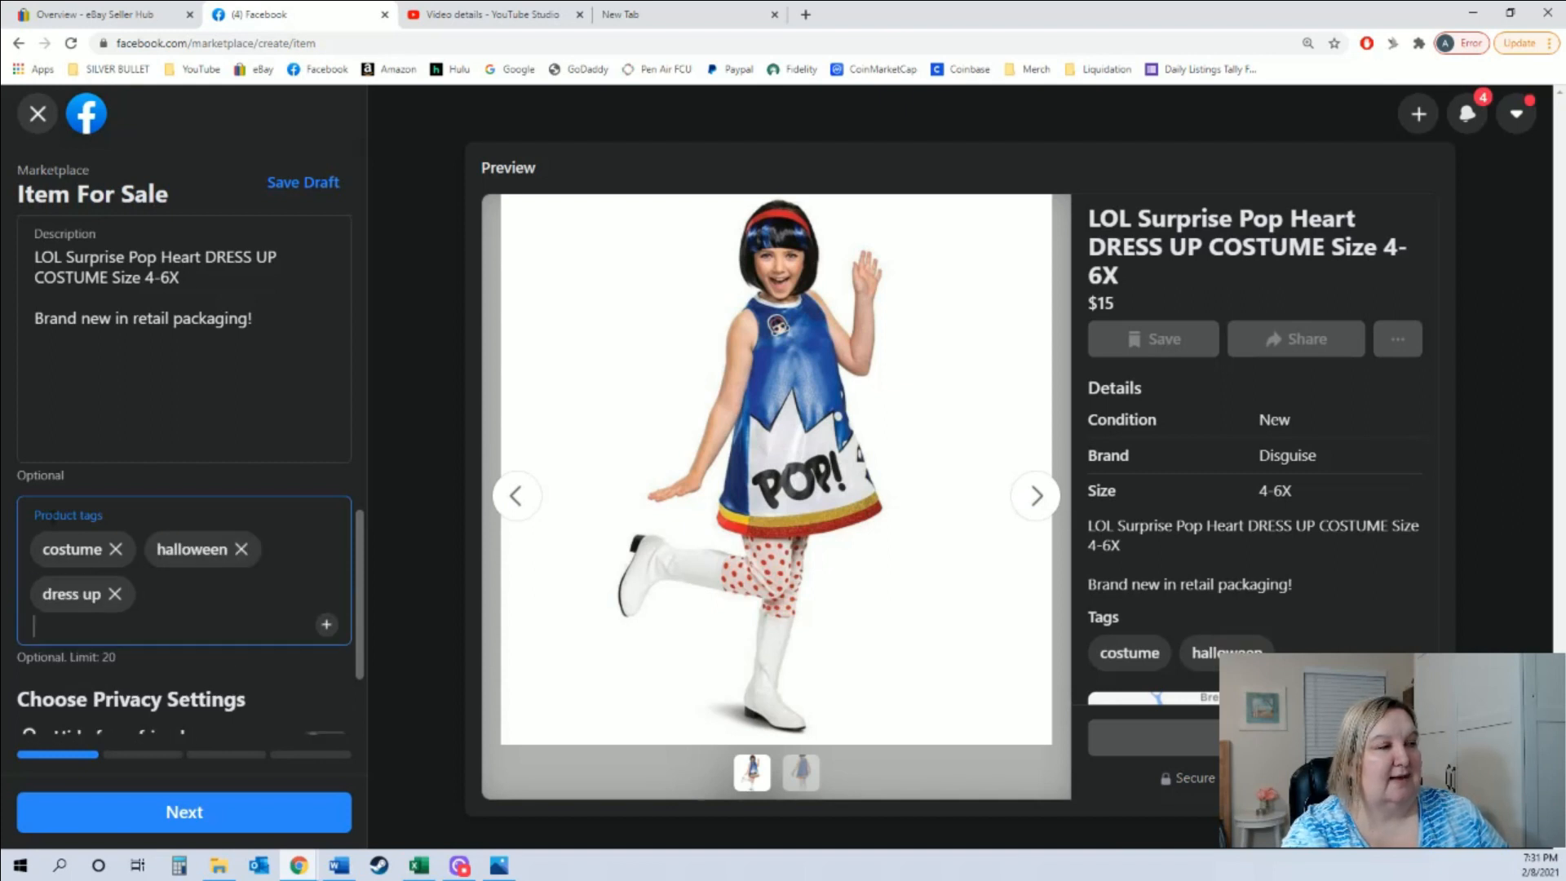
{"action": "type", "text": "lol surprise"}
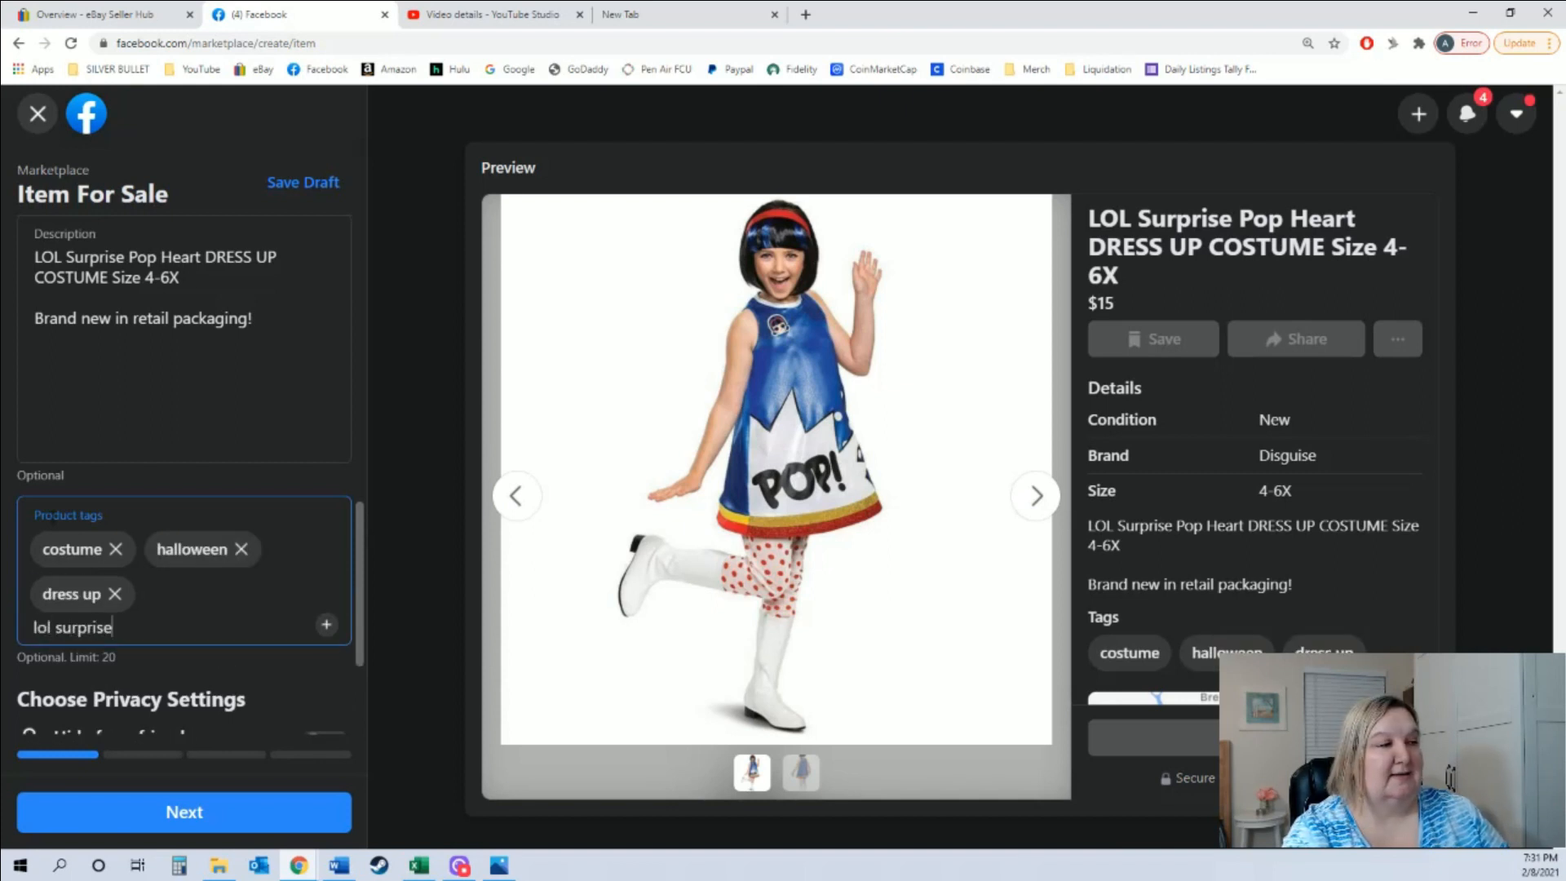
{"action": "key", "text": "Return"}
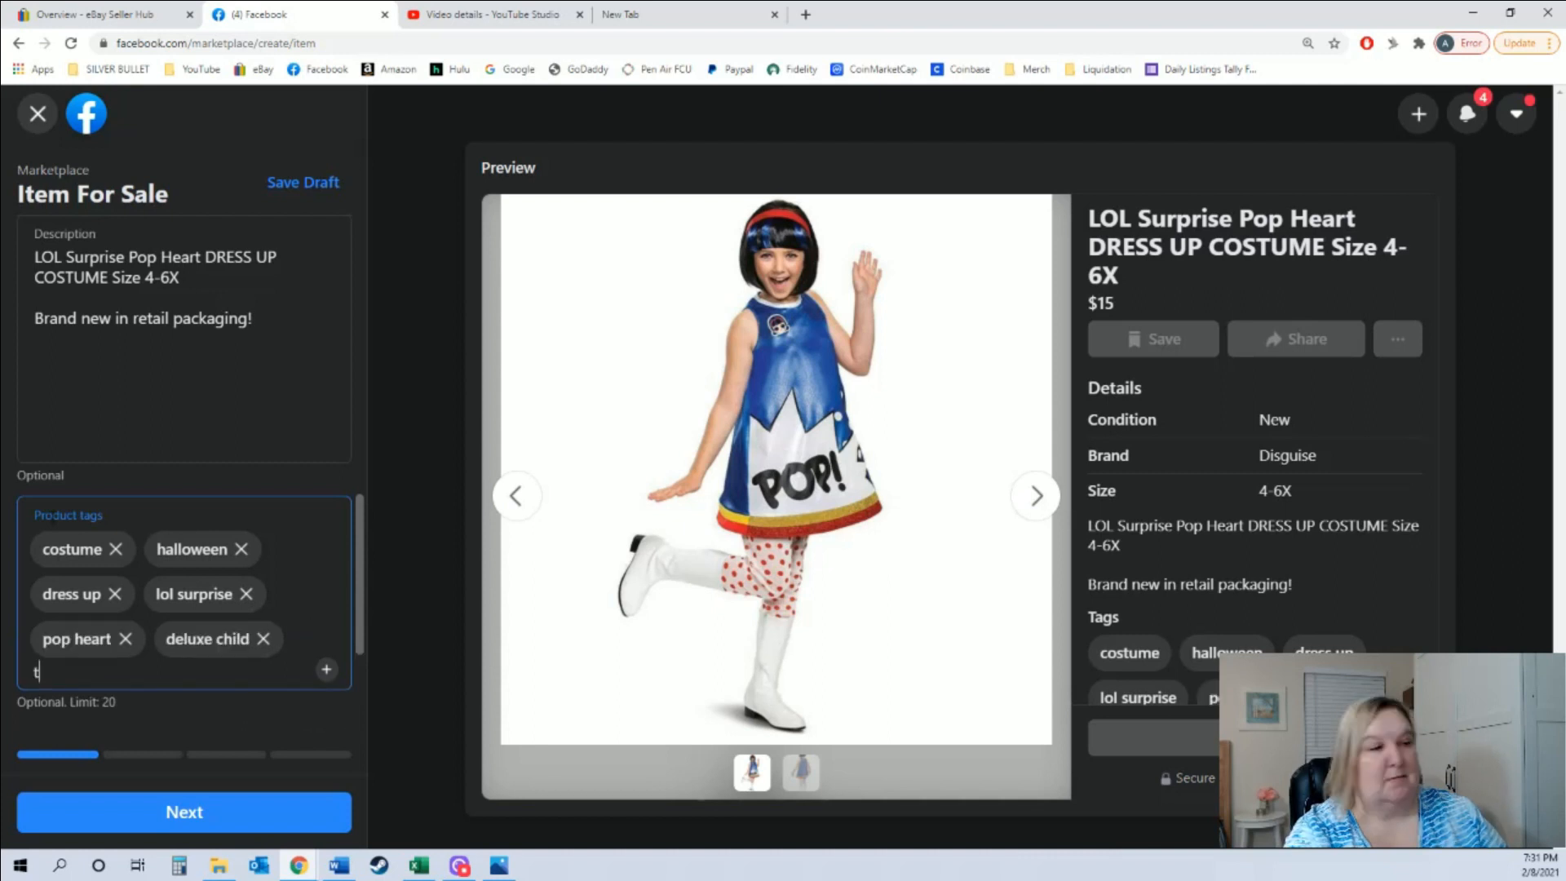
{"action": "type", "text": "target"}
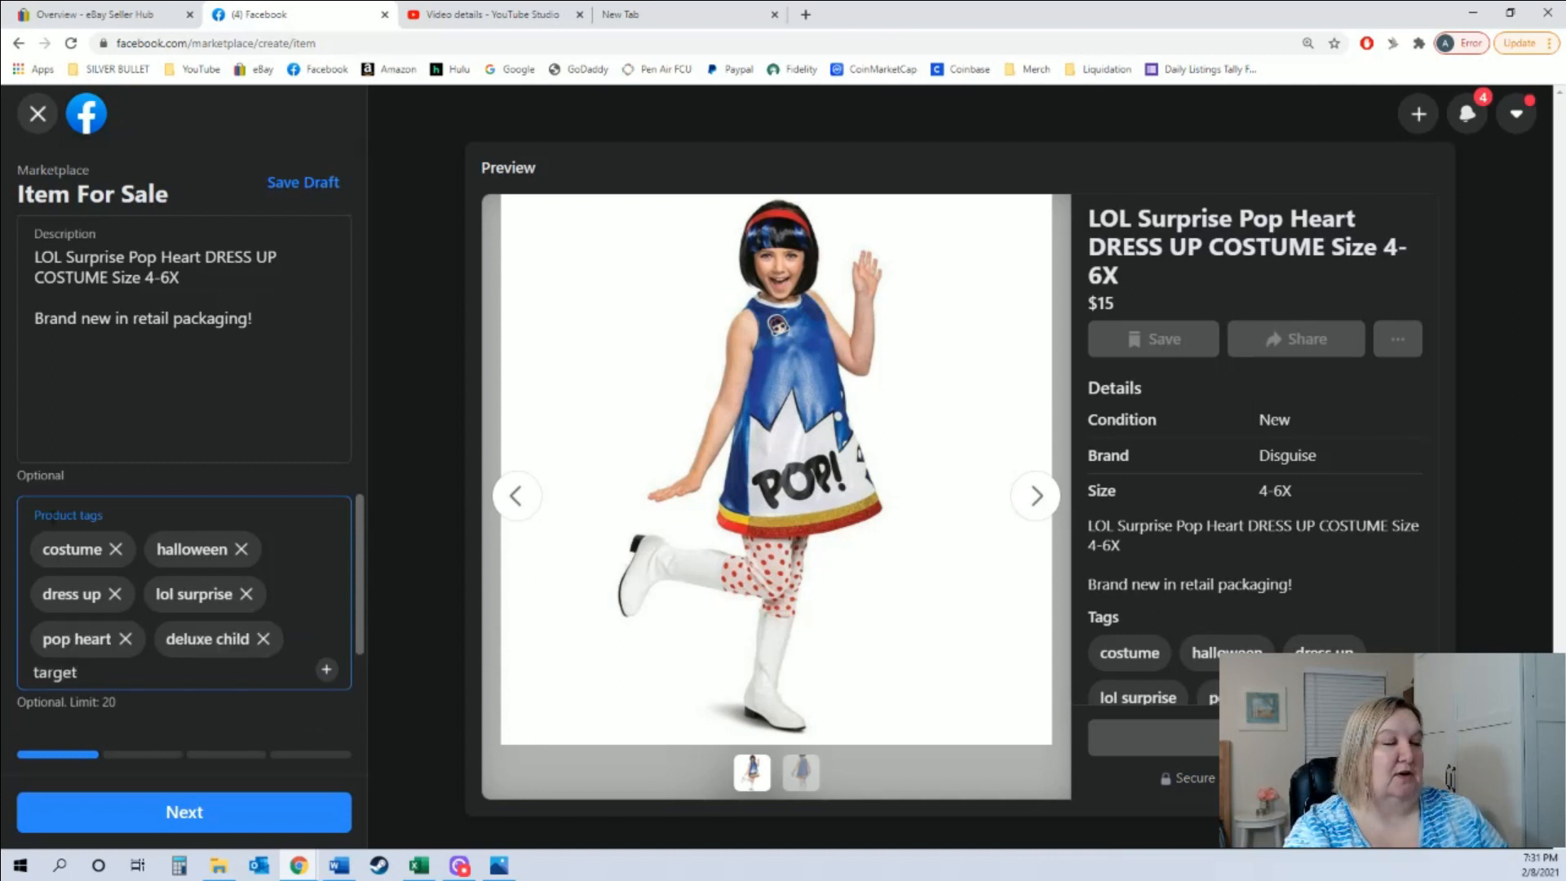
{"action": "key", "text": "Return"}
- Switch the Hide from friends privacy setting on and back off
{"action": "scroll", "coordinate": [62, 518], "scroll_direction": "down", "scroll_amount": 4}
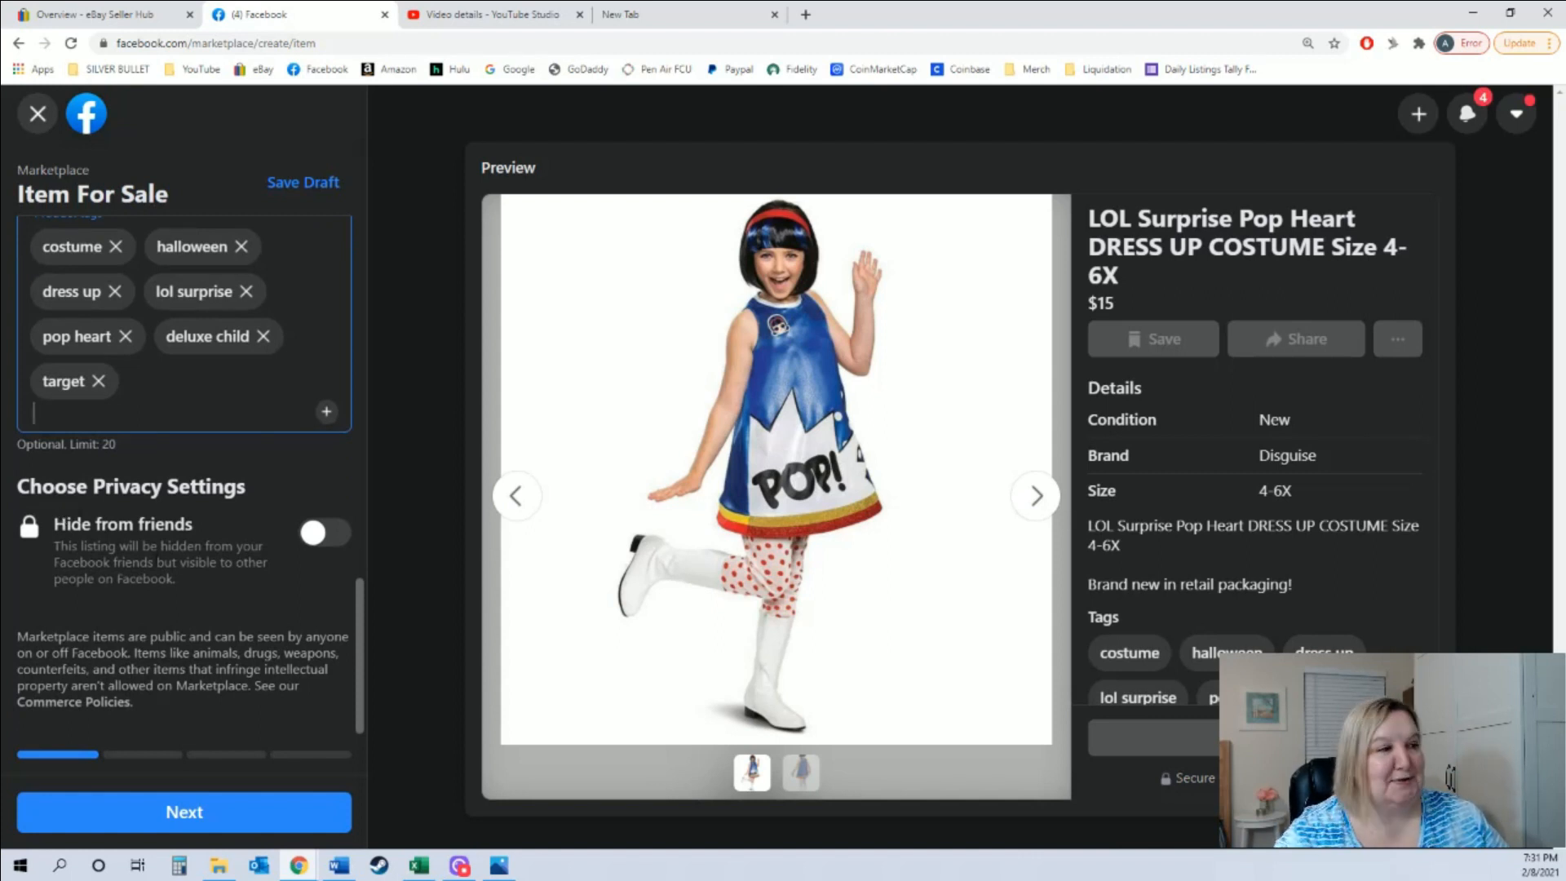
{"action": "left_click", "coordinate": [319, 538]}
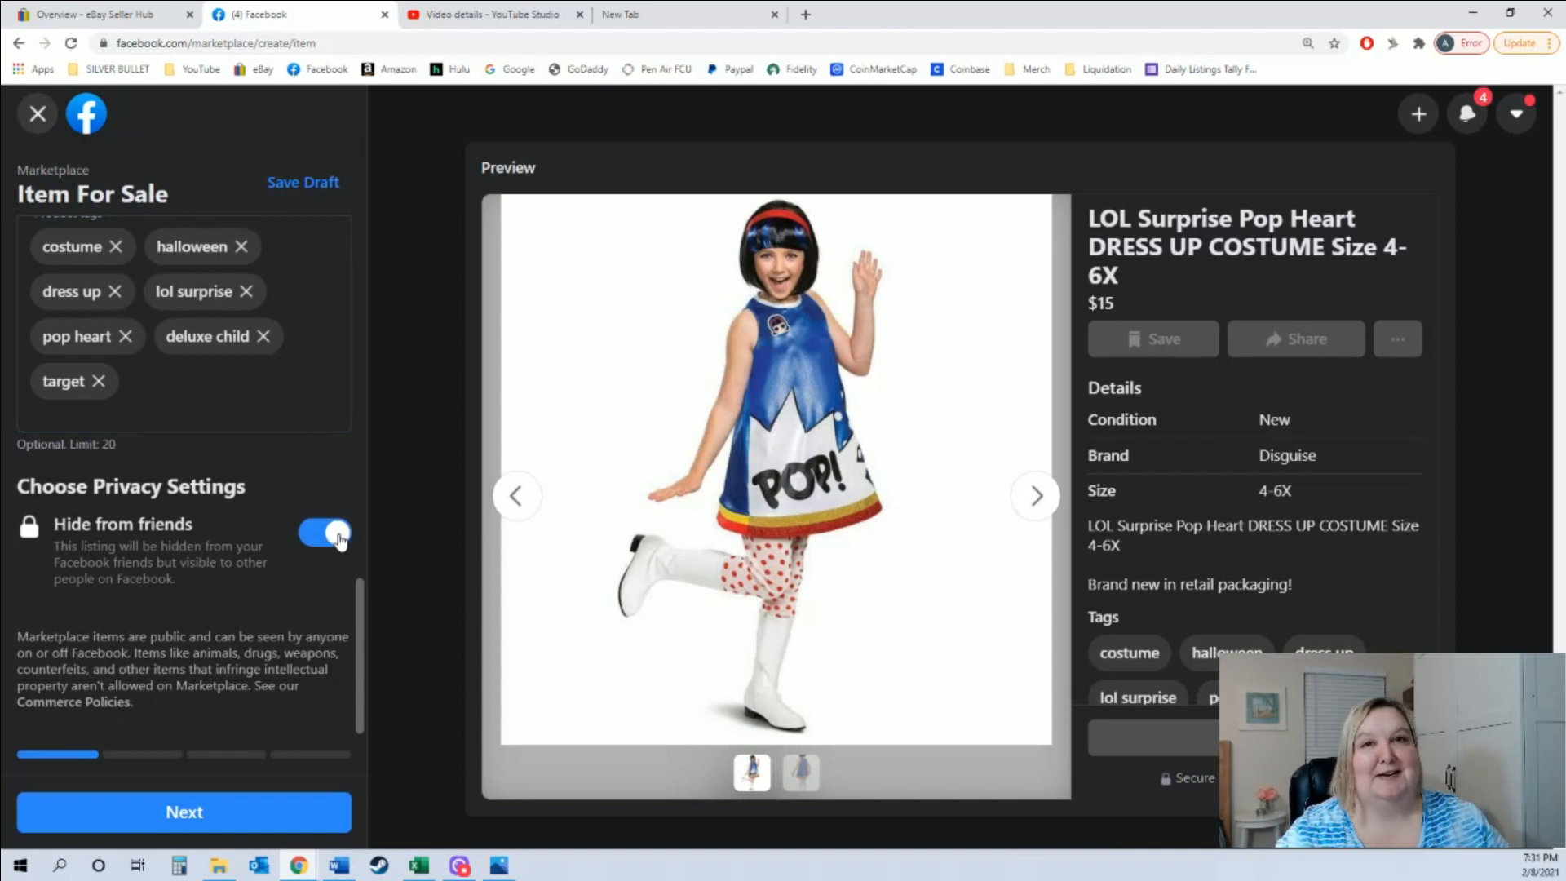
{"action": "left_click", "coordinate": [339, 537]}
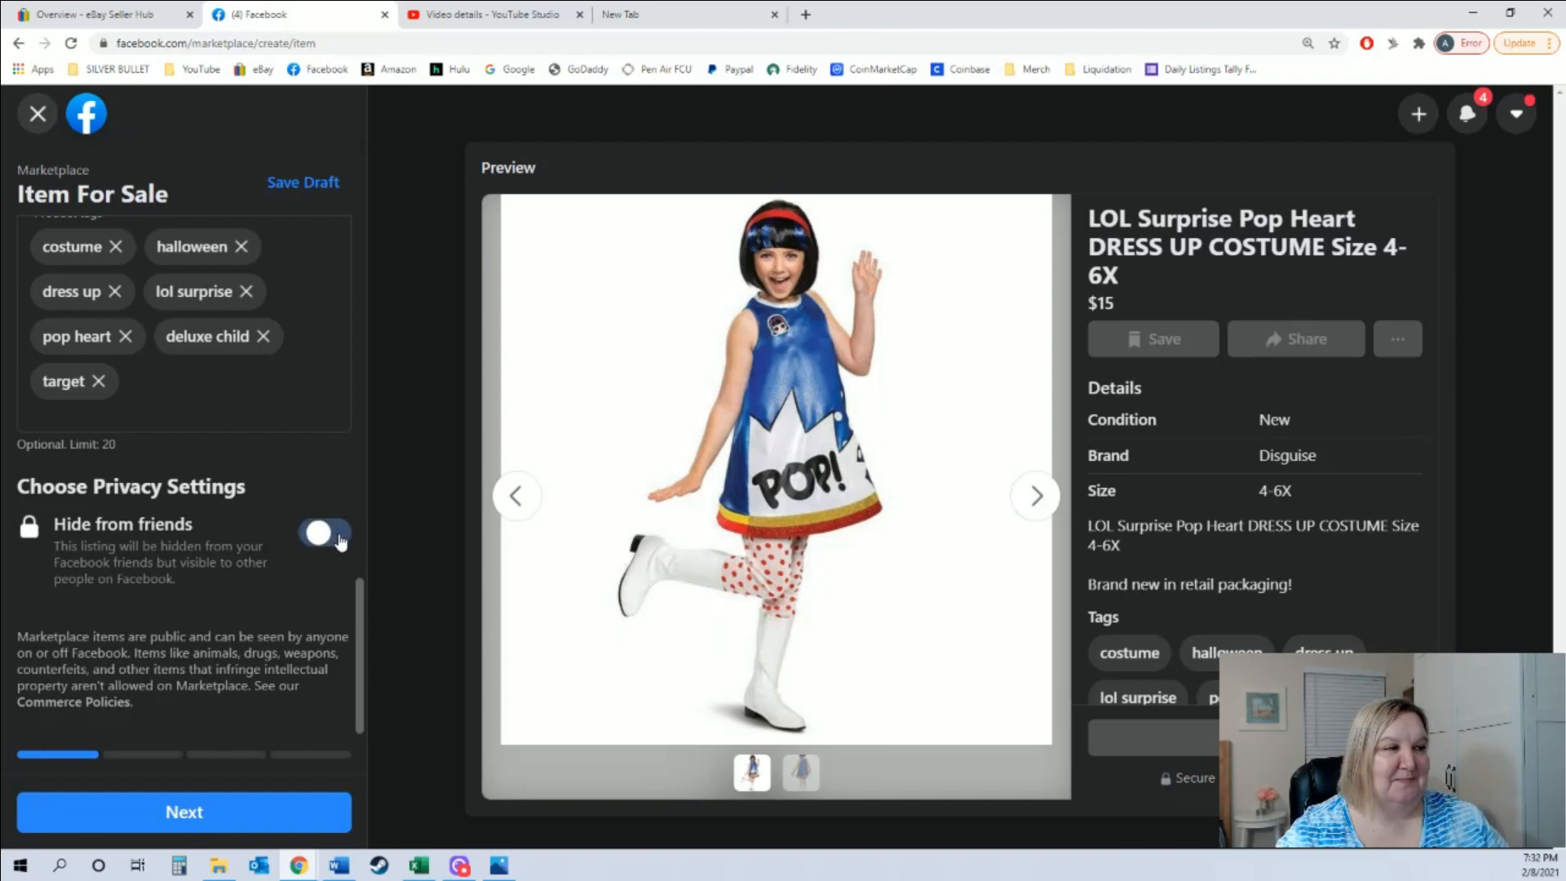
- Continue to the delivery details and choose Shipping & local pickup as the delivery method
{"action": "left_click", "coordinate": [203, 809]}
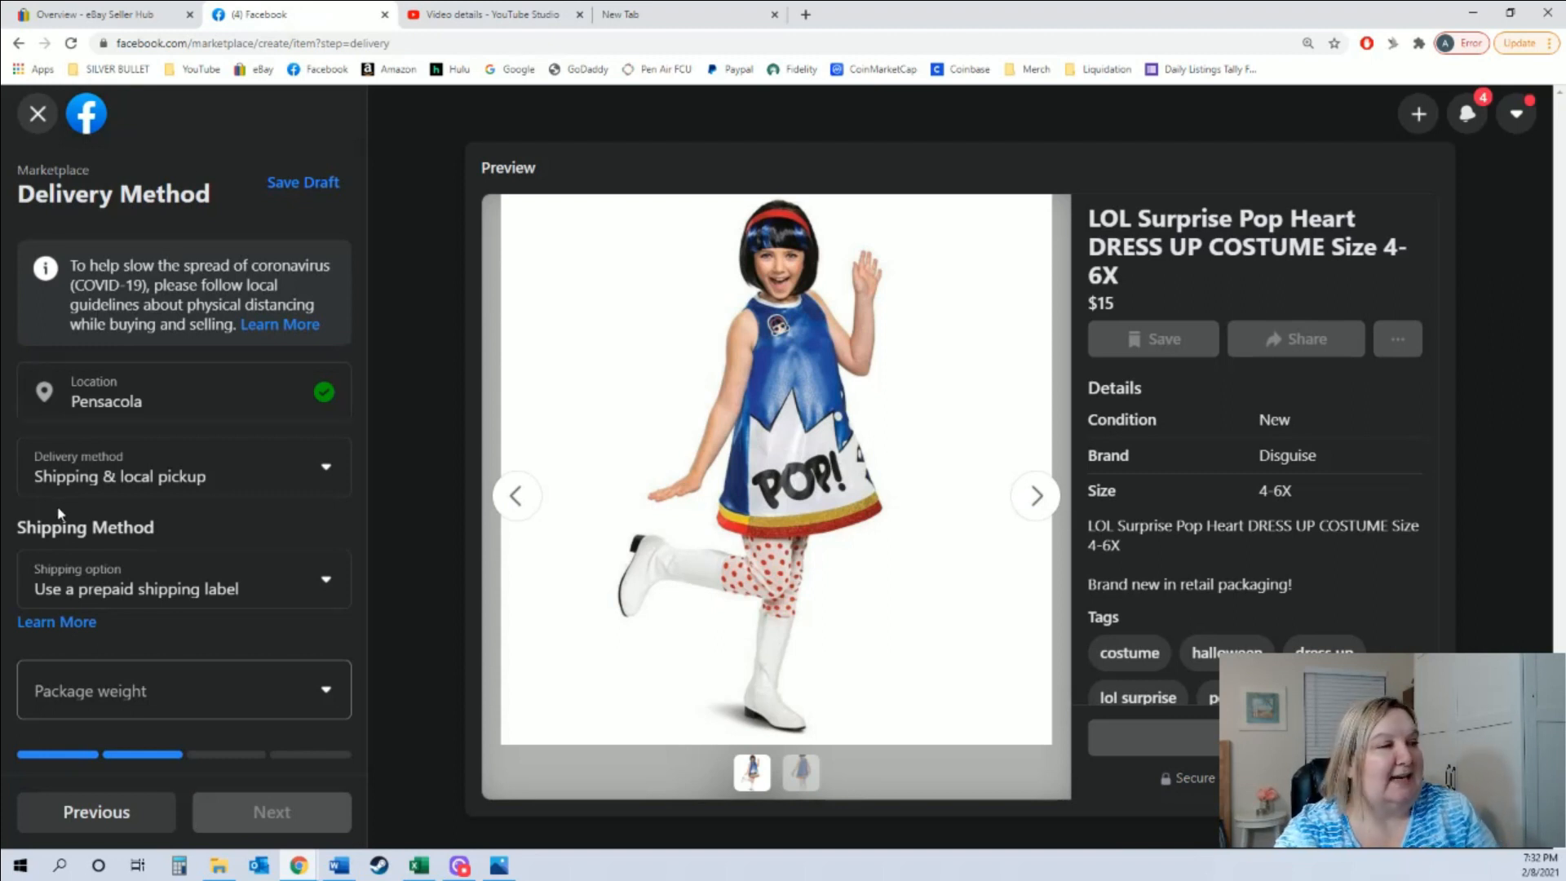
{"action": "left_click", "coordinate": [113, 484]}
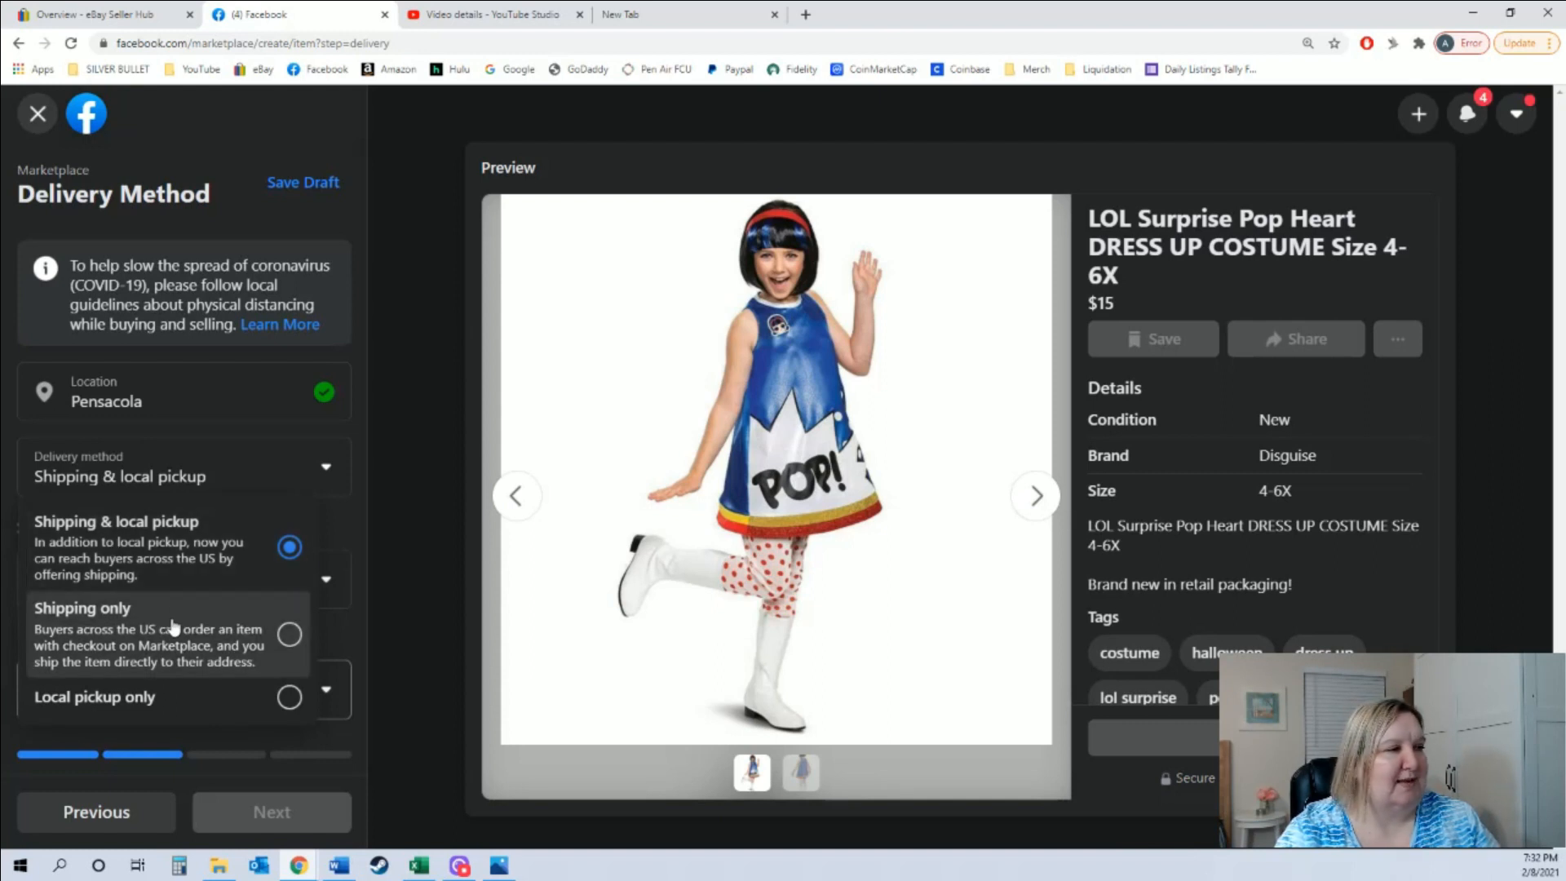
{"action": "left_click", "coordinate": [285, 571]}
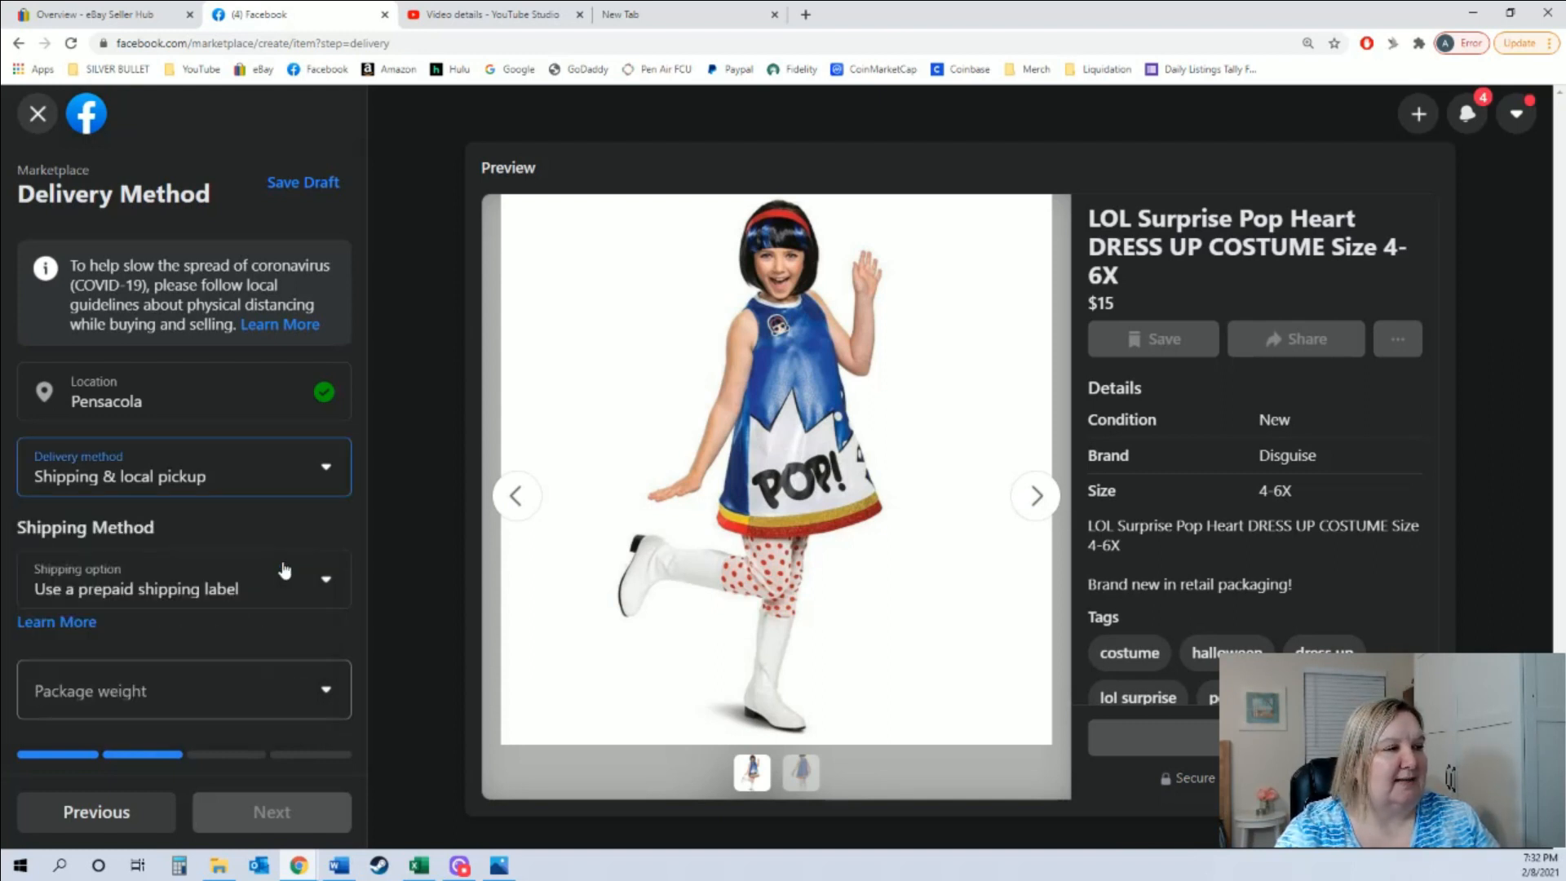
- Review the shipping label choices and set the shipping option to use your own shipping label
{"action": "left_click", "coordinate": [181, 587]}
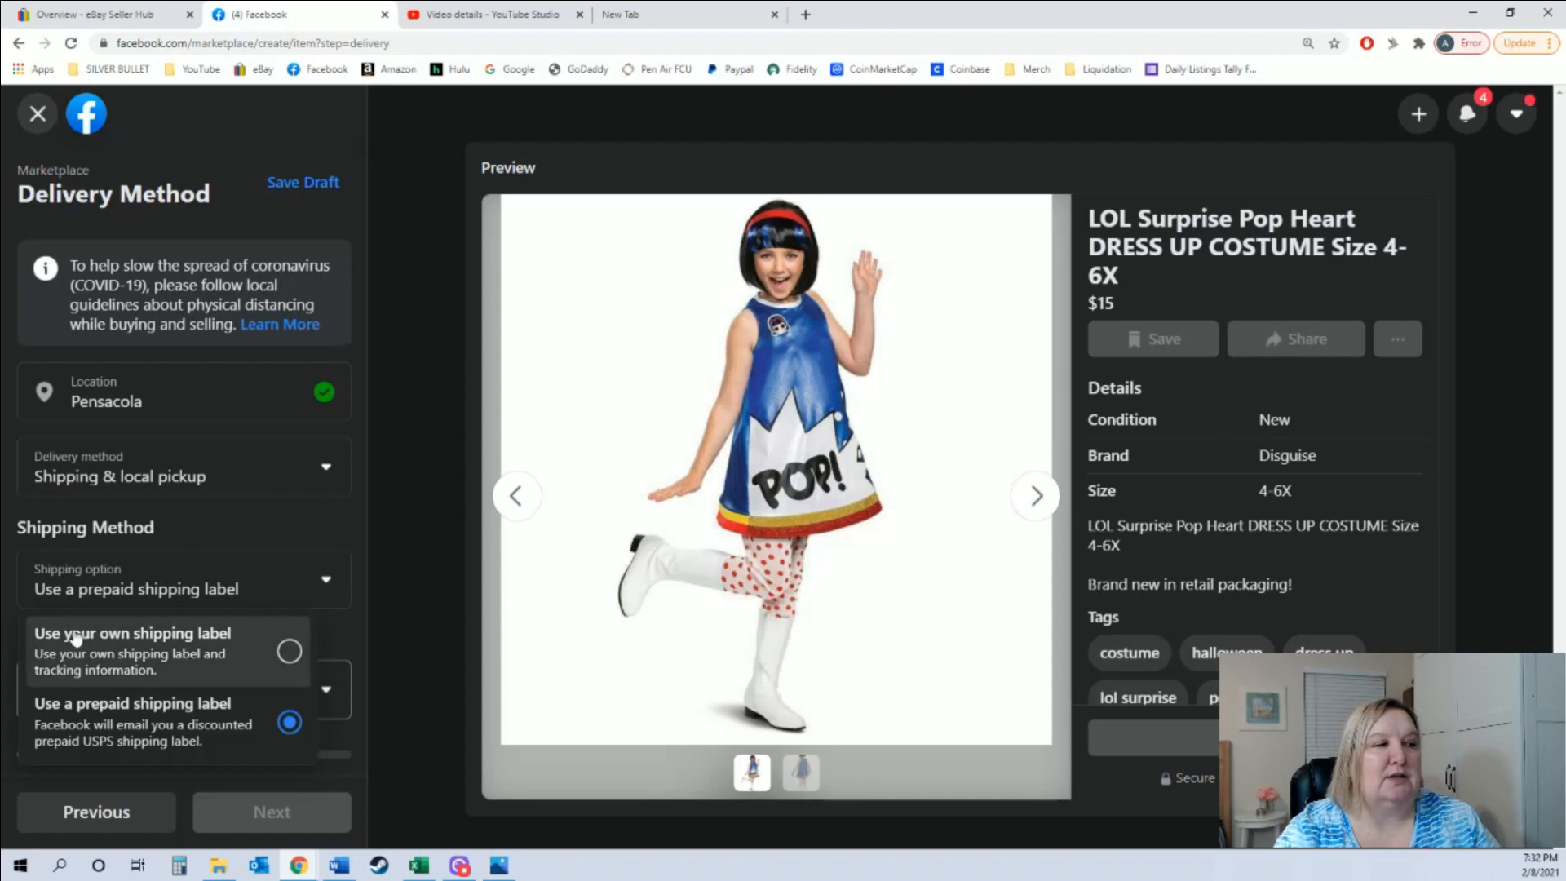
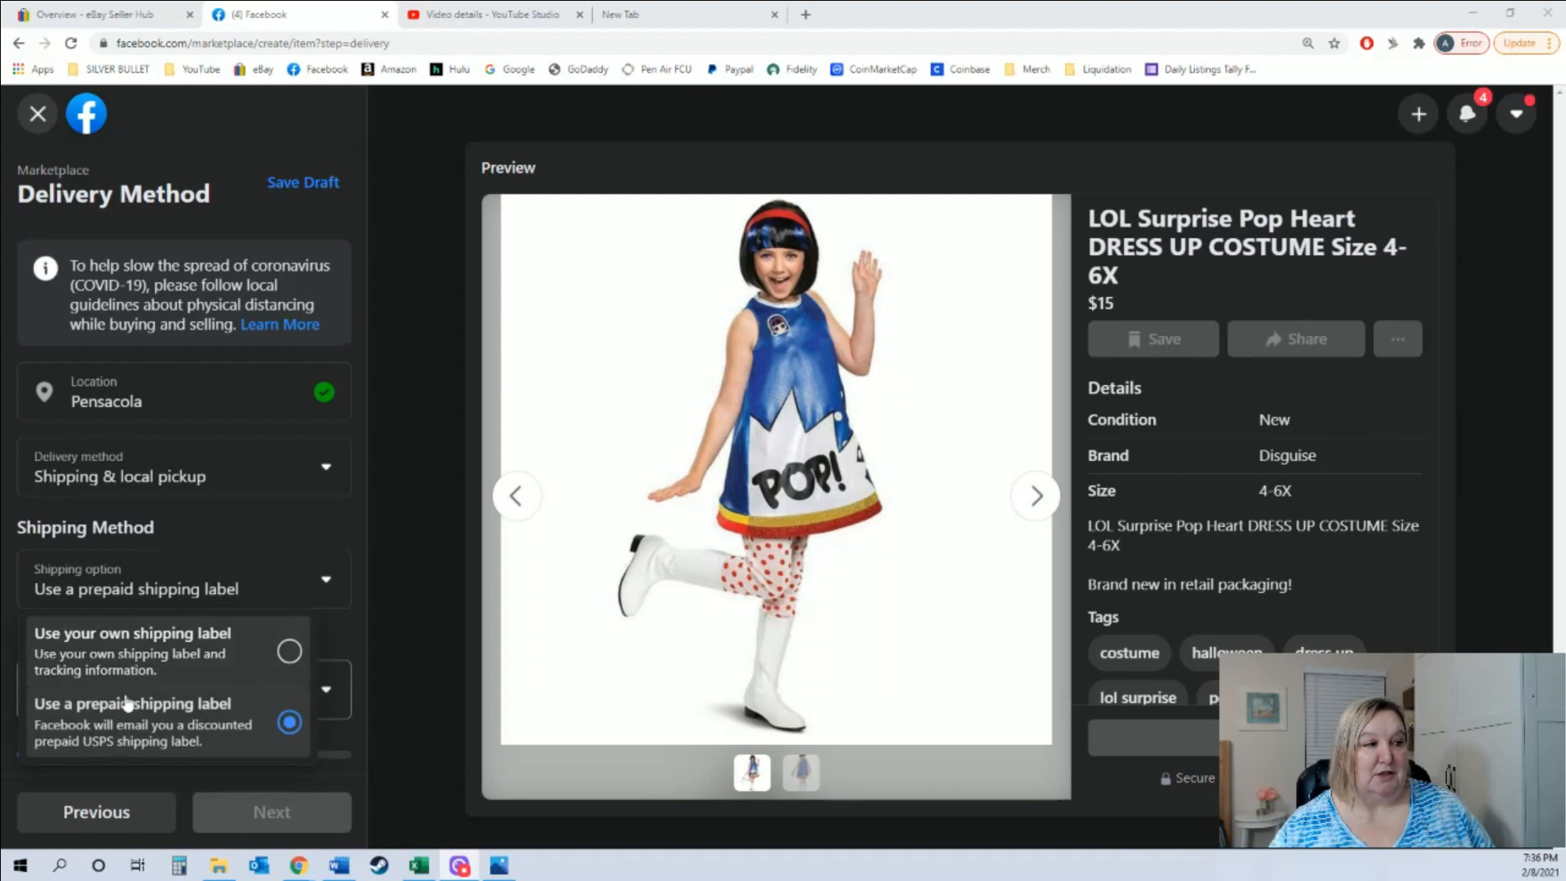
{"action": "left_click", "coordinate": [286, 722]}
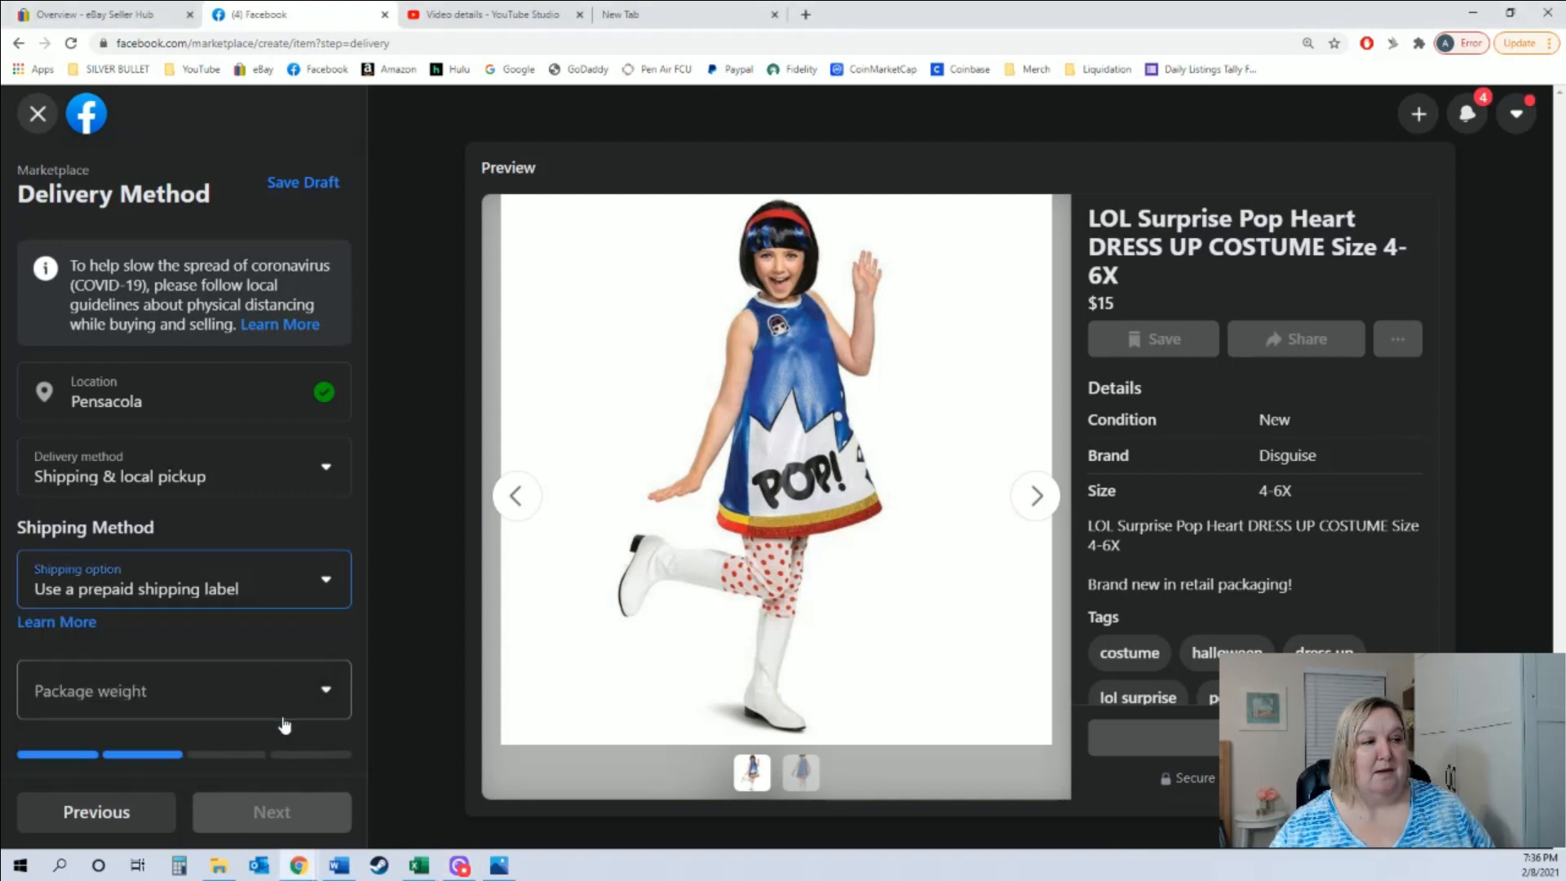
{"action": "left_click", "coordinate": [235, 600]}
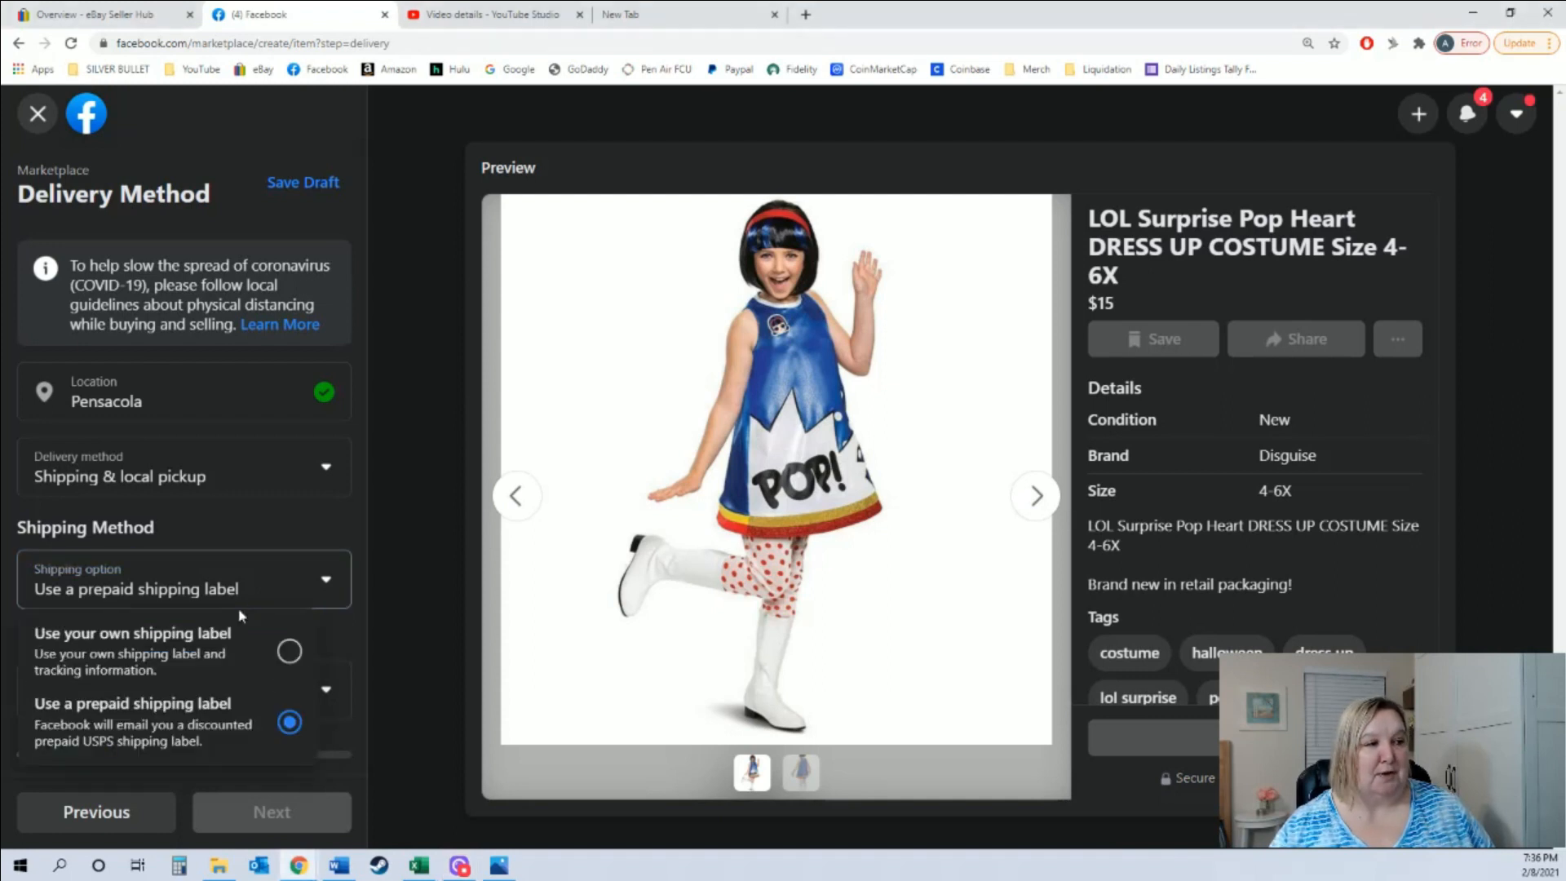
{"action": "left_click", "coordinate": [287, 651]}
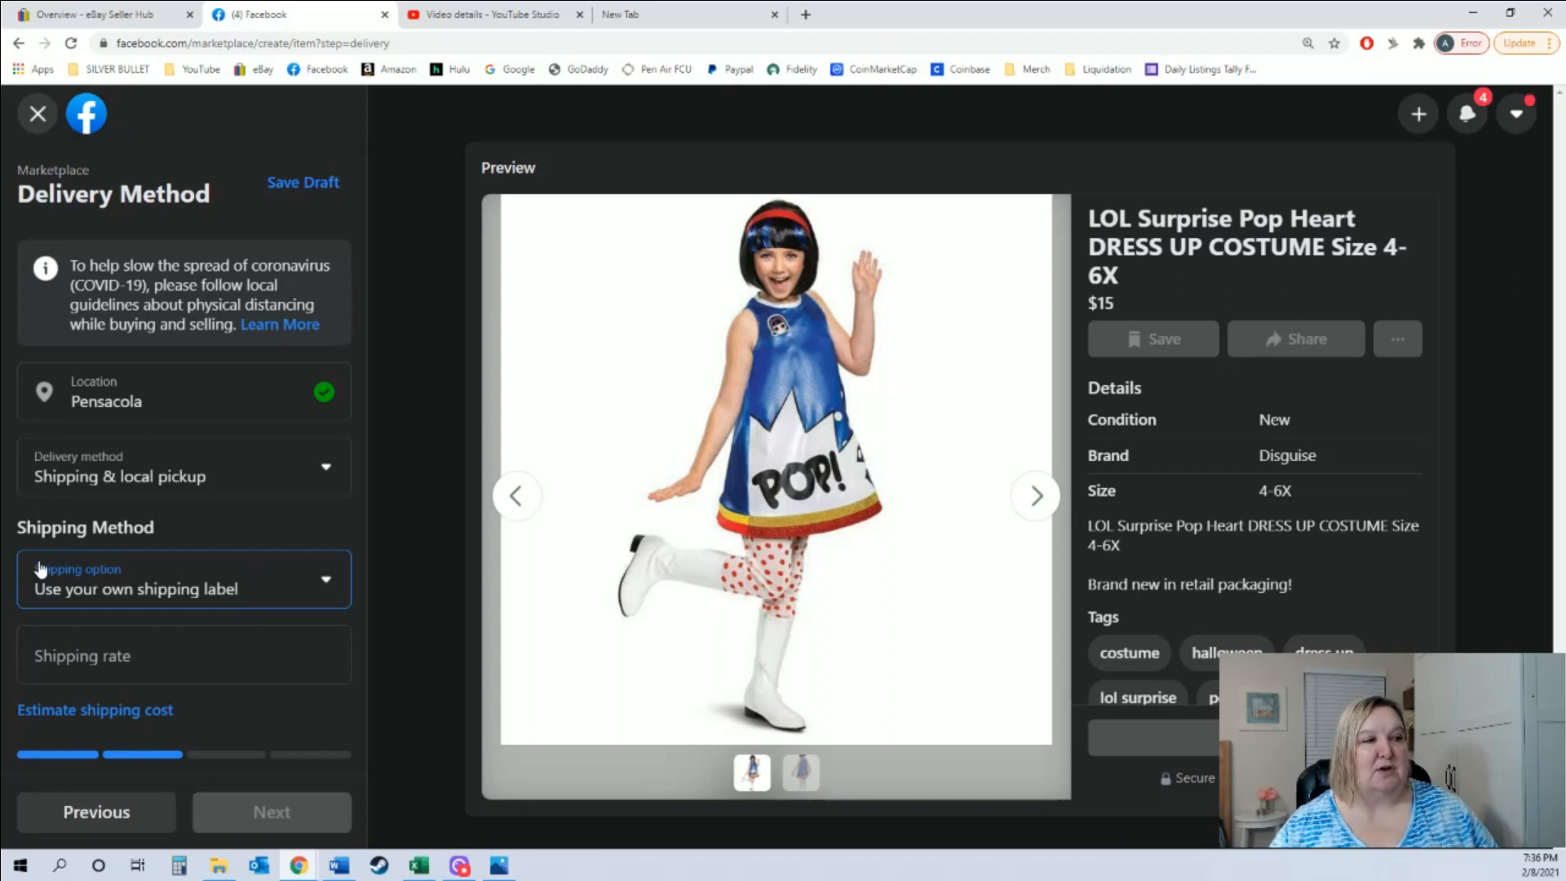
- Set the shipping rate for the own-label option to $9 and view the estimated payment
{"action": "left_click", "coordinate": [128, 662]}
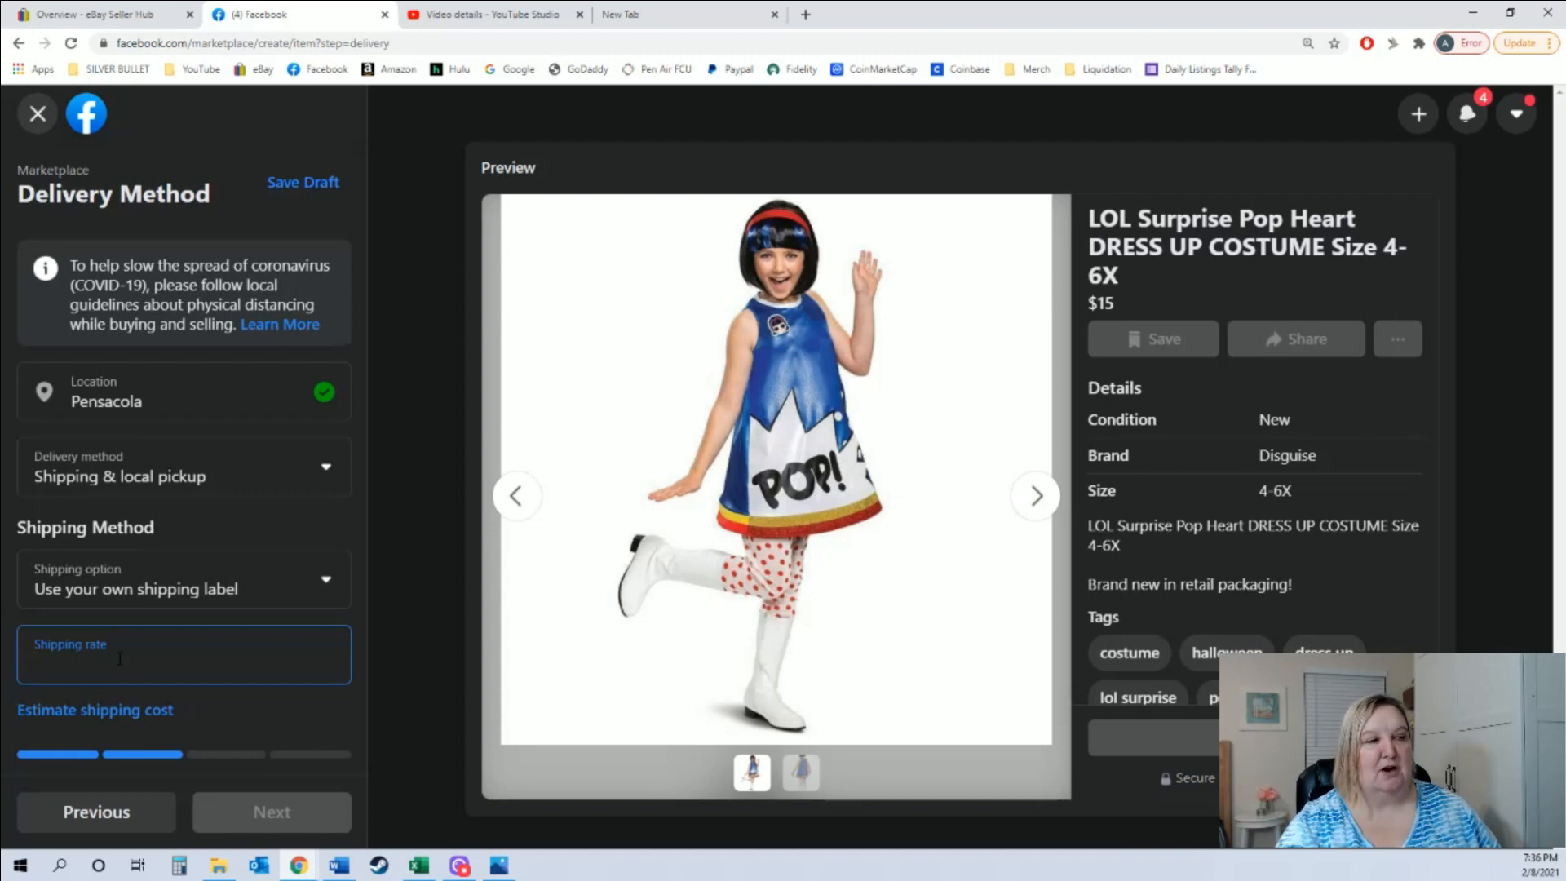
{"action": "type", "text": "9"}
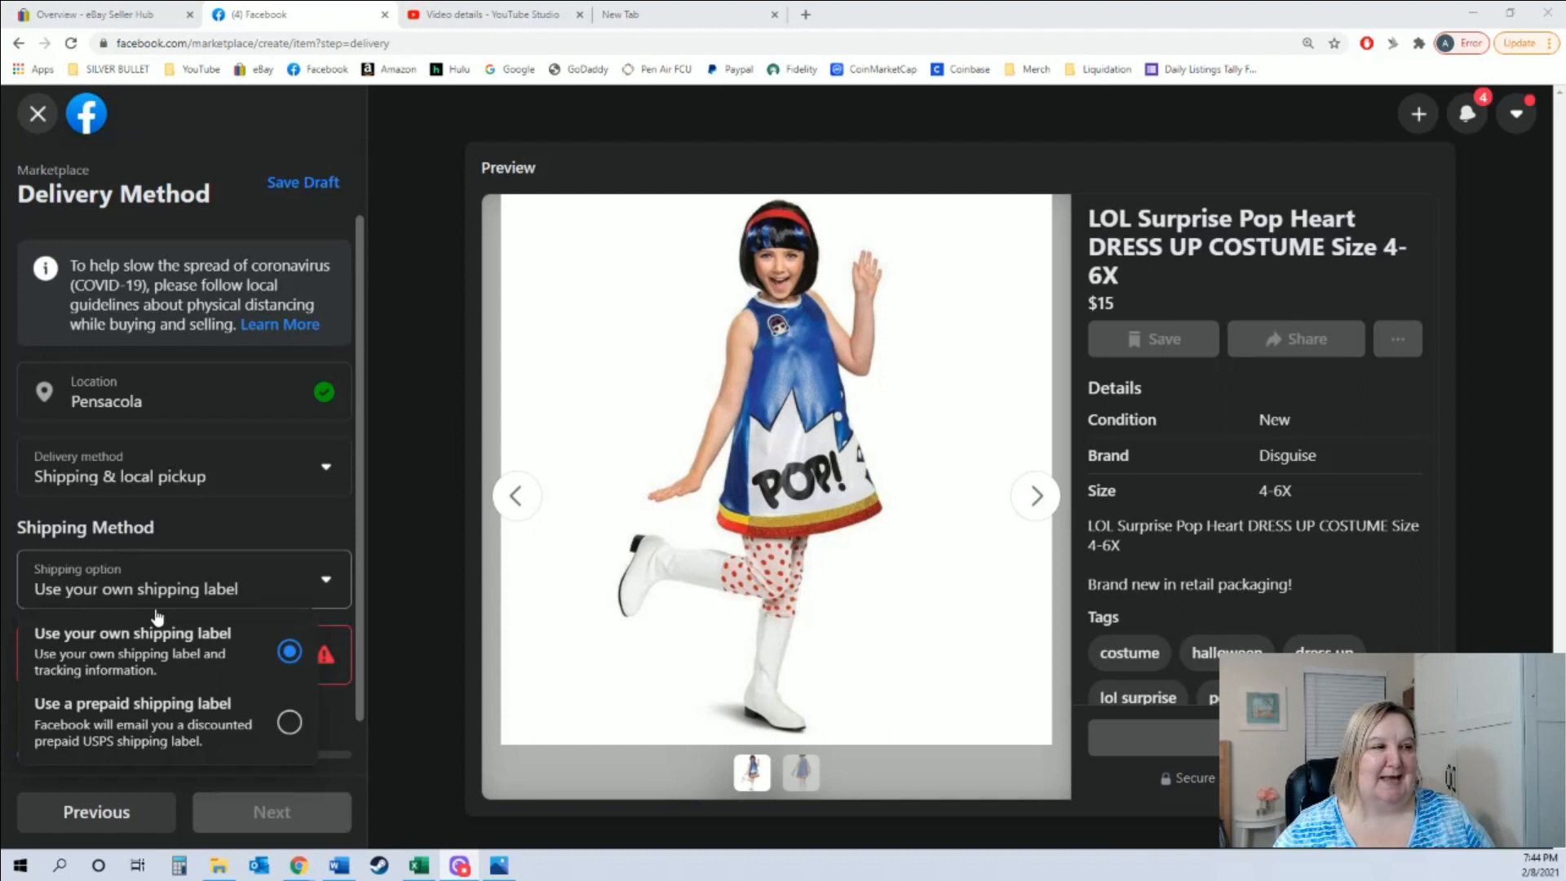
{"action": "left_click", "coordinate": [170, 661]}
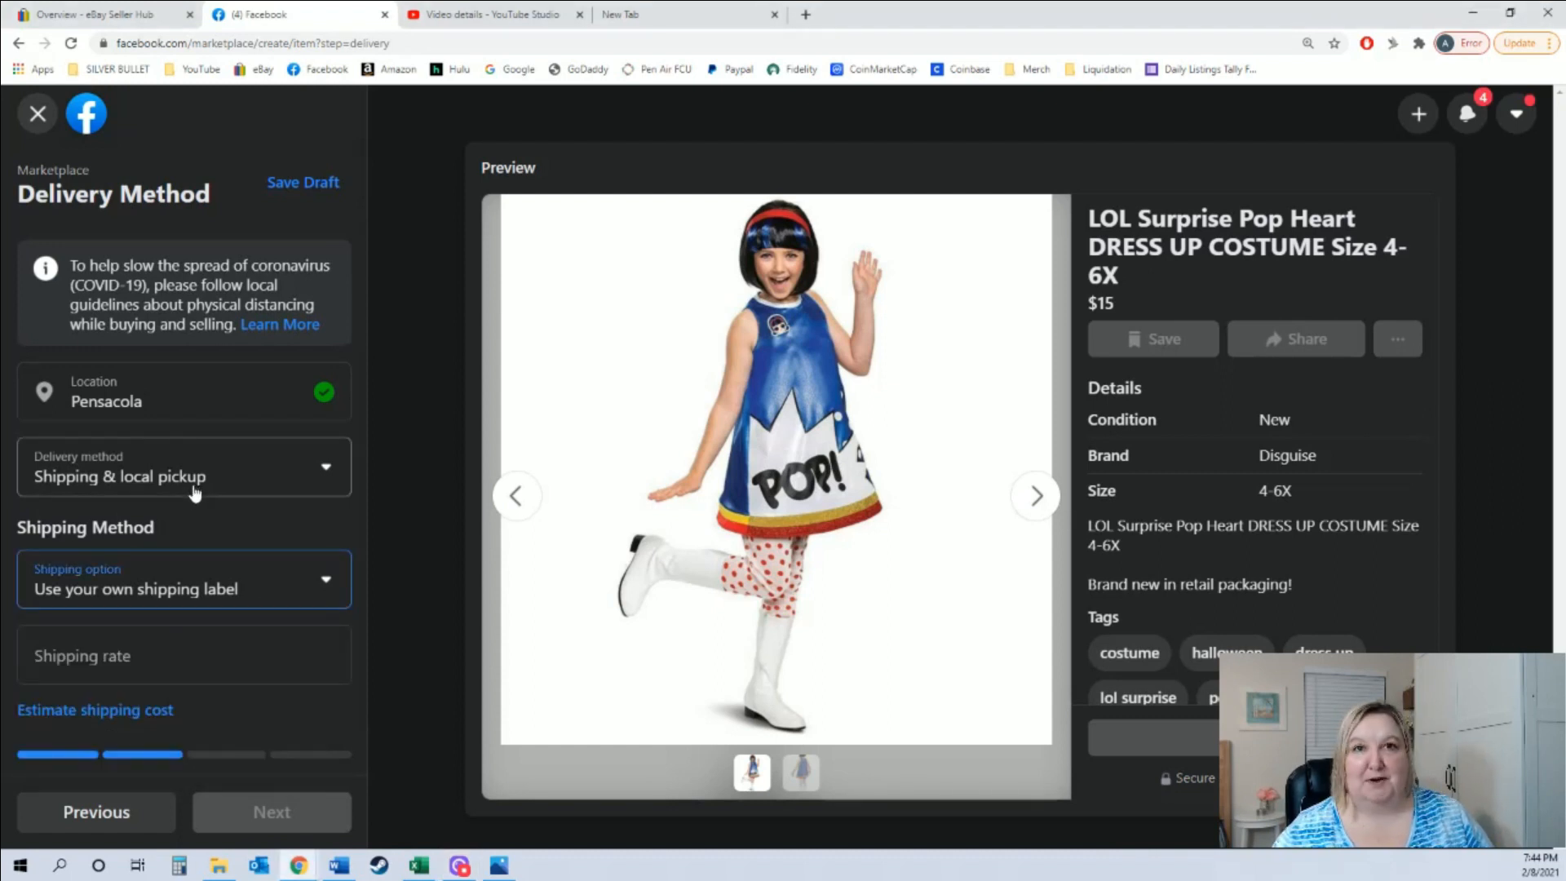
{"action": "left_click", "coordinate": [118, 659]}
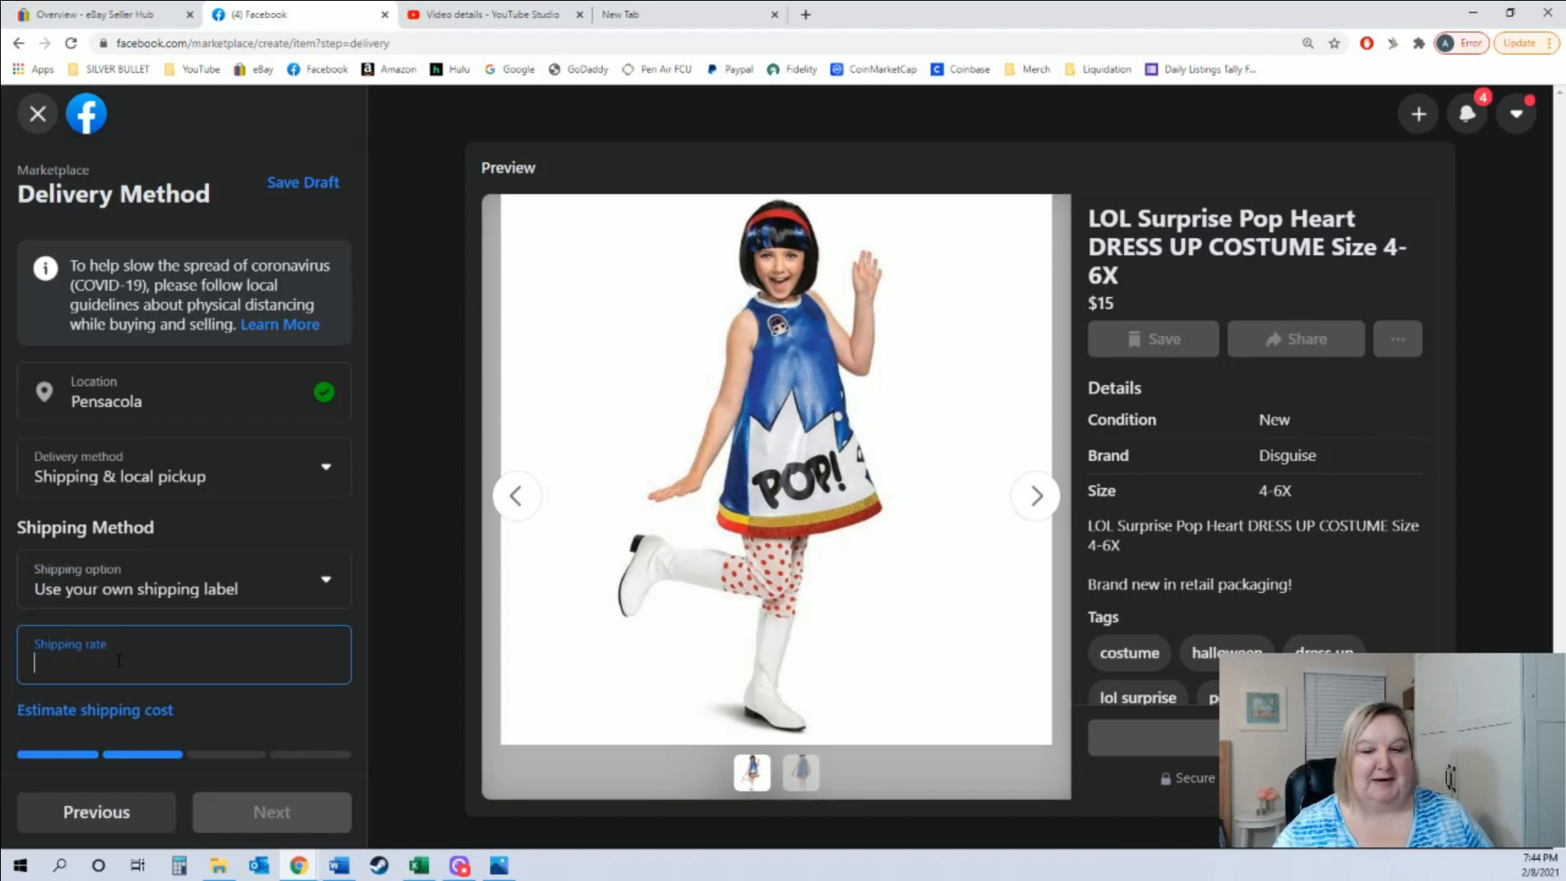
{"action": "type", "text": "95"}
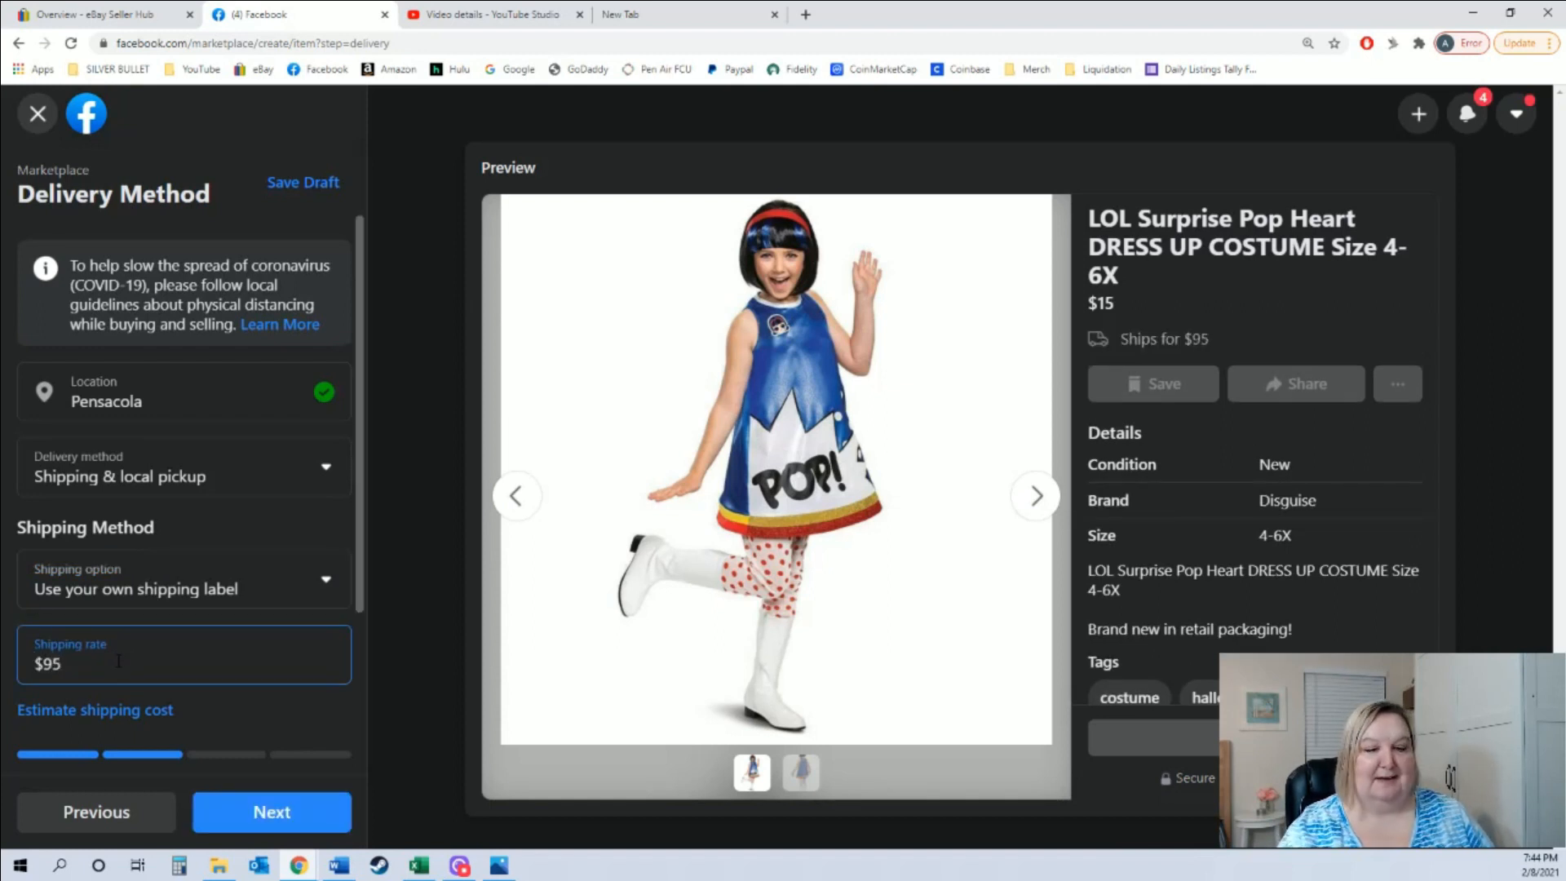
{"action": "key", "text": "BackSpace"}
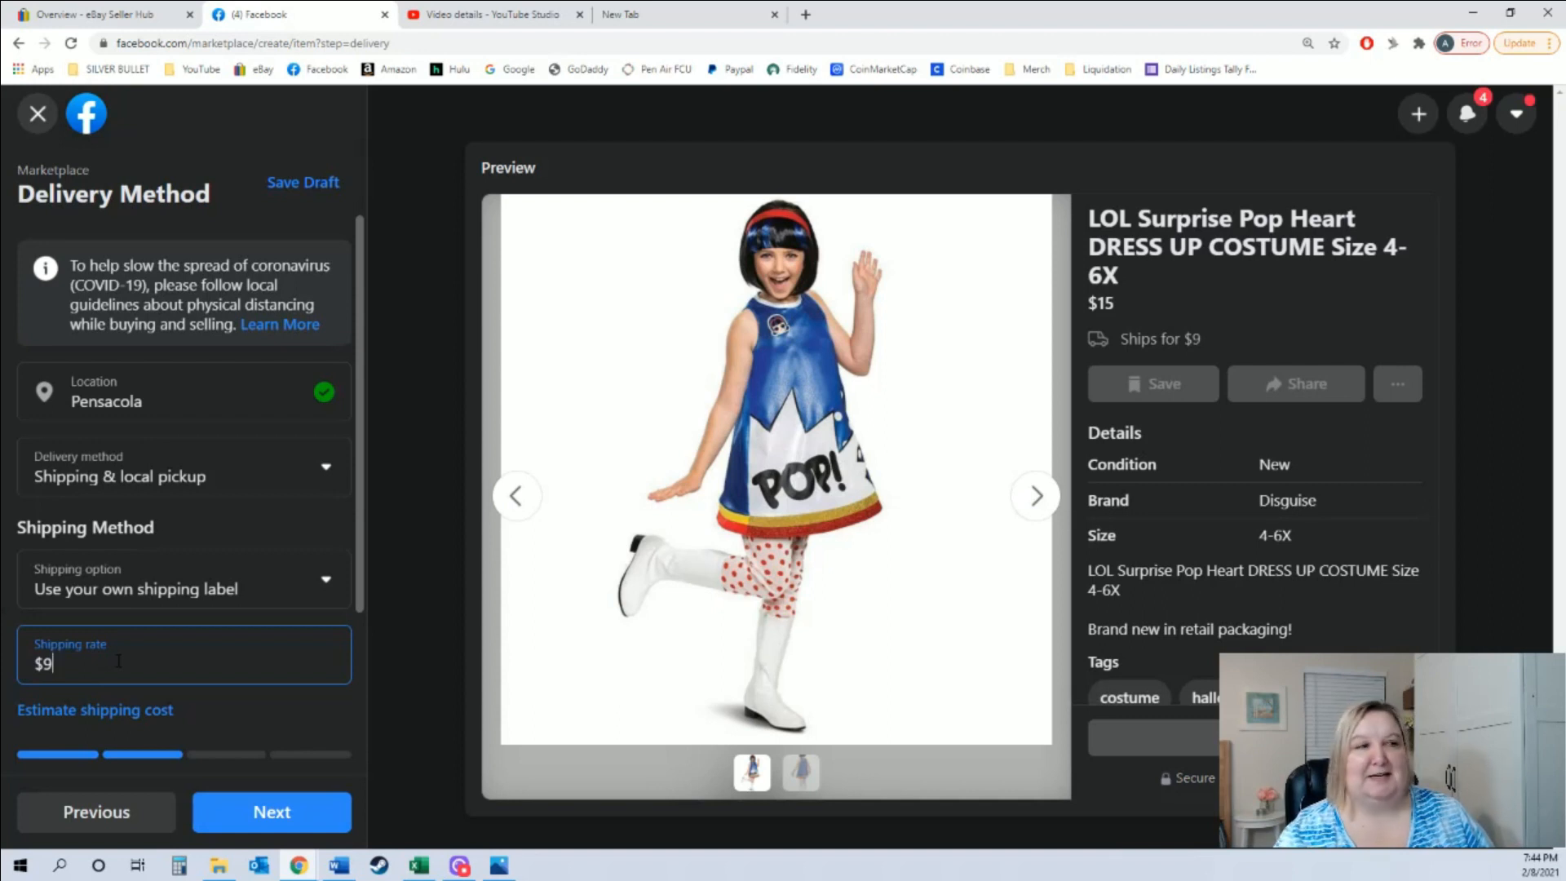
{"action": "scroll", "coordinate": [119, 660], "scroll_direction": "down", "scroll_amount": 2}
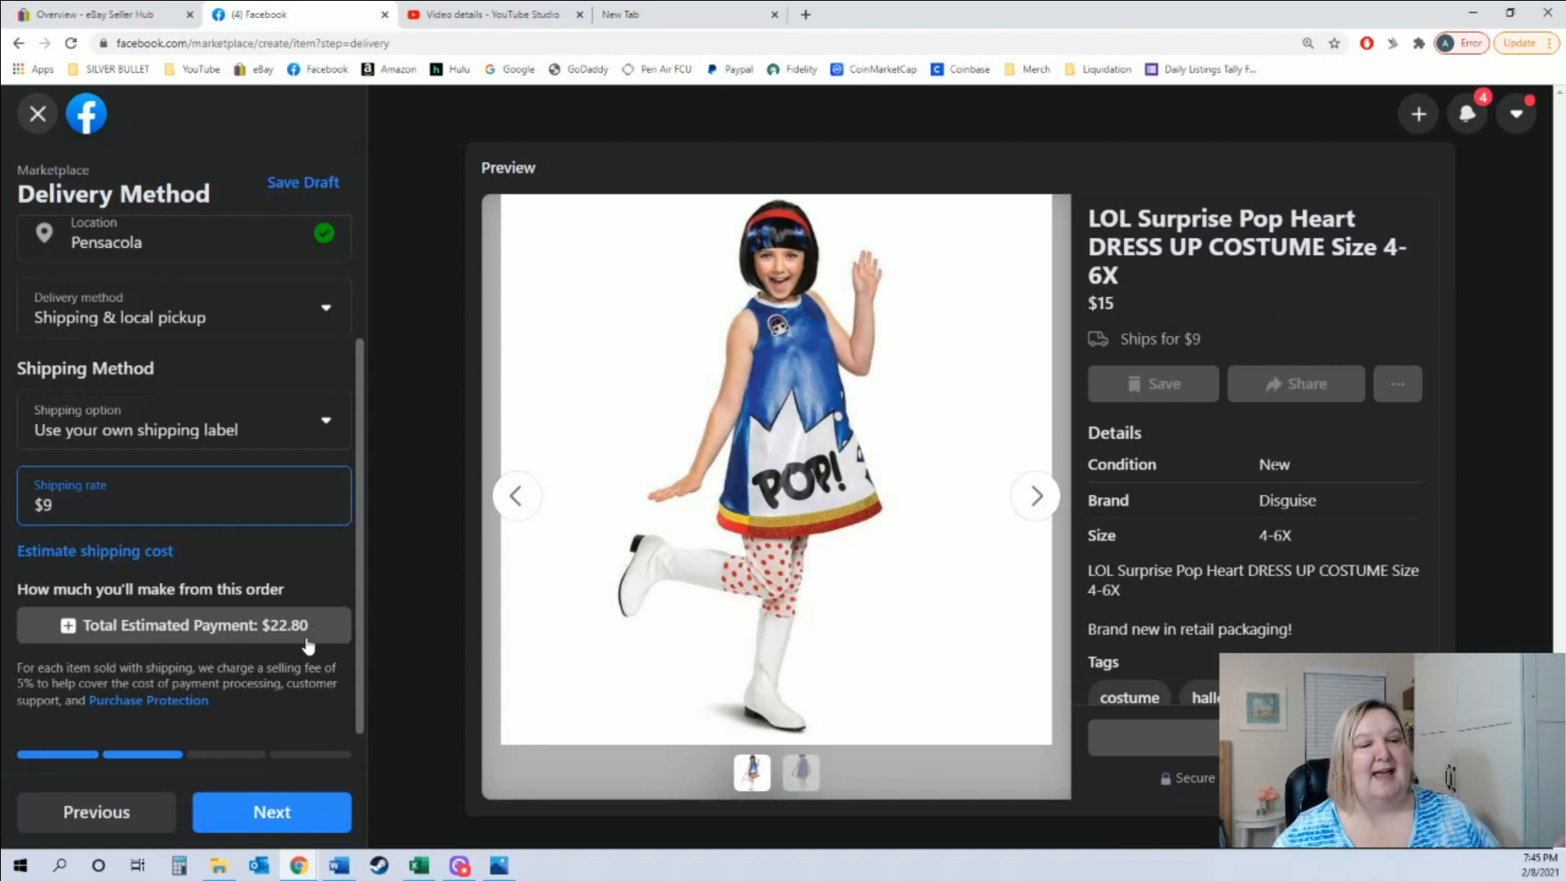
- Switch the shipping option to a prepaid shipping label with a package weight of 0.5-1 lbs ($5.50) and continue to the offer settings
{"action": "left_click", "coordinate": [284, 440]}
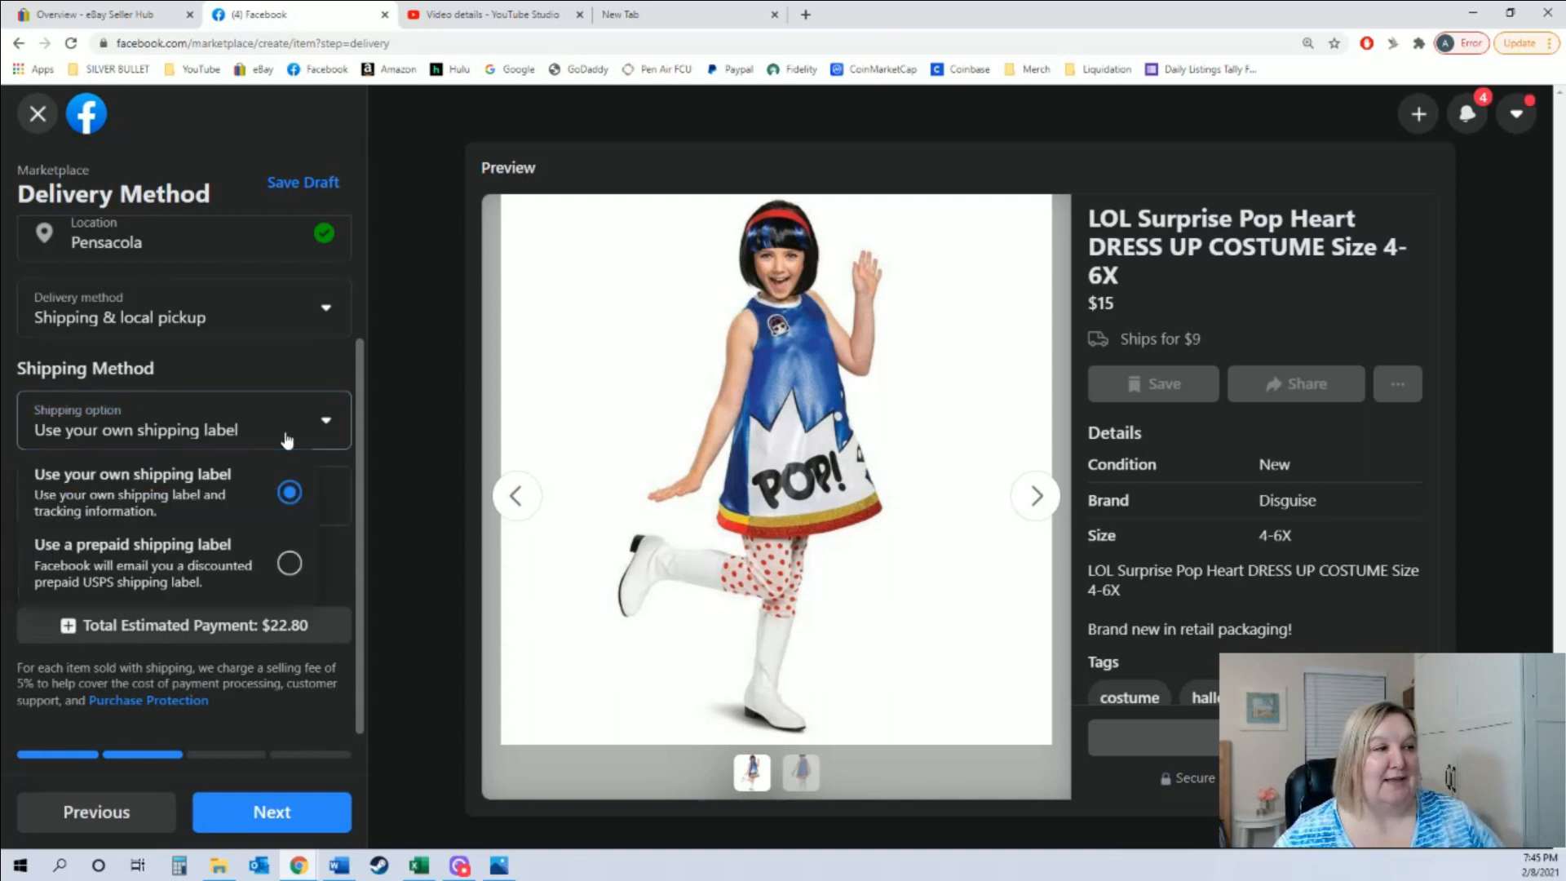
{"action": "left_click", "coordinate": [284, 563]}
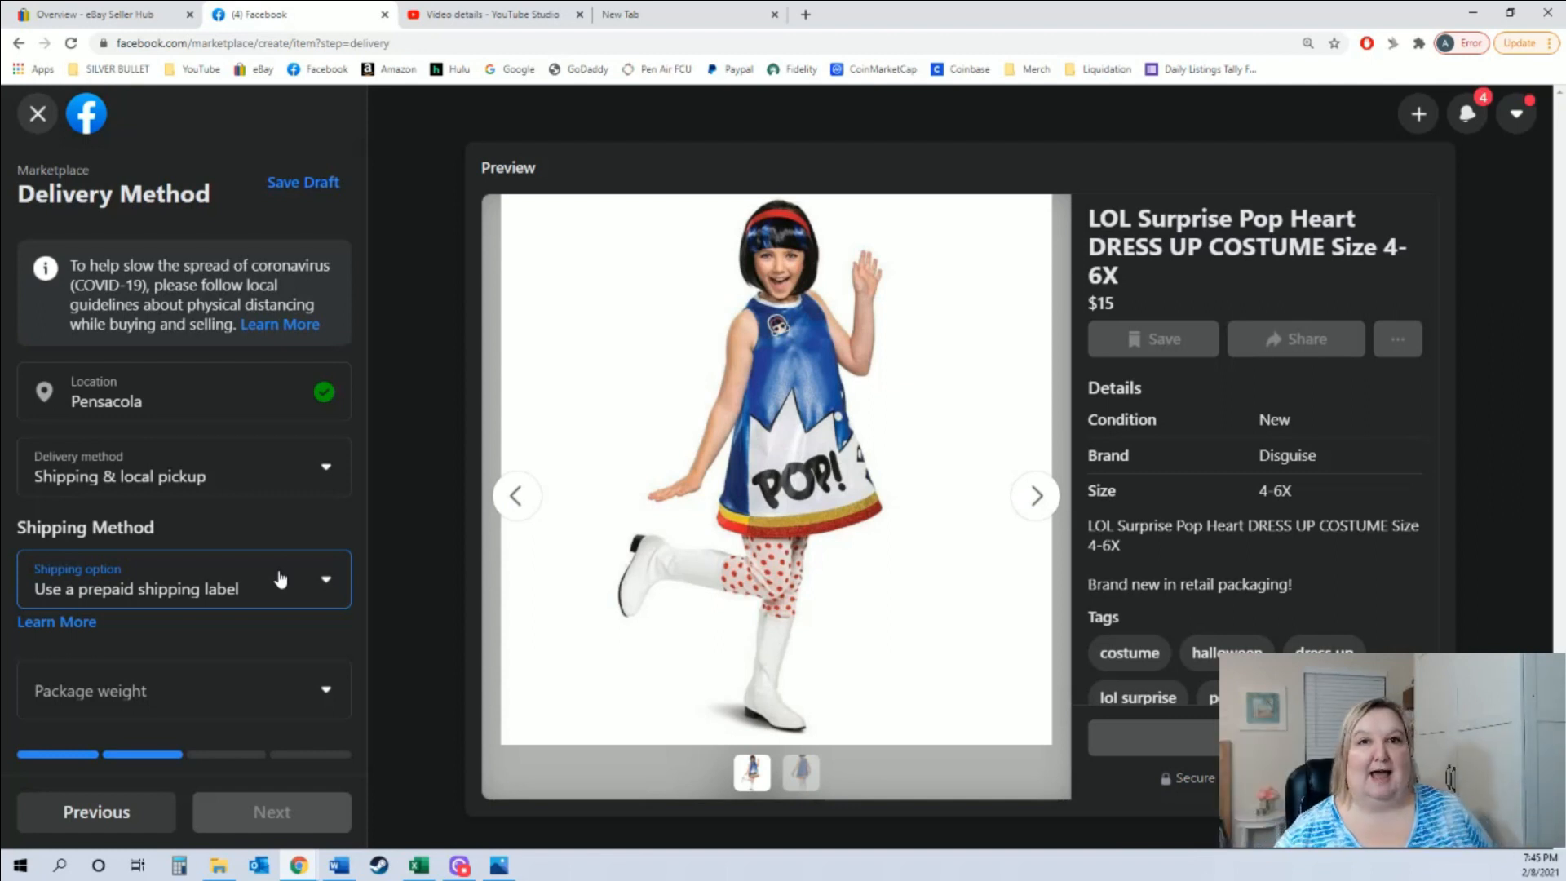
{"action": "left_click", "coordinate": [186, 699]}
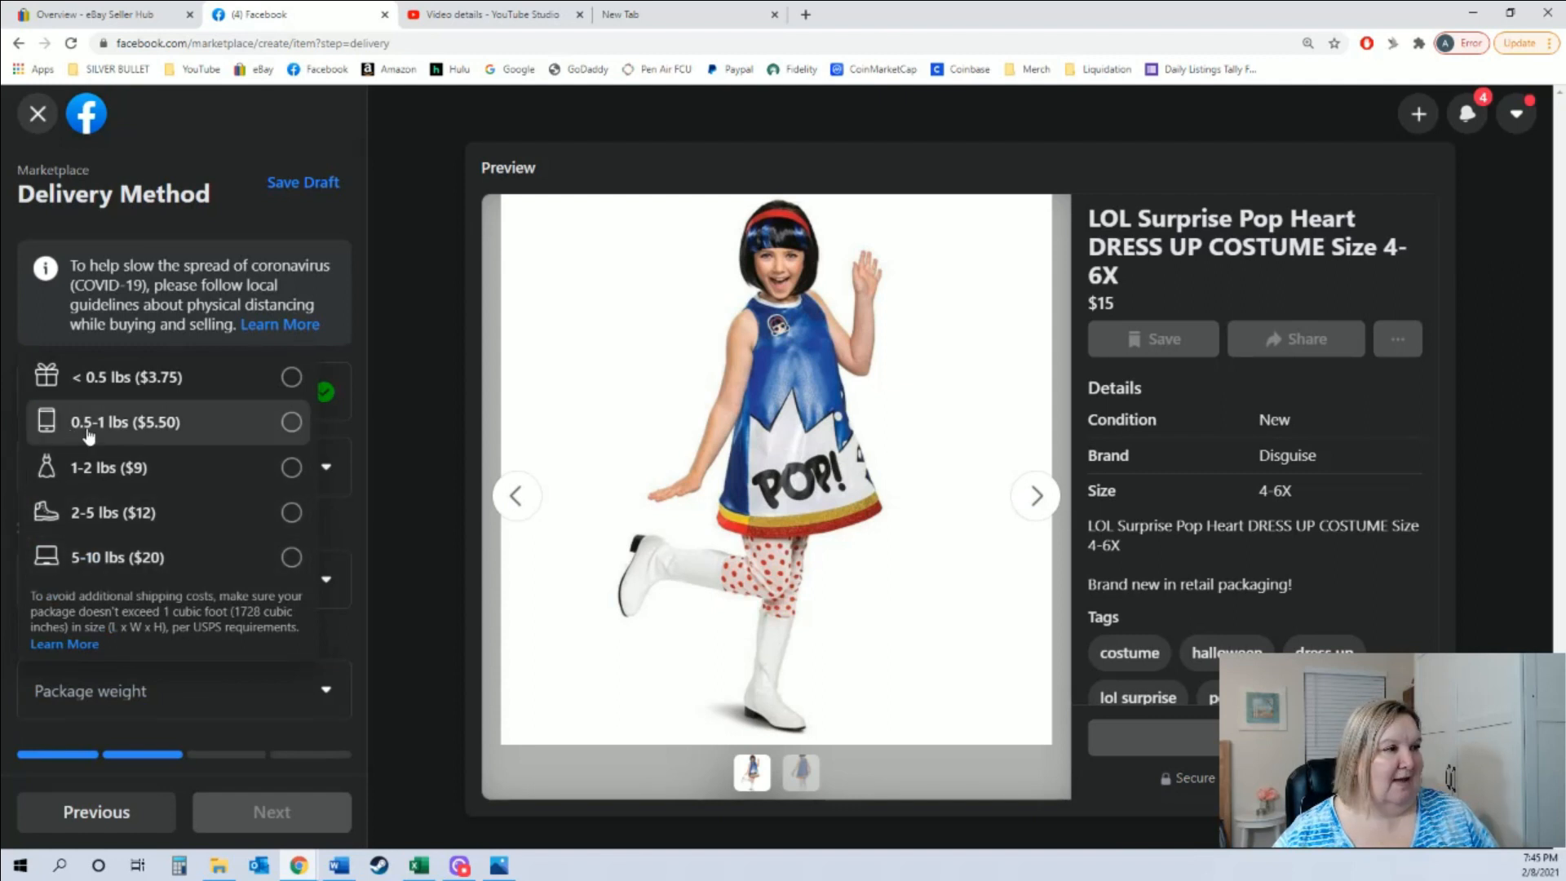
{"action": "left_click", "coordinate": [131, 424]}
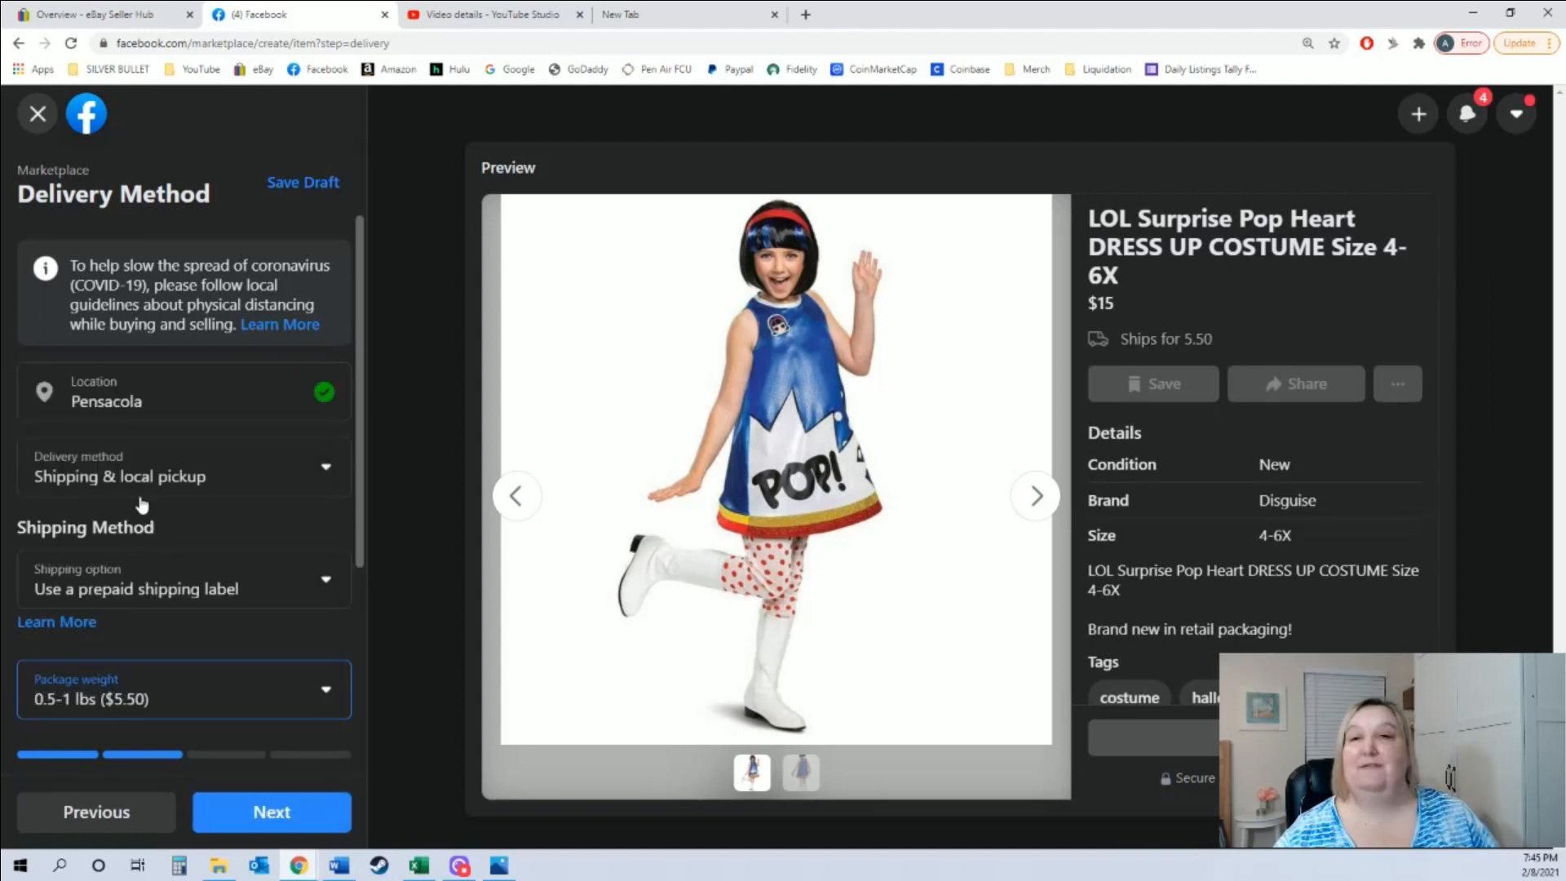
{"action": "scroll", "coordinate": [138, 558], "scroll_direction": "down", "scroll_amount": 3}
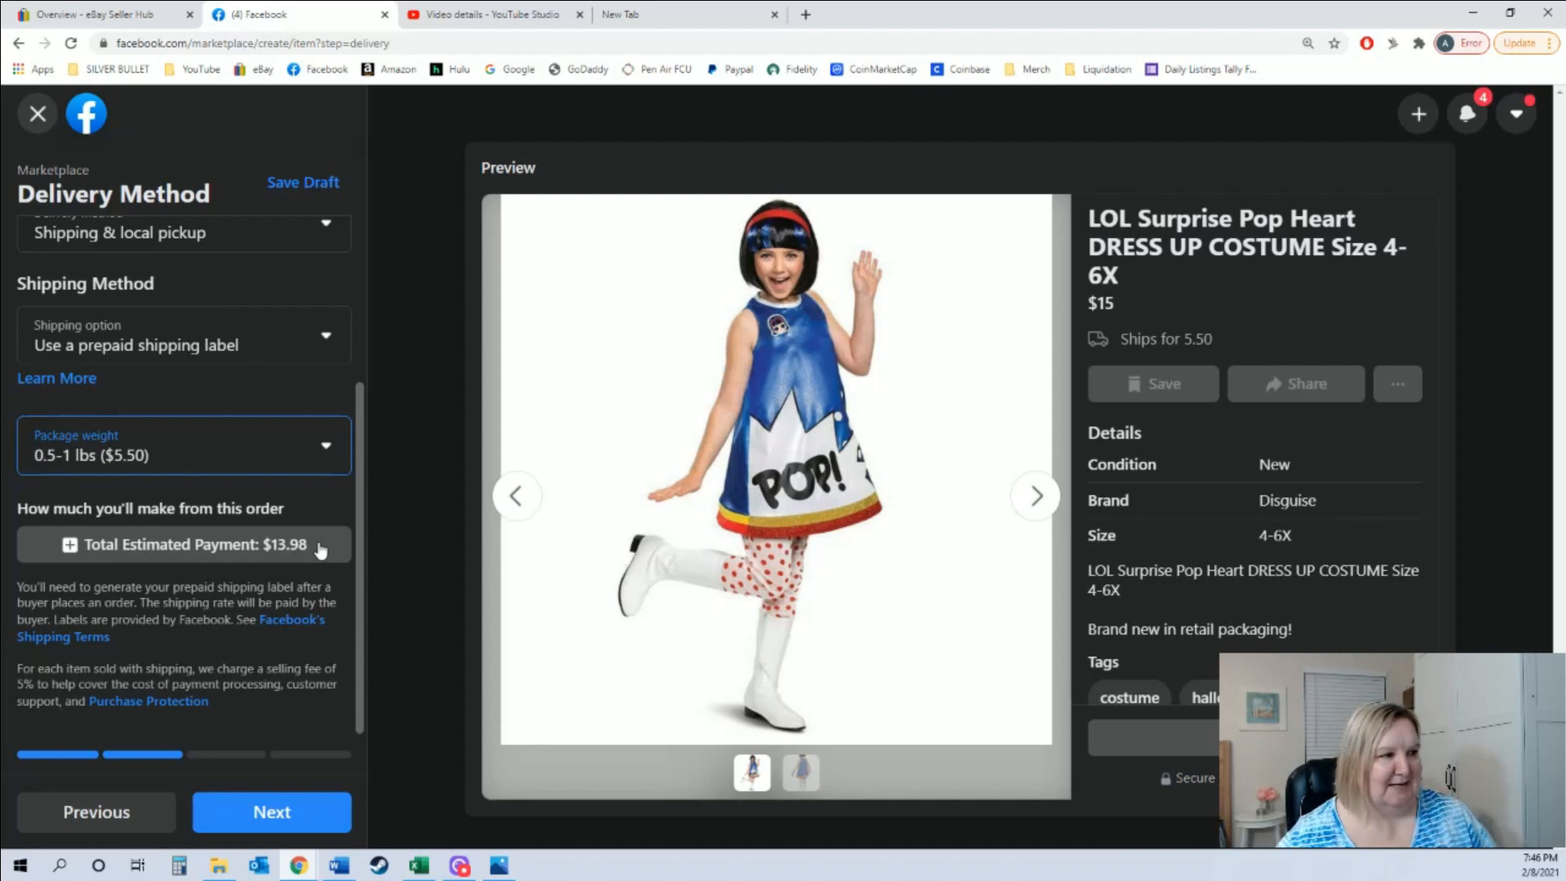
{"action": "scroll", "coordinate": [129, 495], "scroll_direction": "up", "scroll_amount": 3}
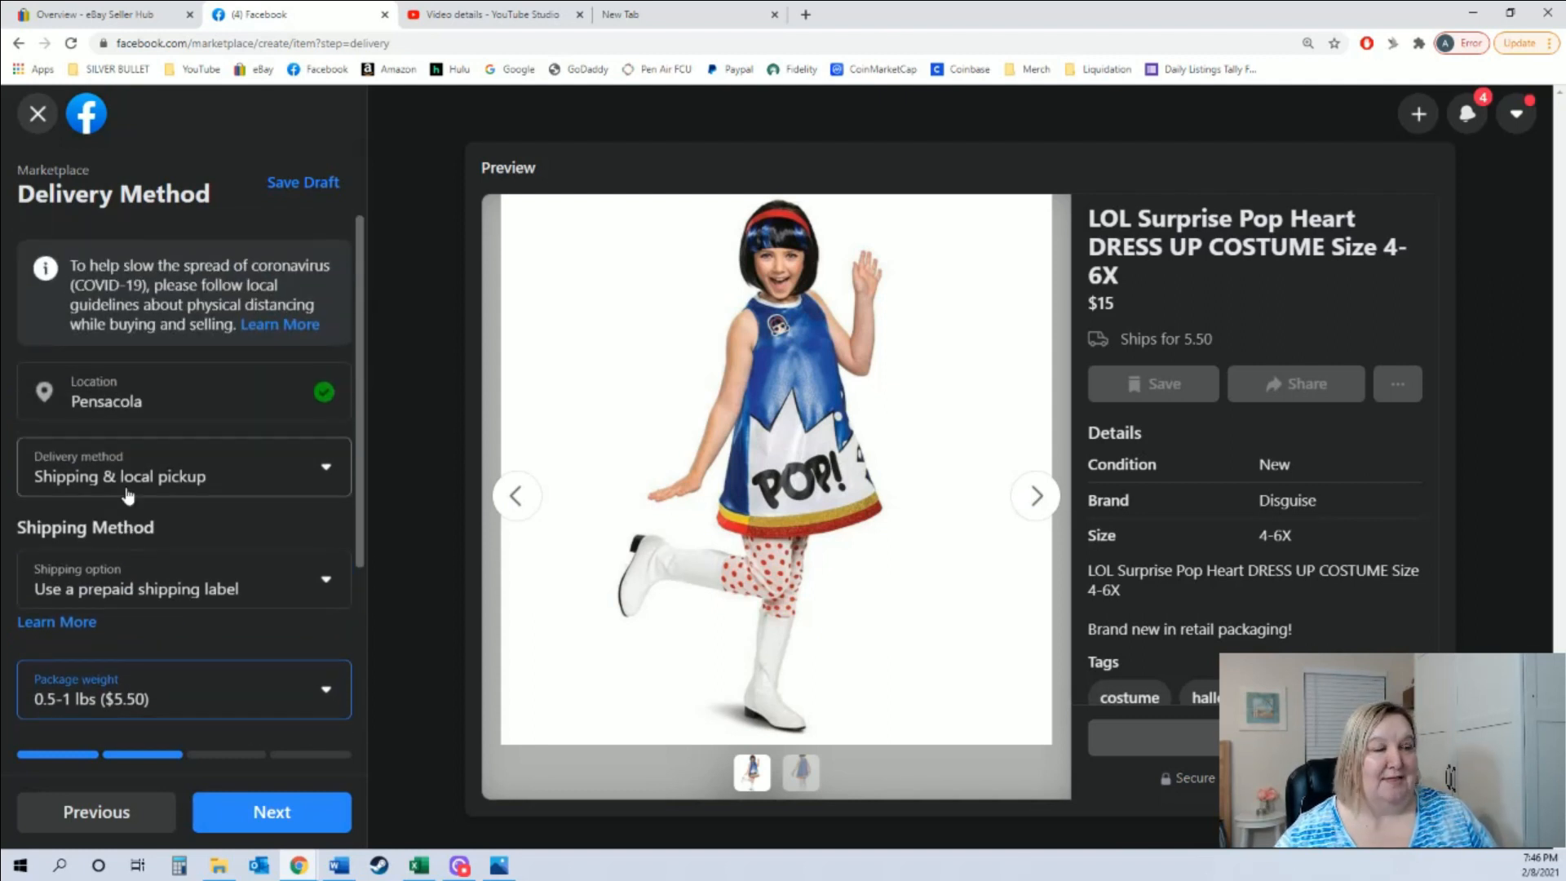
{"action": "scroll", "coordinate": [129, 495], "scroll_direction": "down", "scroll_amount": 4}
{"action": "left_click", "coordinate": [249, 819]}
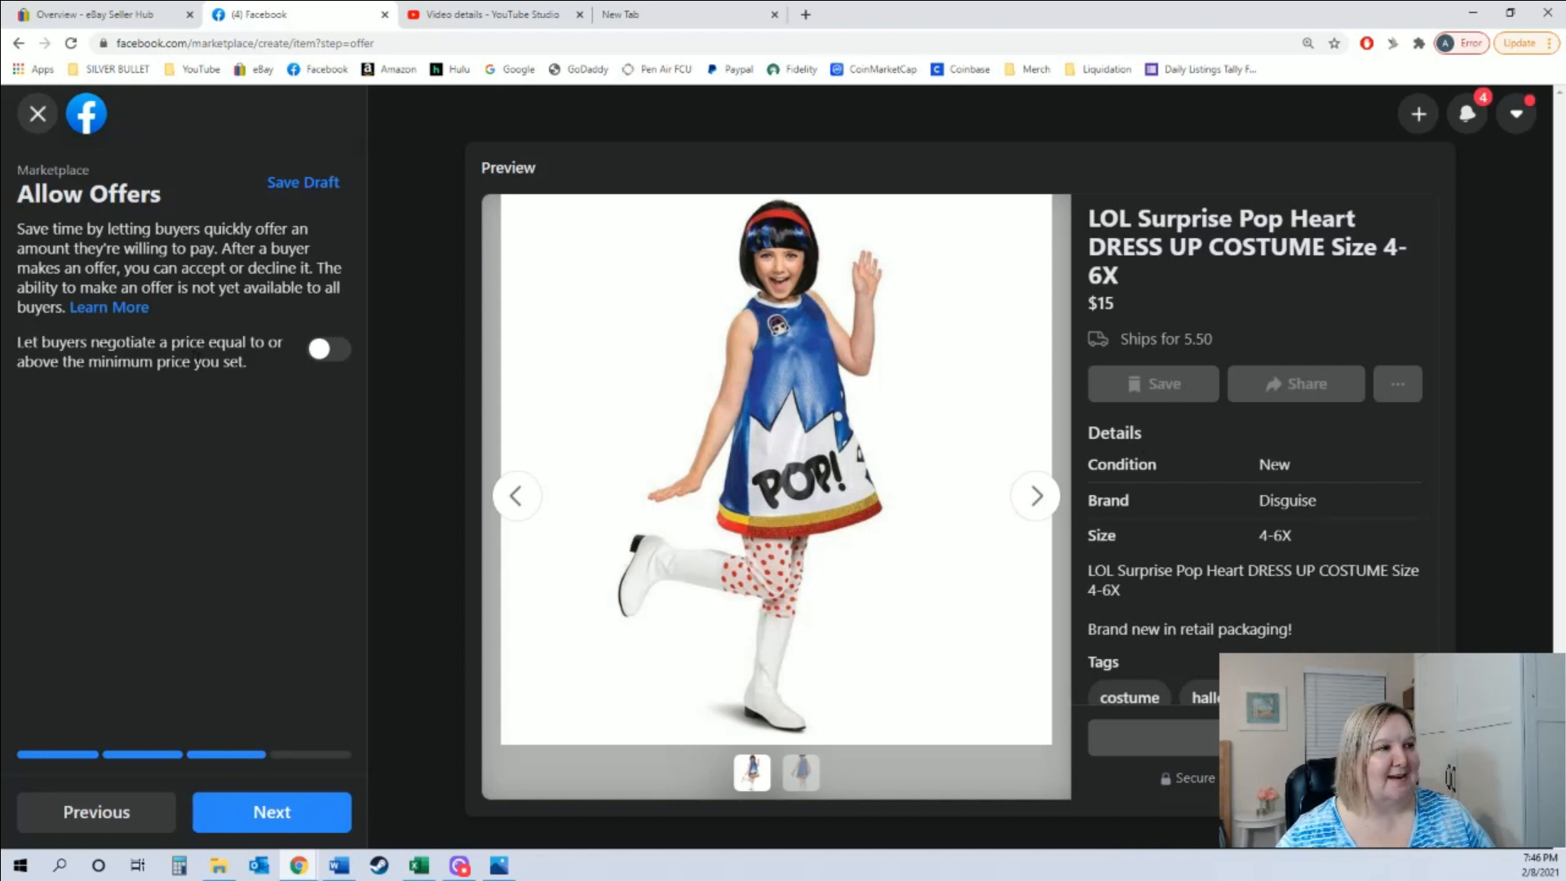
- Turn on buyer price negotiation to view the minimum price setting, and turn it back off
{"action": "left_click", "coordinate": [318, 349]}
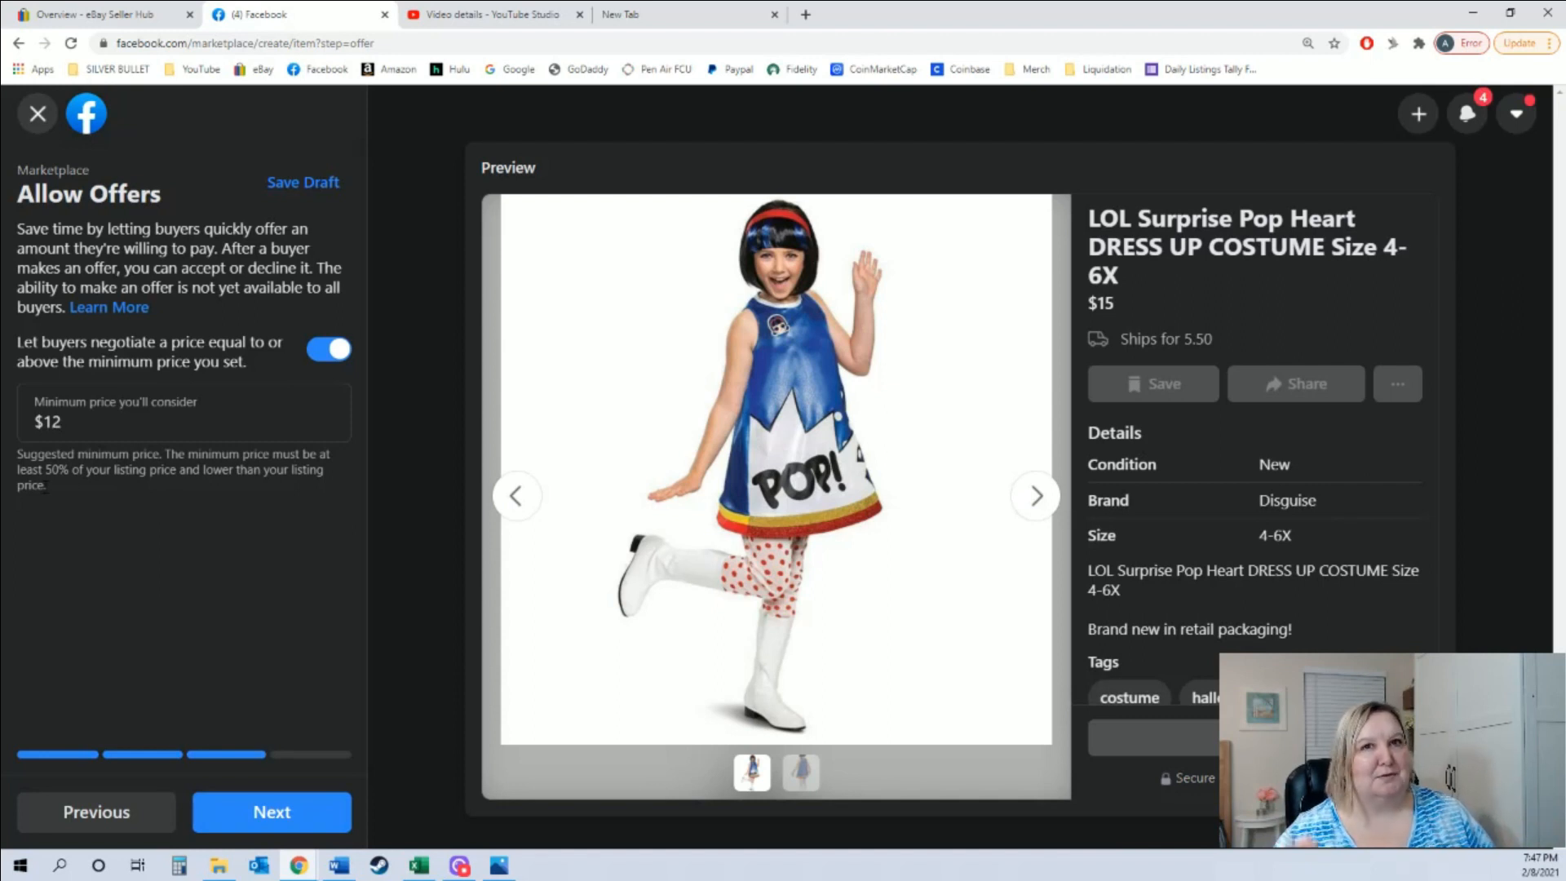
{"action": "left_click", "coordinate": [108, 430]}
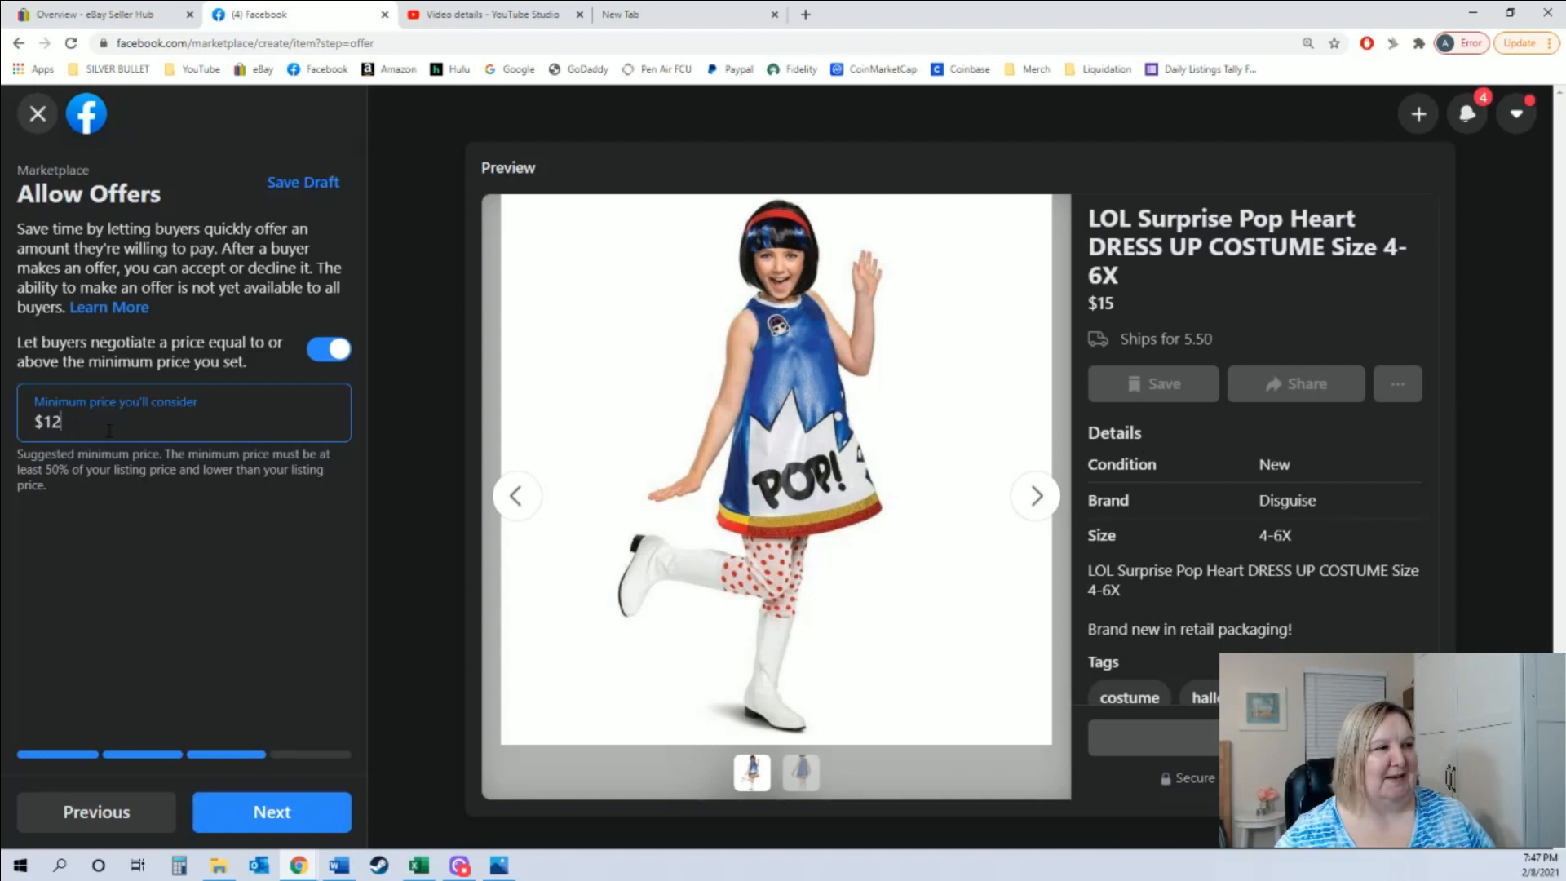
{"action": "left_click", "coordinate": [341, 353]}
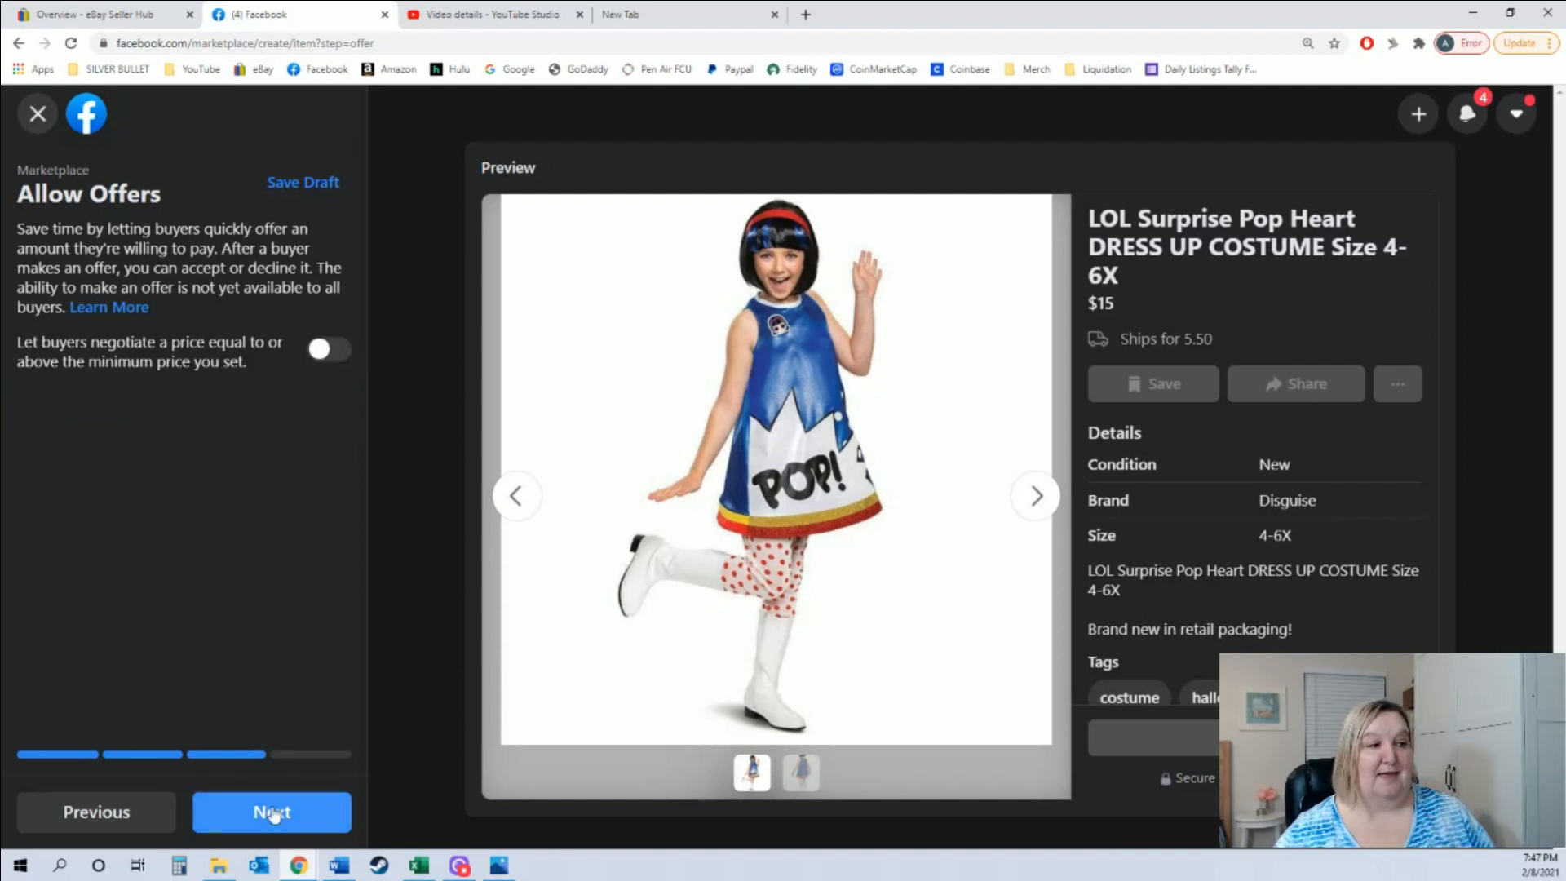
- Continue without allowing offers, review the groups available for listing, and publish the costume to Marketplace only
{"action": "left_click", "coordinate": [240, 813]}
{"action": "scroll", "coordinate": [191, 310], "scroll_direction": "down", "scroll_amount": 3}
{"action": "scroll", "coordinate": [193, 308], "scroll_direction": "down", "scroll_amount": 4}
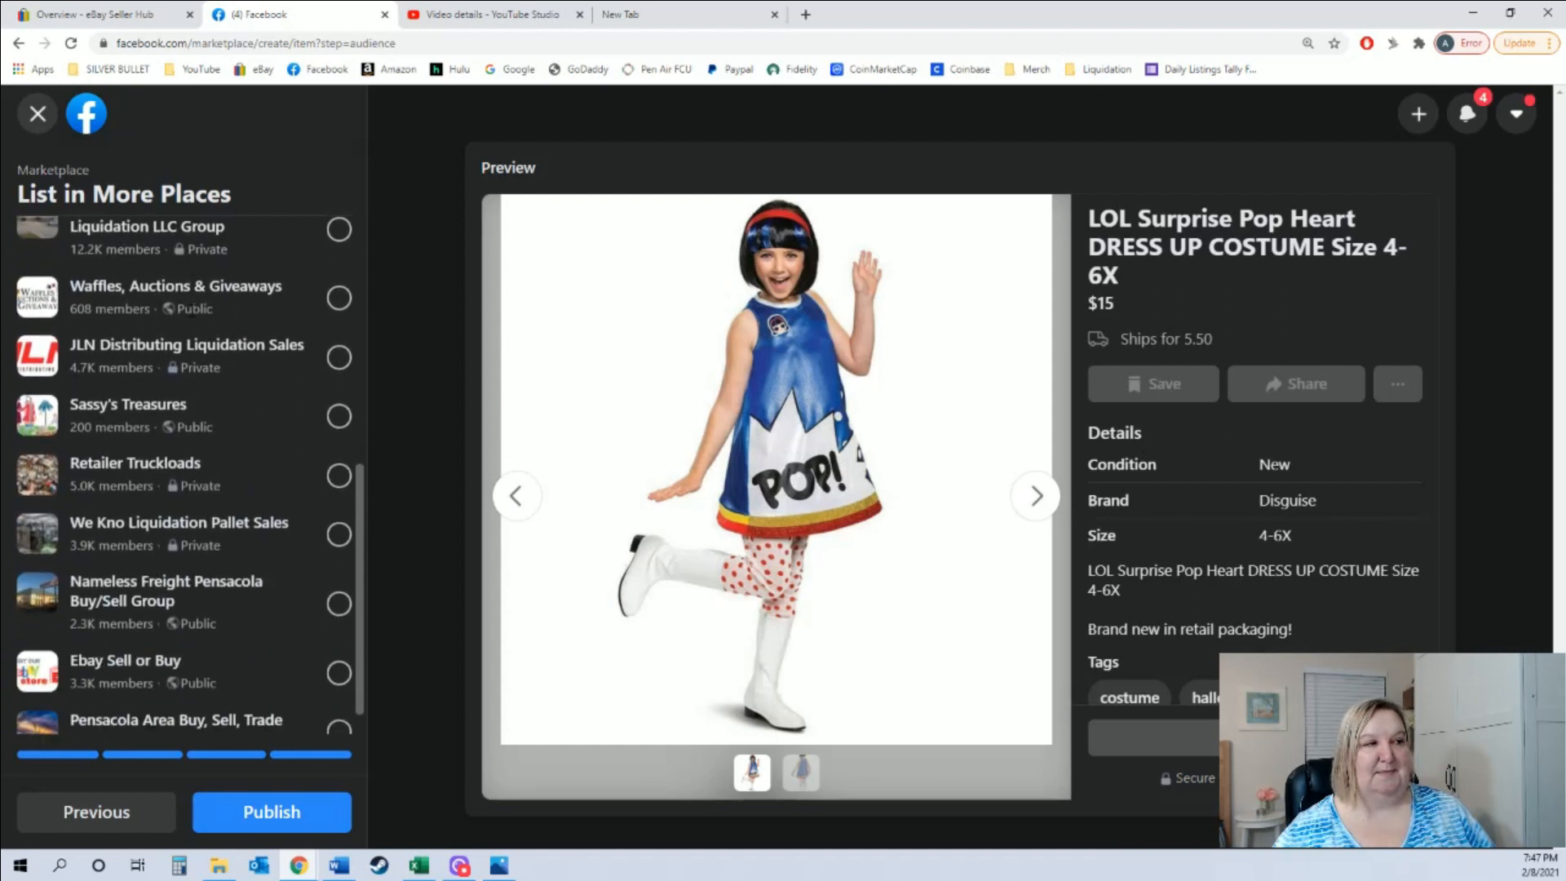
{"action": "scroll", "coordinate": [192, 426], "scroll_direction": "up", "scroll_amount": 10}
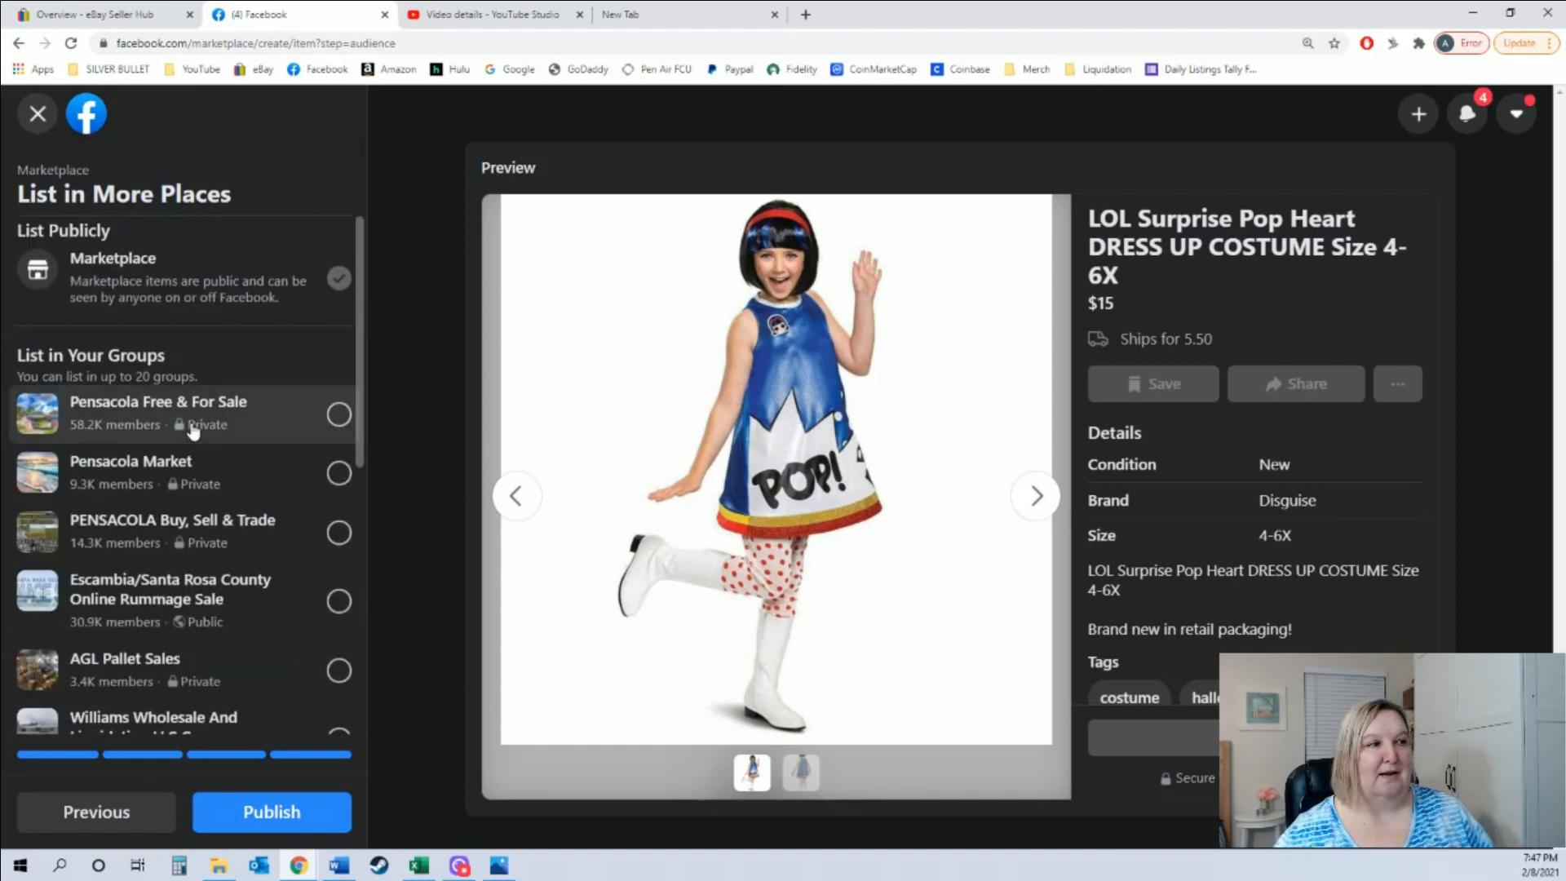
{"action": "scroll", "coordinate": [194, 431], "scroll_direction": "down", "scroll_amount": 5}
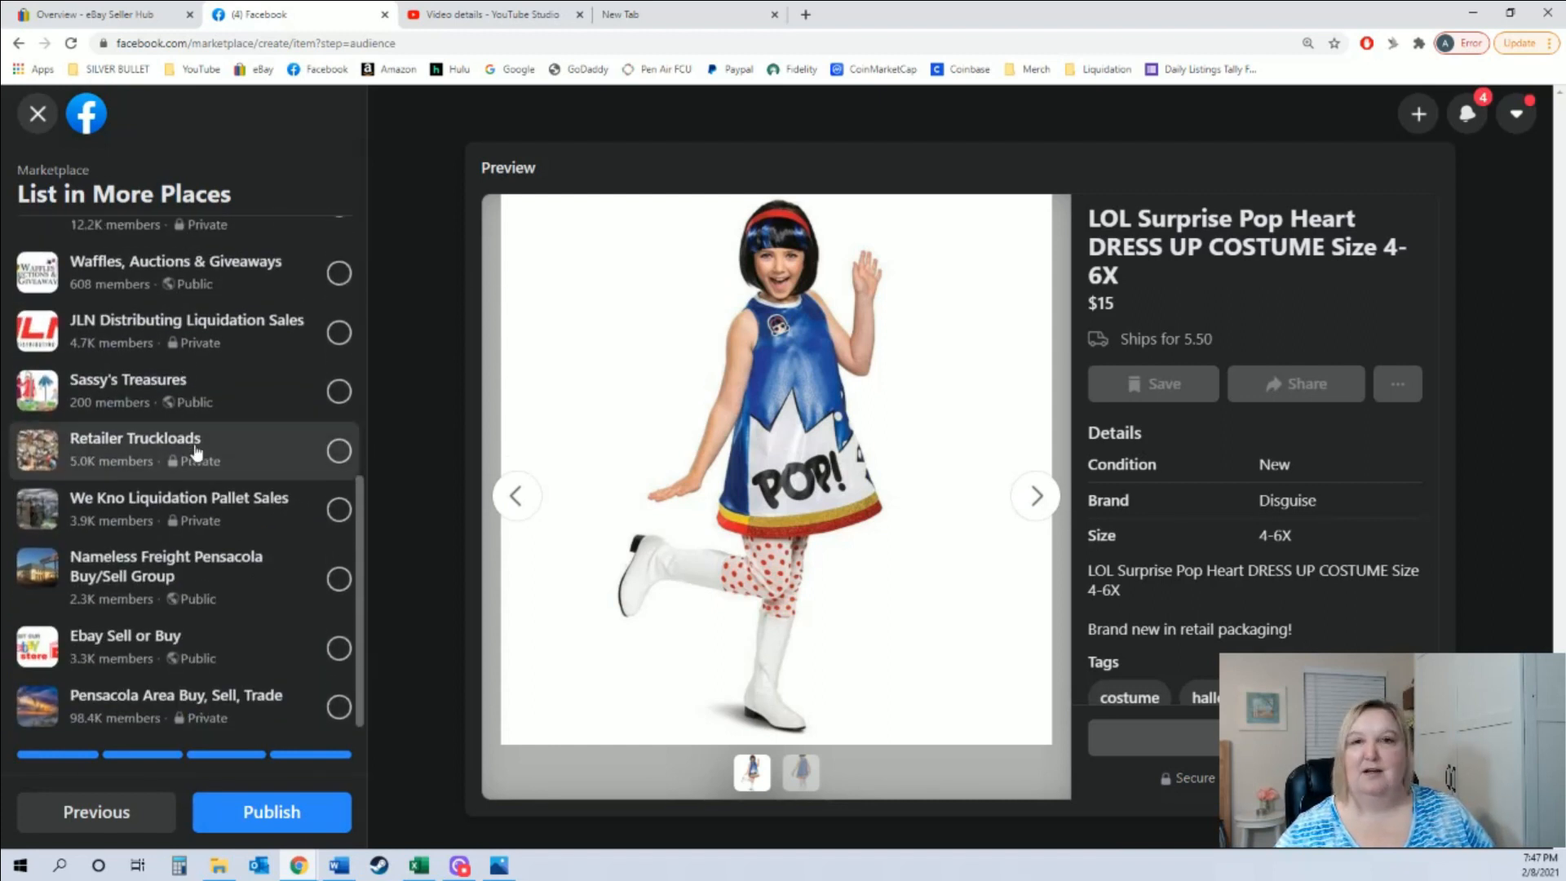
{"action": "scroll", "coordinate": [196, 453], "scroll_direction": "up", "scroll_amount": 6}
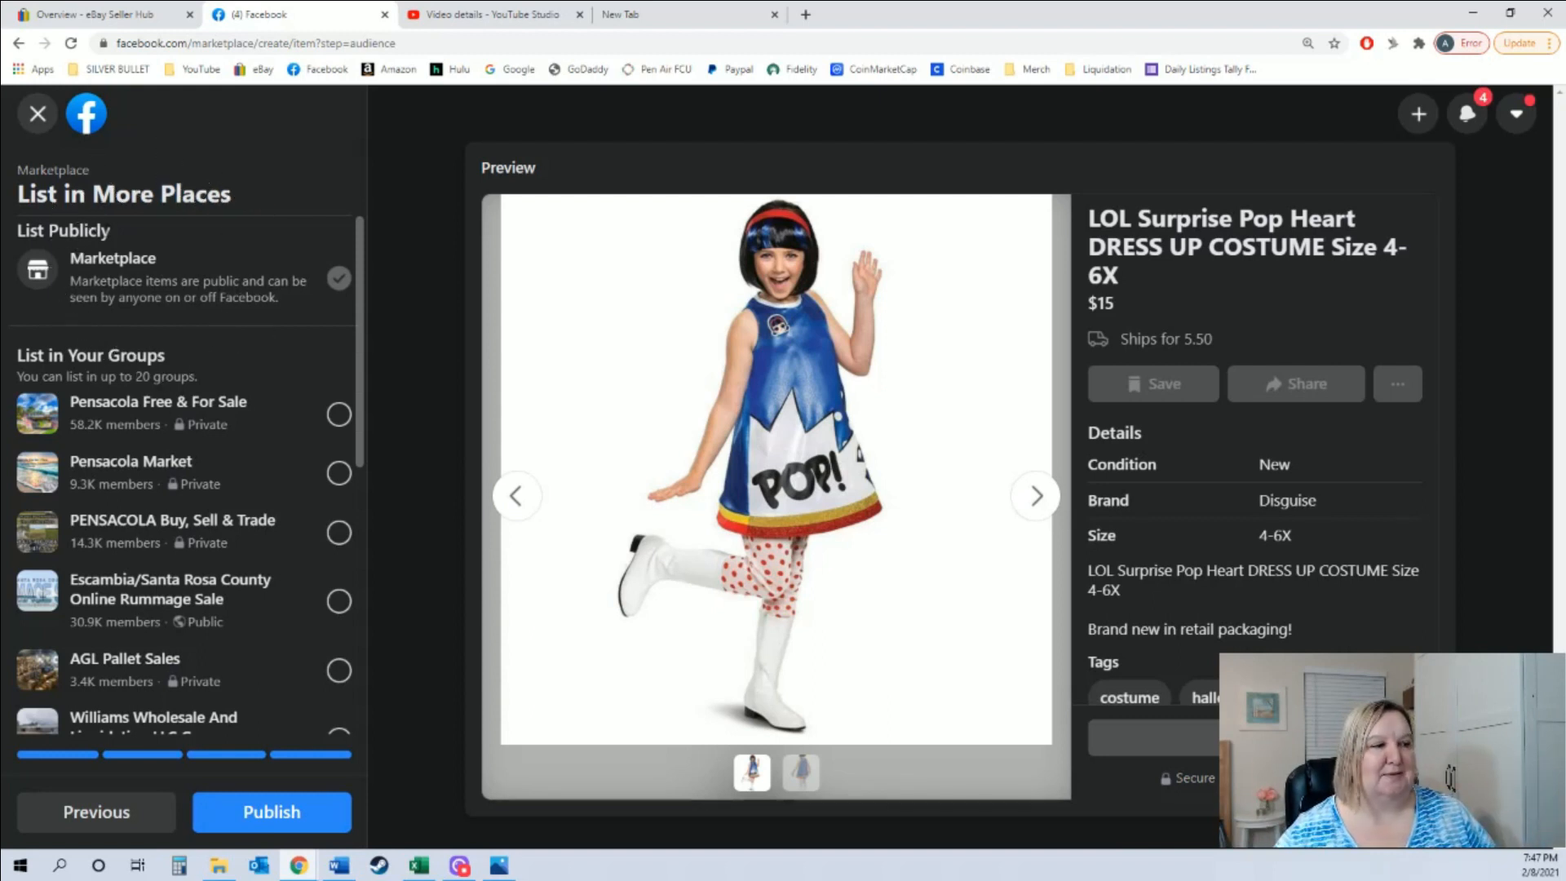
{"action": "left_click", "coordinate": [278, 810]}
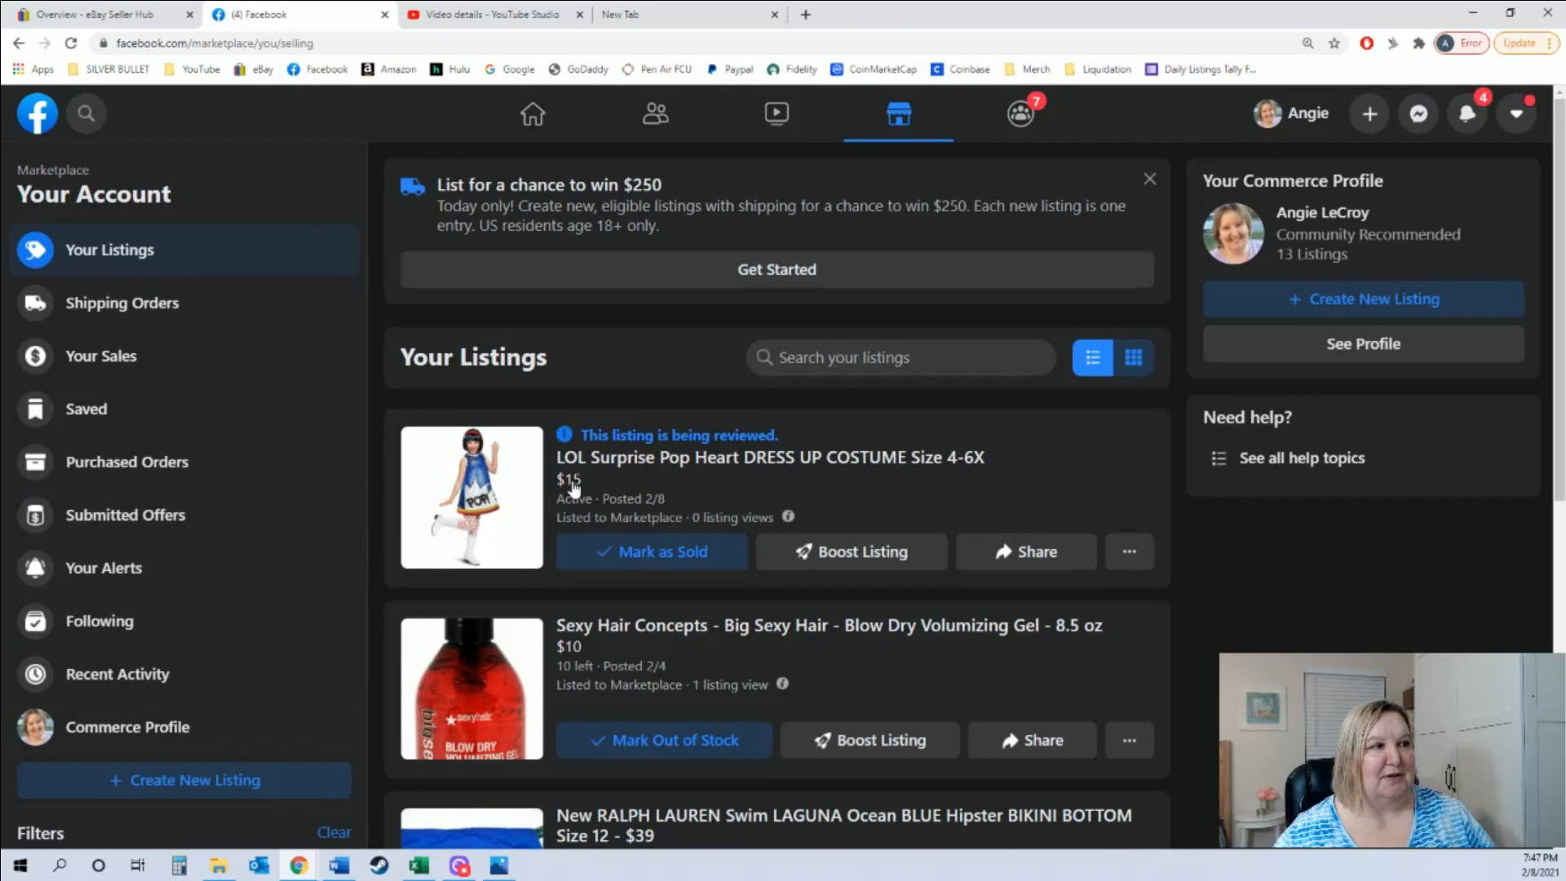
- Look through the account's Marketplace listings, including the newly published costume
{"action": "scroll", "coordinate": [571, 489], "scroll_direction": "down", "scroll_amount": 2}
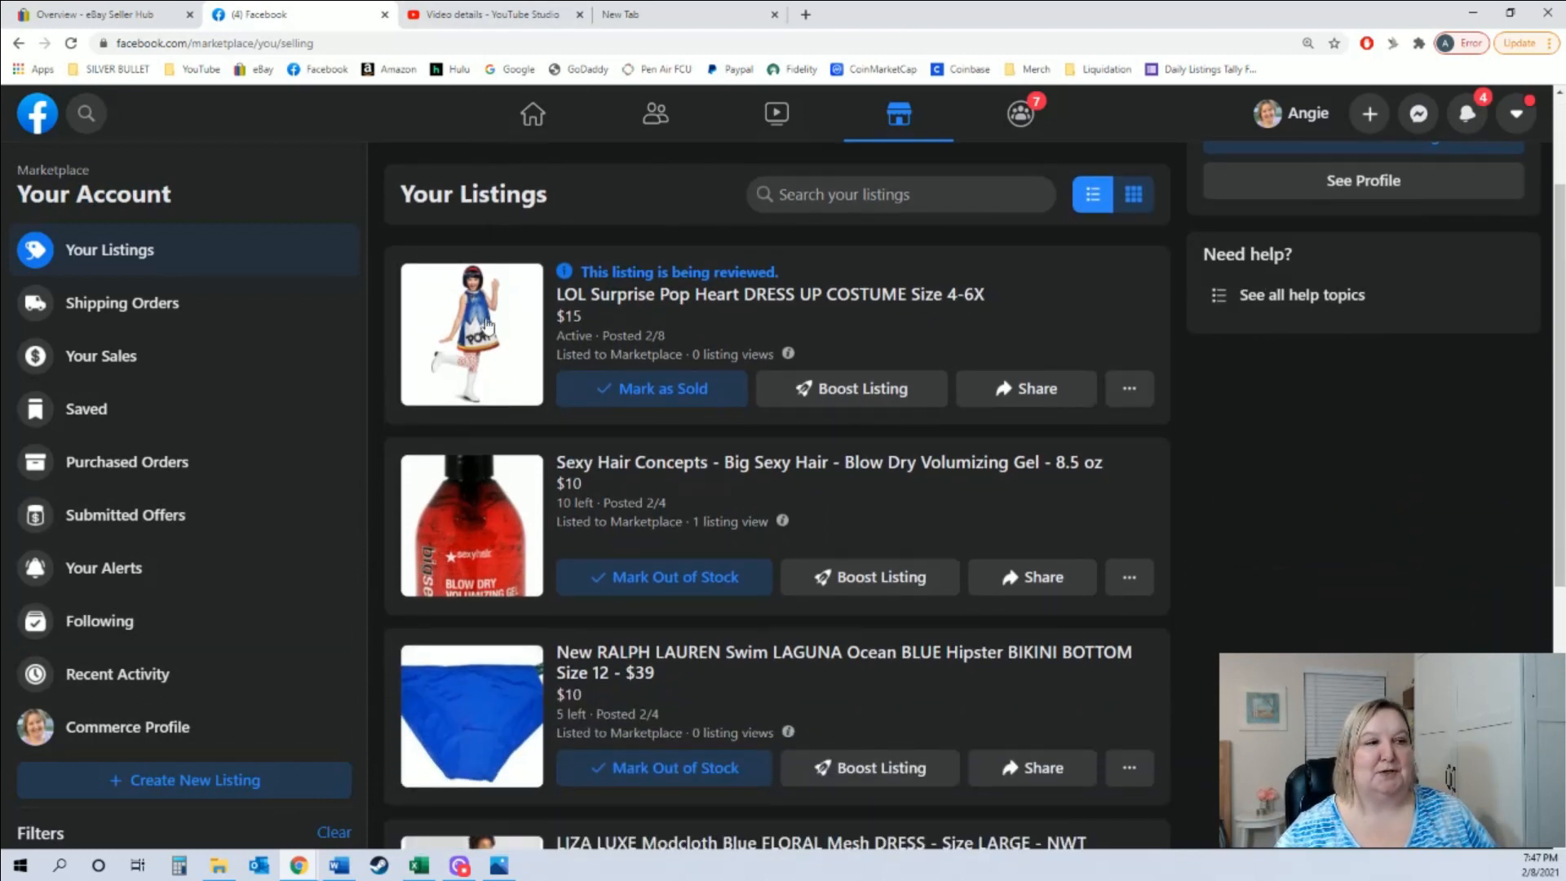
{"action": "scroll", "coordinate": [603, 584], "scroll_direction": "down", "scroll_amount": 15}
{"action": "scroll", "coordinate": [604, 584], "scroll_direction": "up", "scroll_amount": 20}
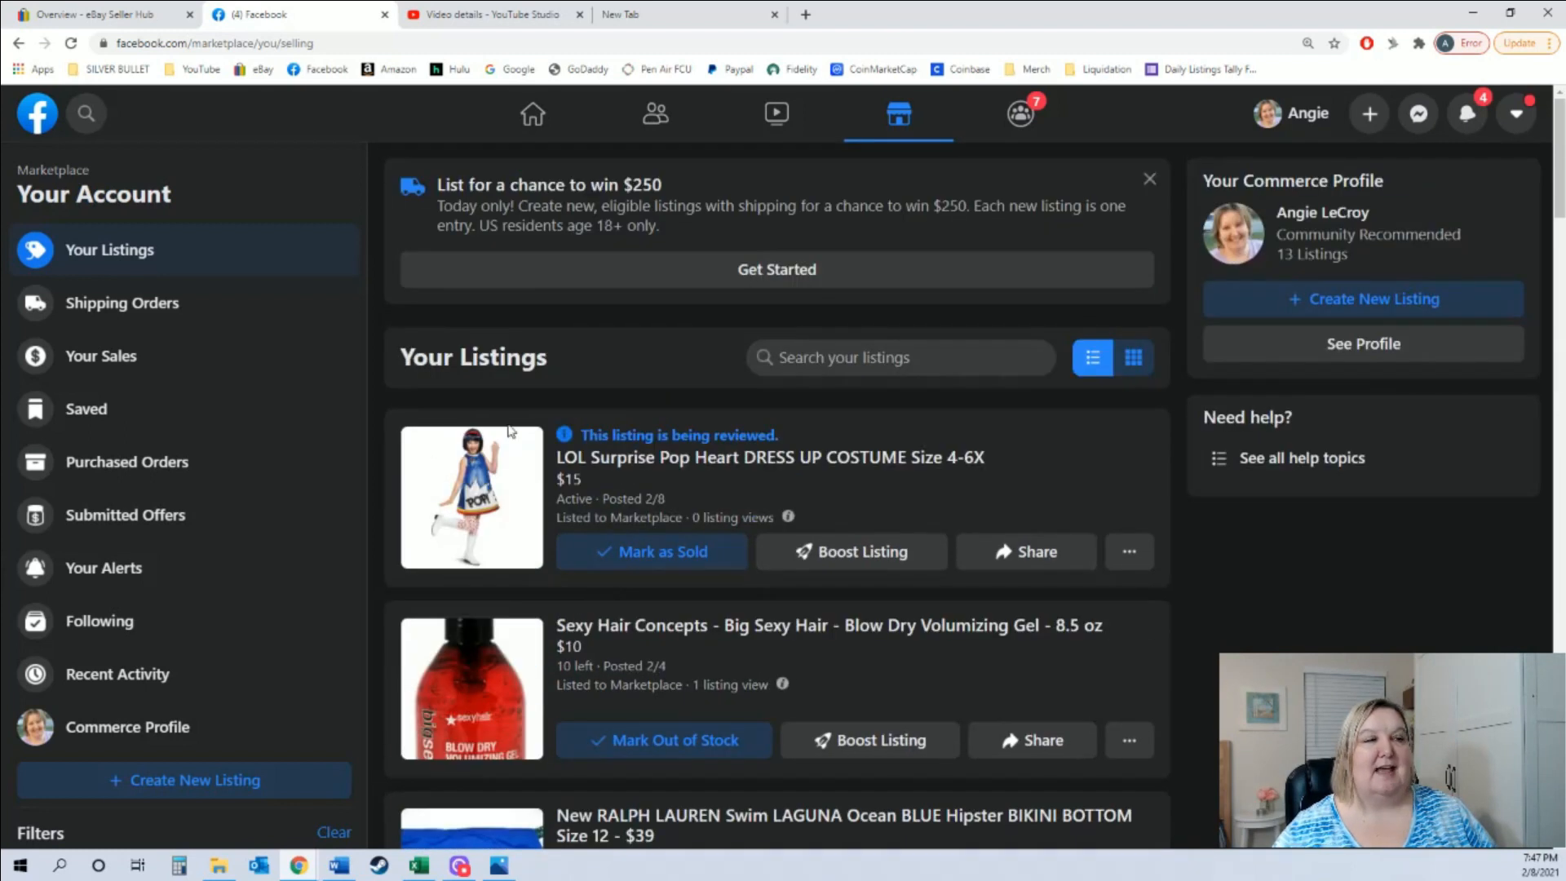